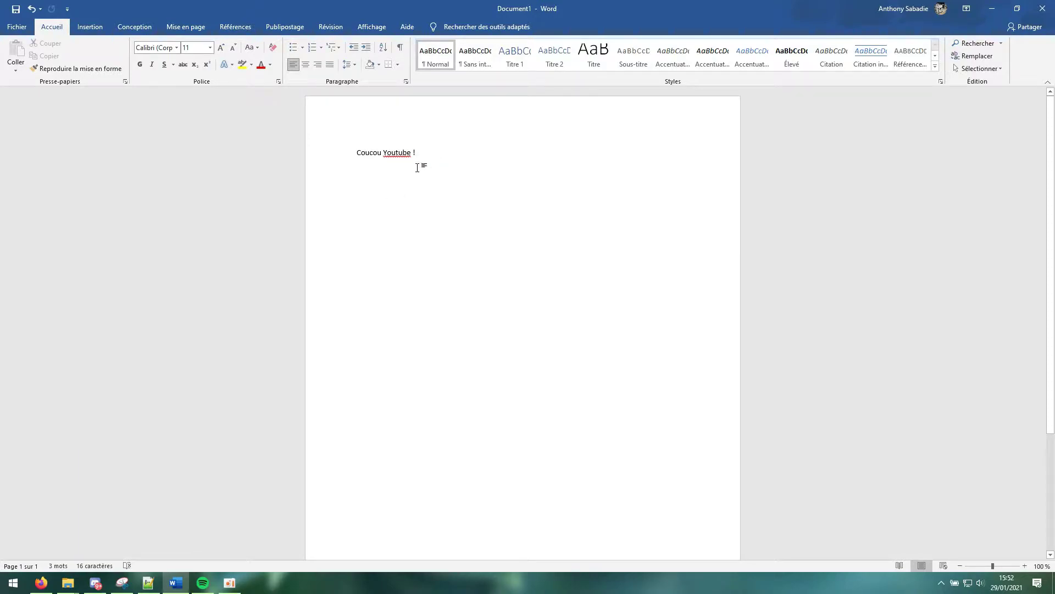
Copy the sentence "Coucou Youtube !" and add an empty line below it
drag(431, 163, 370, 165)
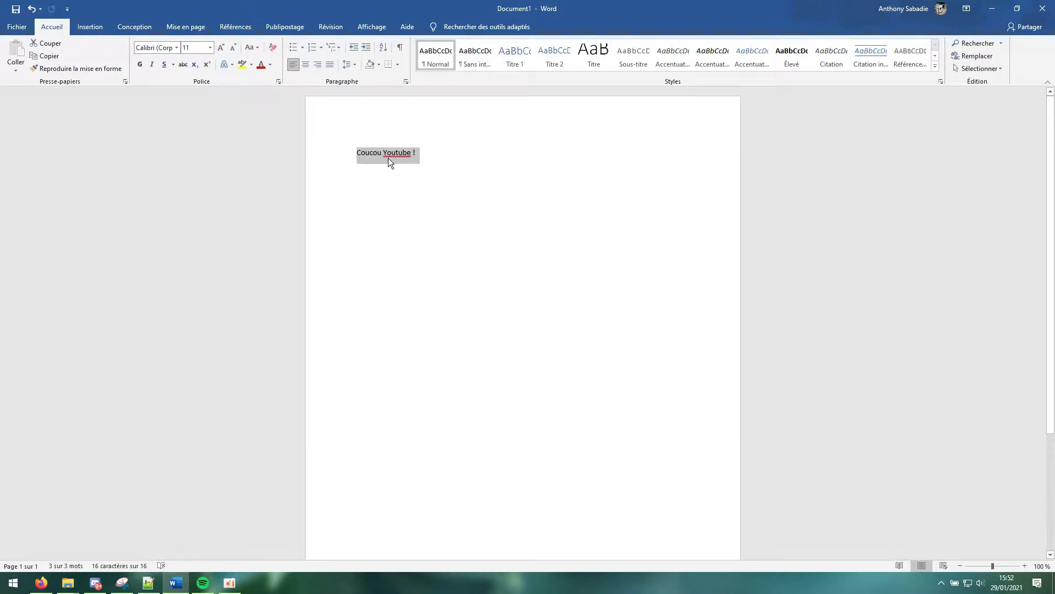
right_click(388, 158)
key(Escape)
click(432, 152)
drag(431, 152, 357, 153)
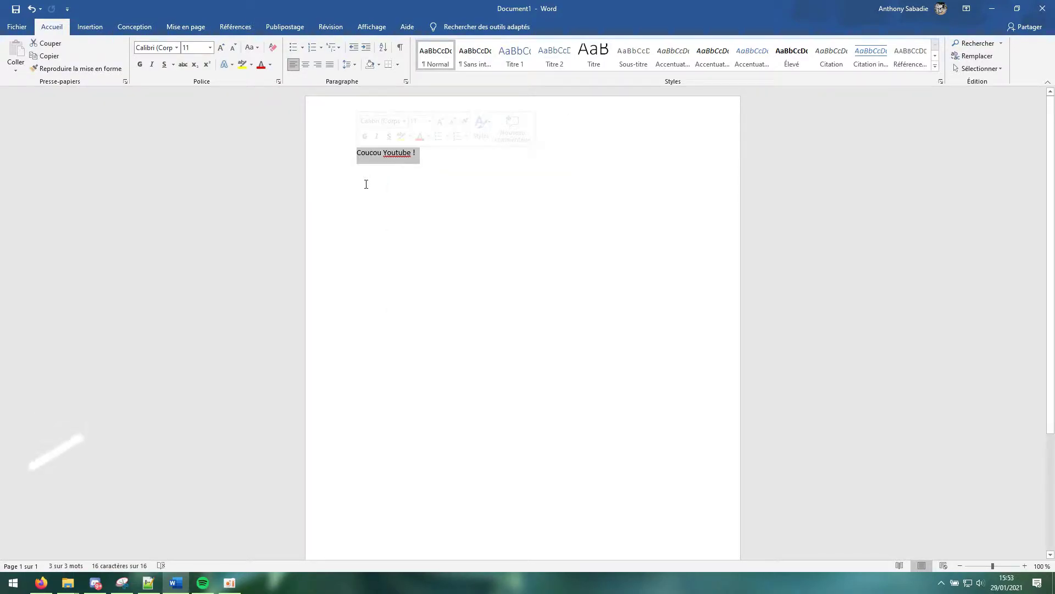
key(ctrl+c)
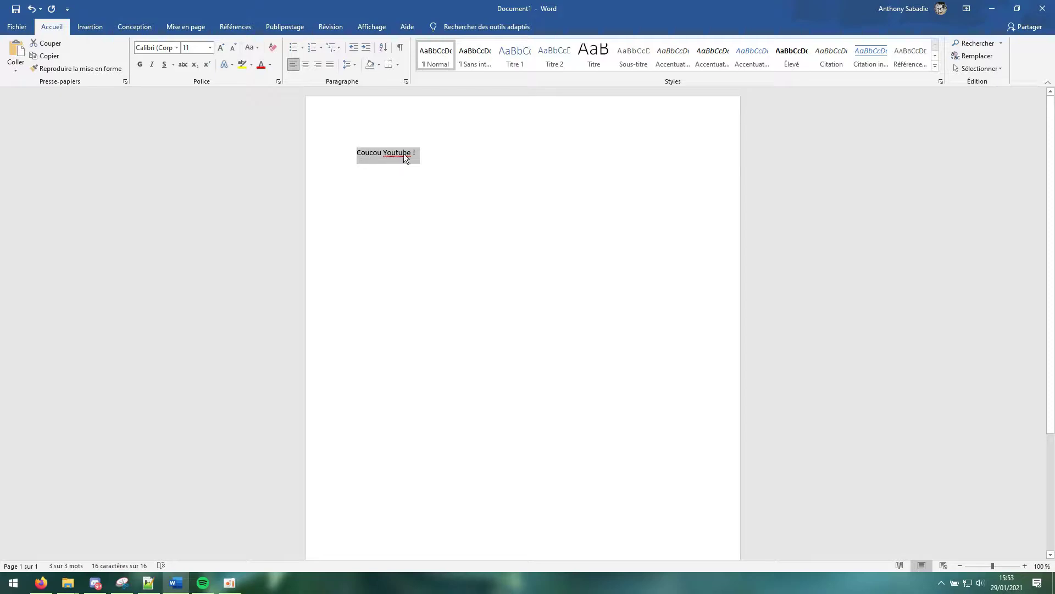
click(434, 159)
key(Return)
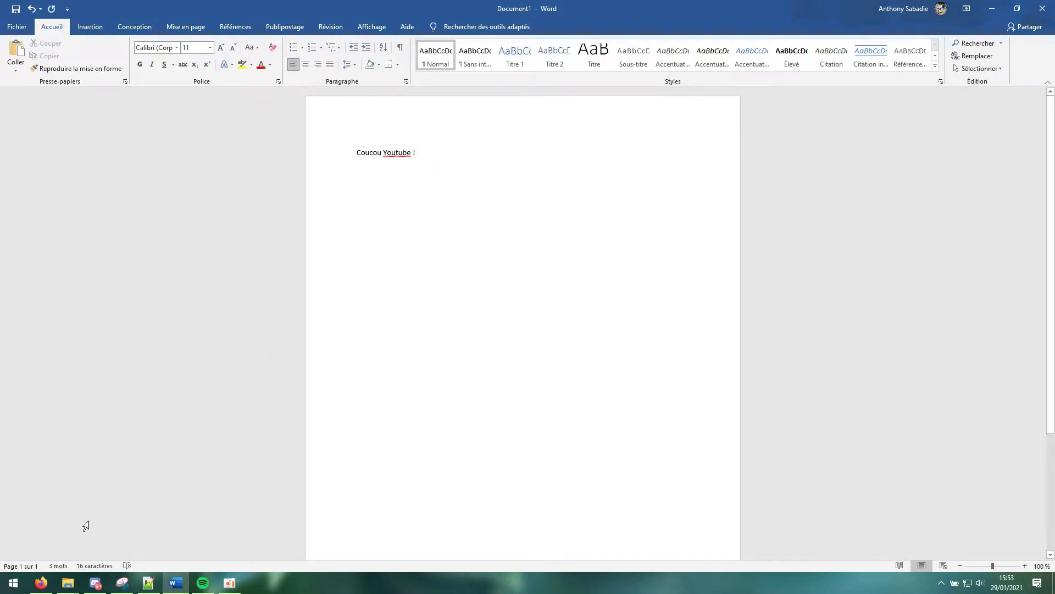
Switch to Firefox and paste the copied text into the Google search box
click(41, 582)
click(499, 253)
click(361, 223)
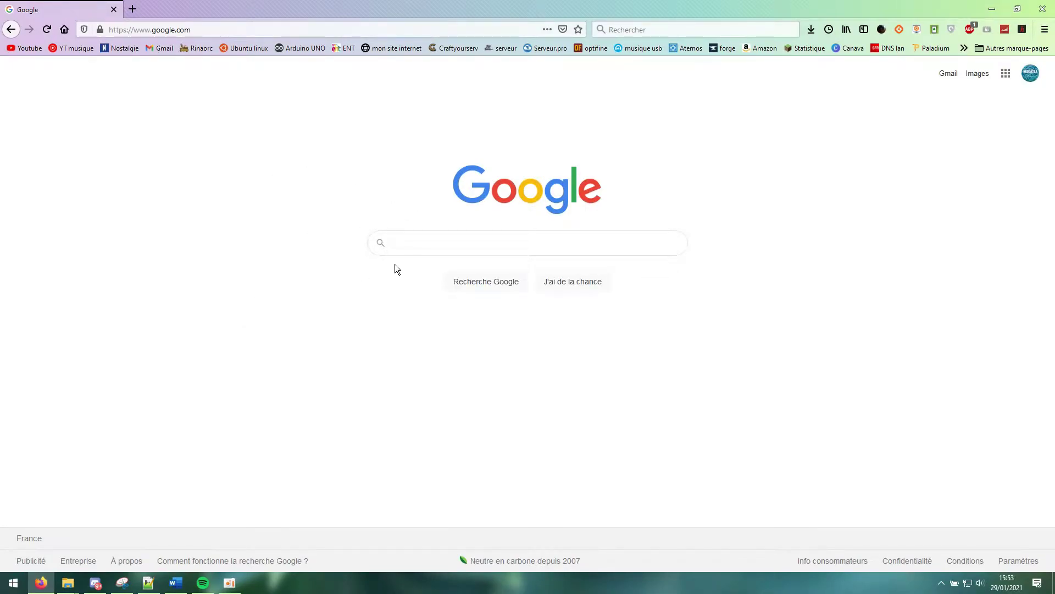
click(417, 240)
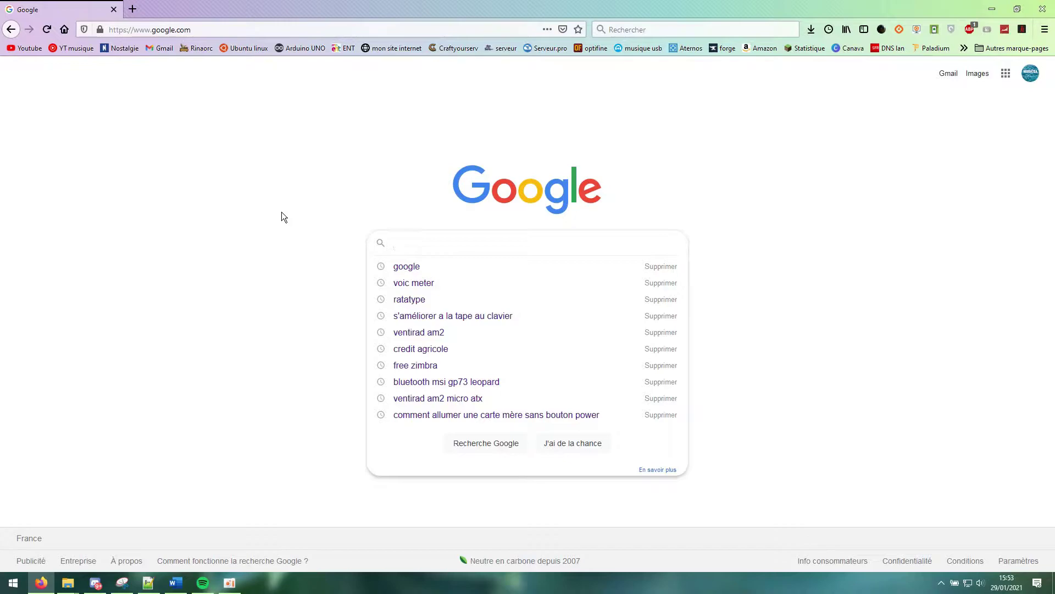
key(ctrl+v)
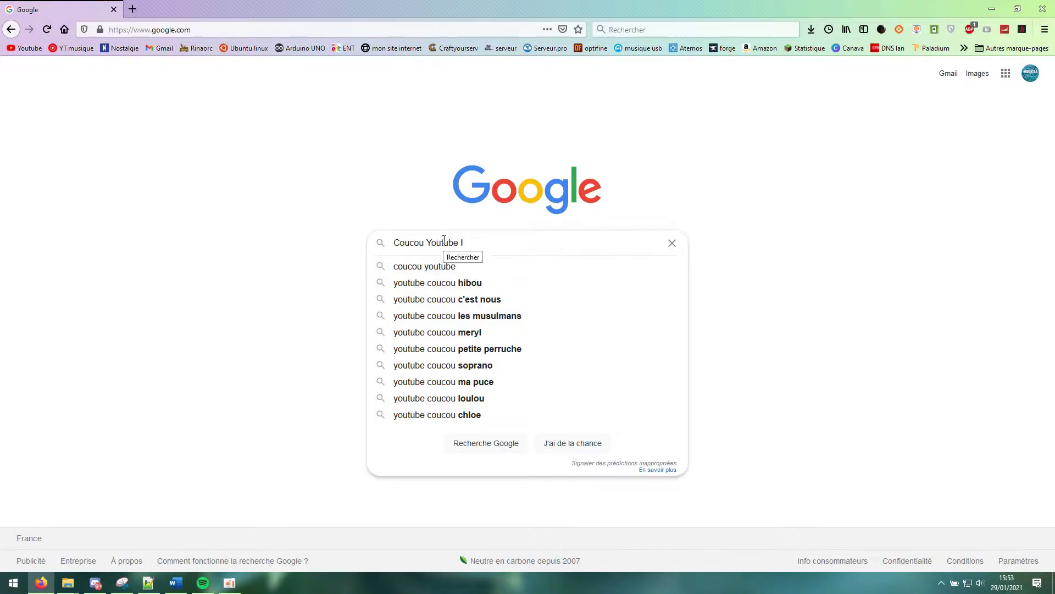
Cut "Coucou Youtube !" out of the Google search box and paste it back in
triple_click(464, 243)
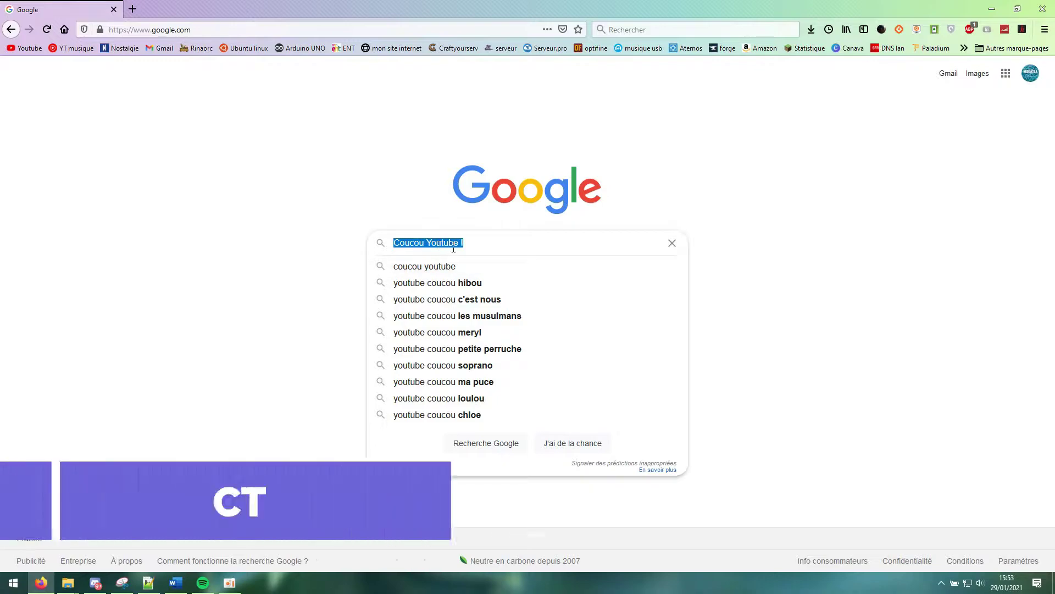
key(ctrl+x)
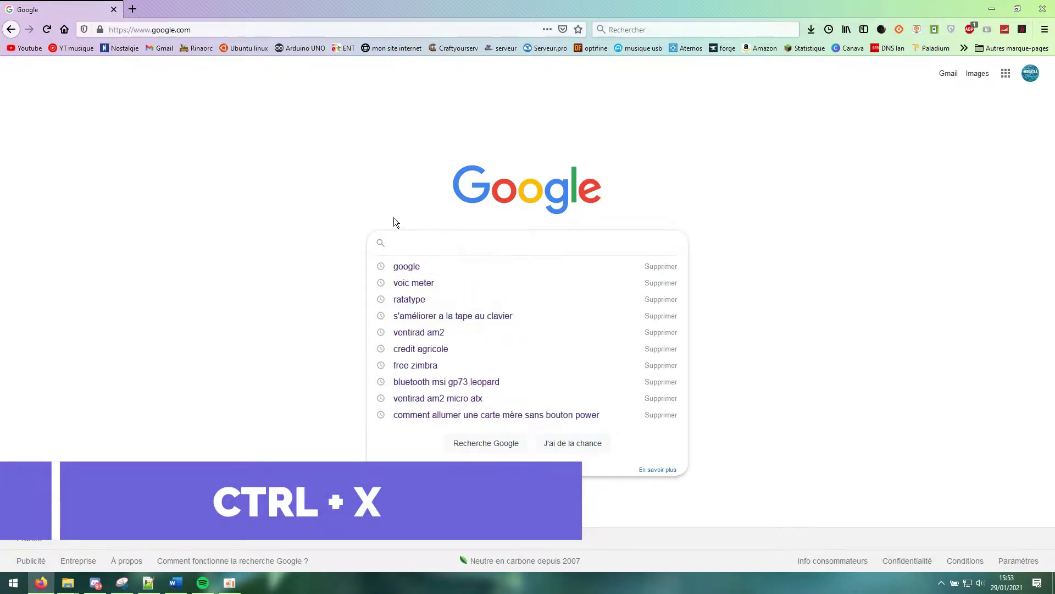
click(352, 226)
click(457, 247)
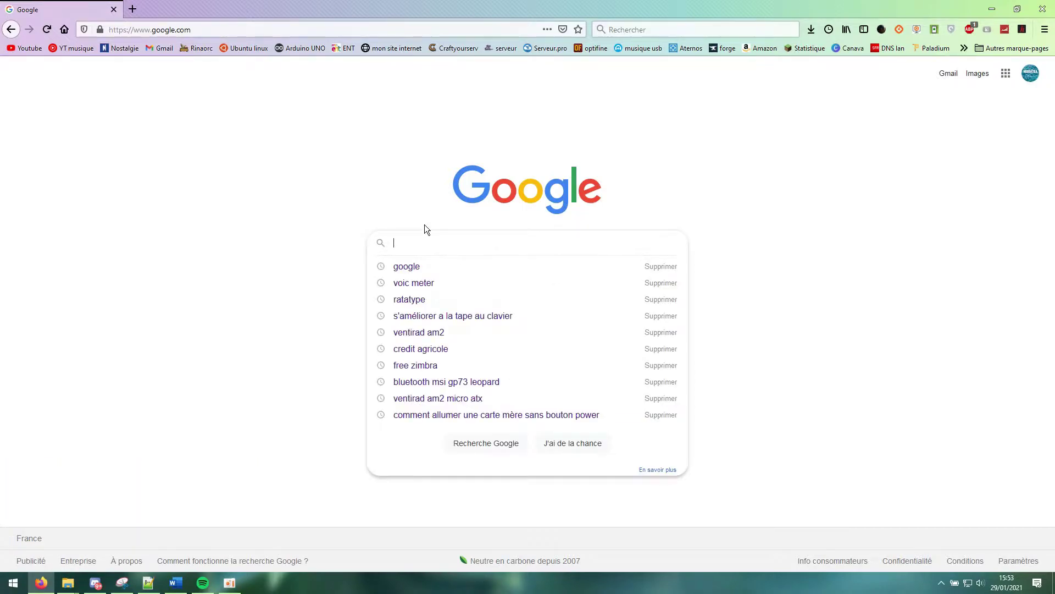
key(ctrl+v)
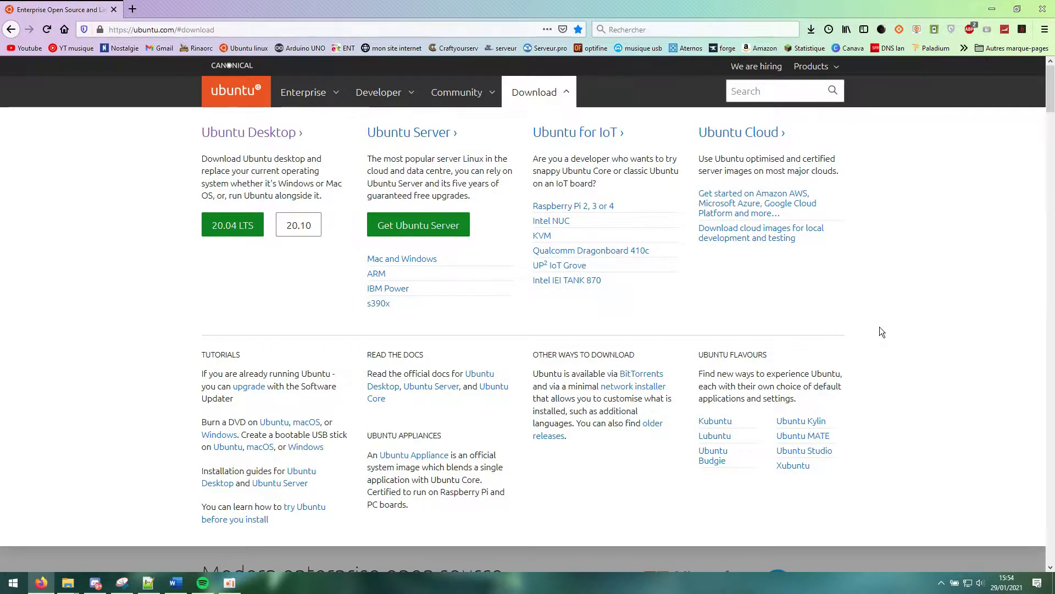
Look over the Ubuntu download page and check the browser's commands for the print option
scroll(463, 282, down, 7)
scroll(617, 326, down, 5)
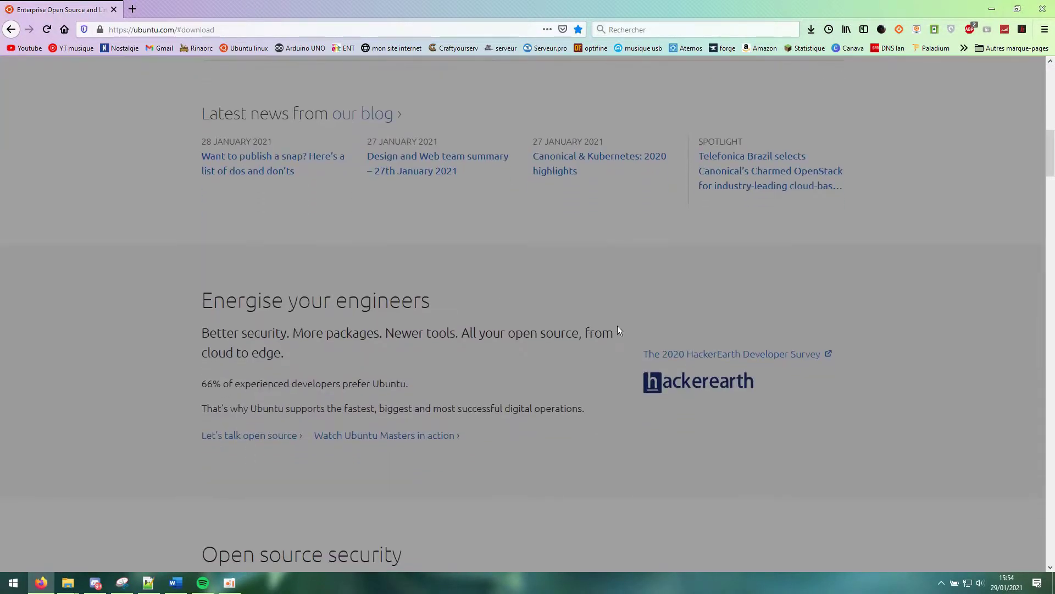
scroll(684, 318, up, 12)
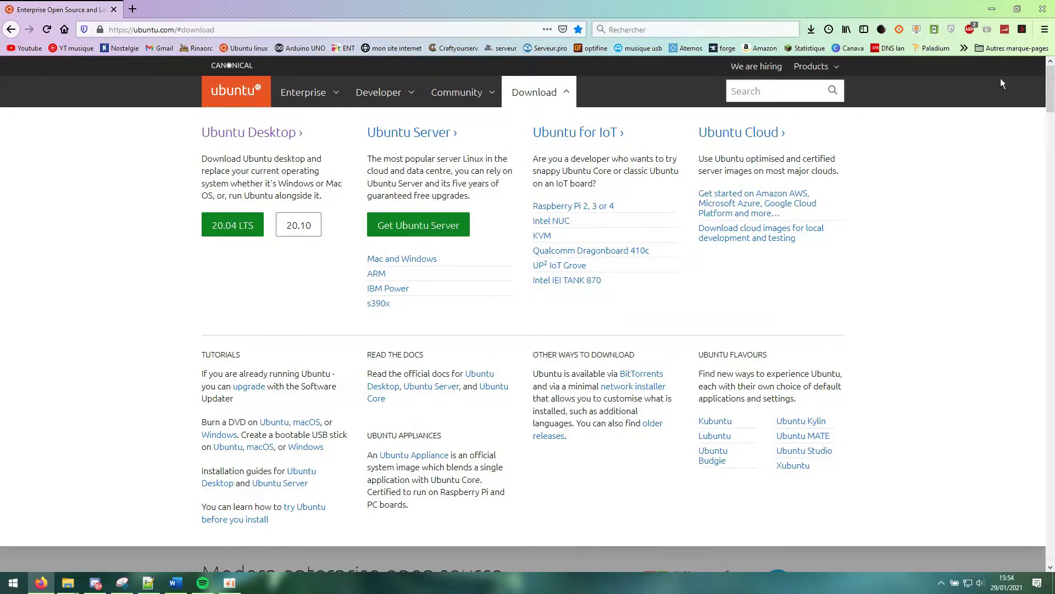
click(1044, 29)
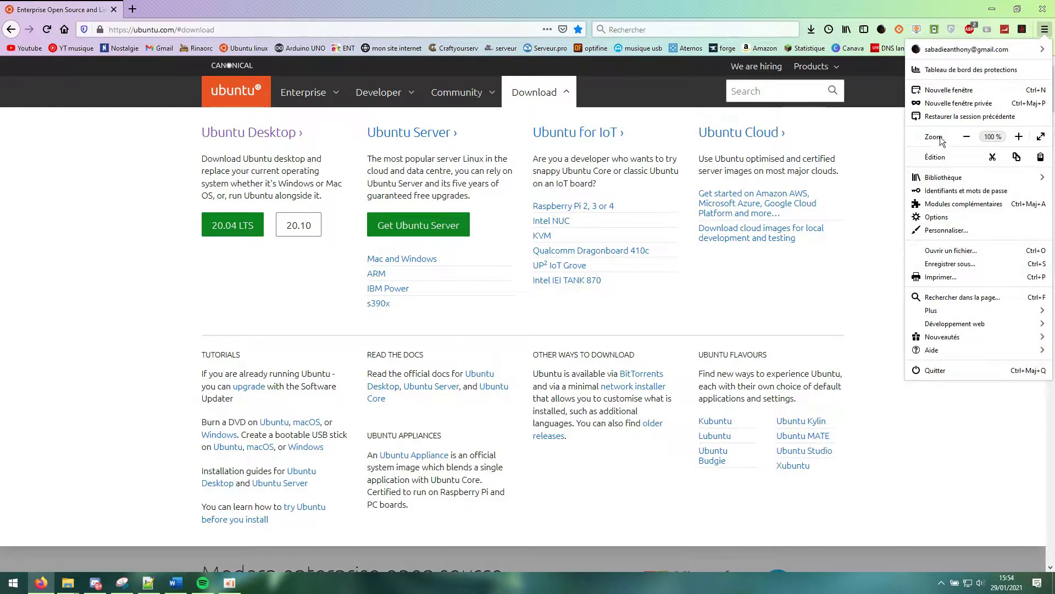
click(870, 243)
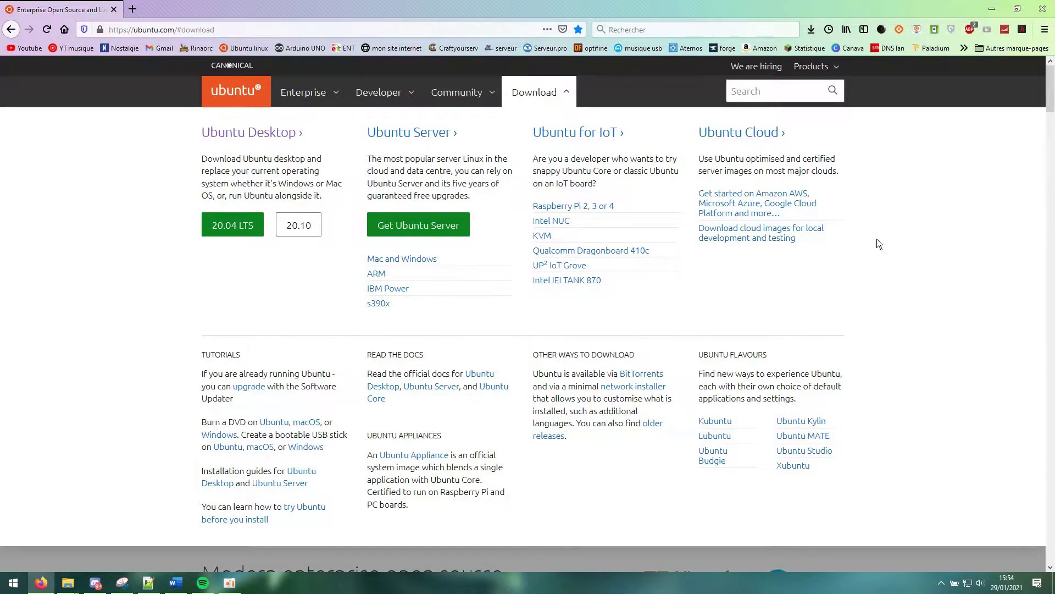
Open the print preview of the Ubuntu download page, look through its pages and cancel printing
key(ctrl+p)
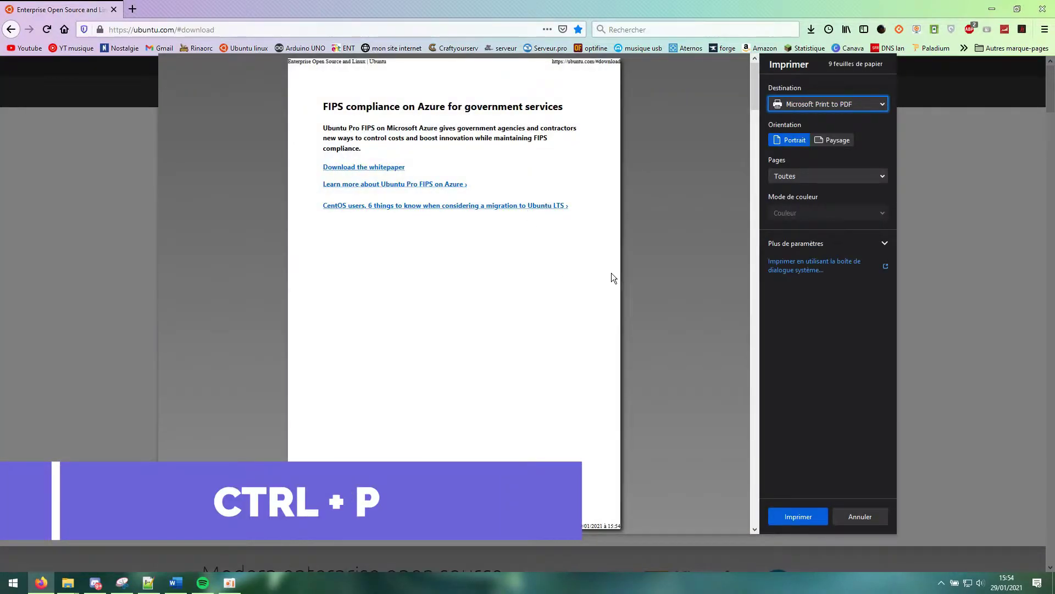
scroll(447, 259, down, 10)
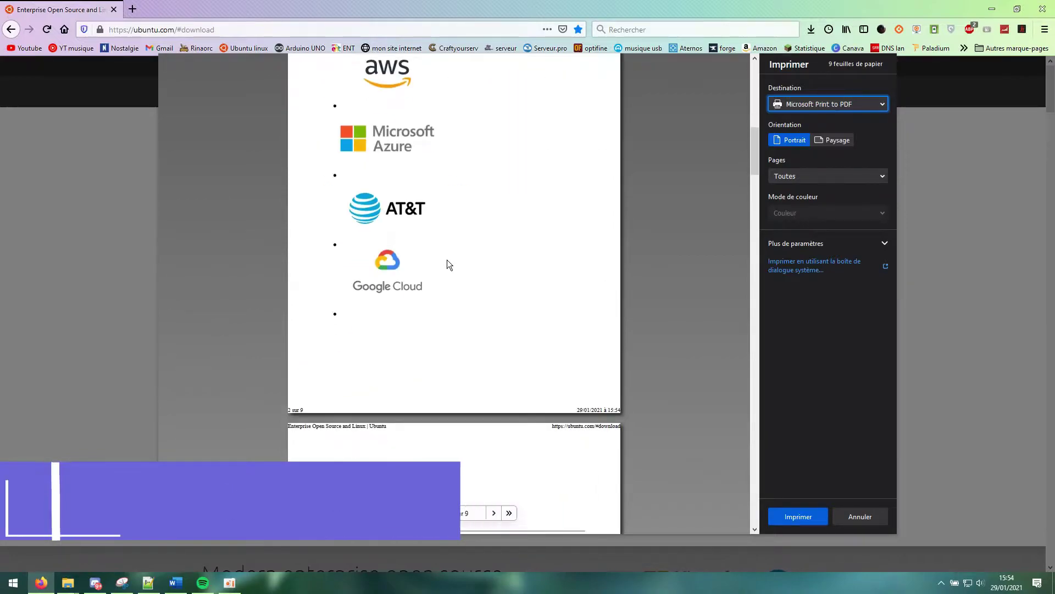
scroll(447, 266, up, 7)
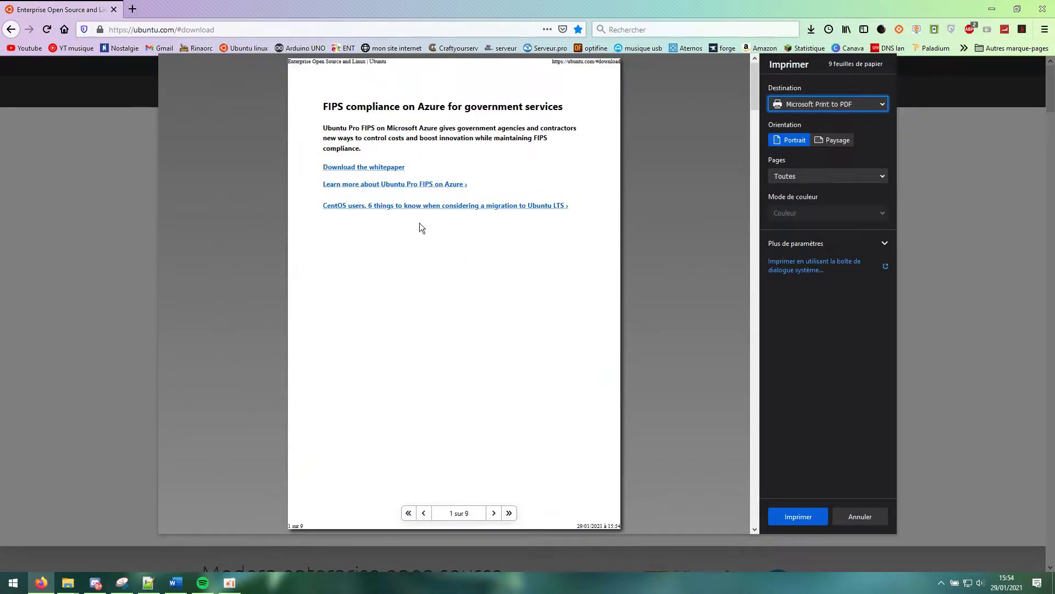
scroll(522, 262, down, 2)
scroll(520, 262, down, 12)
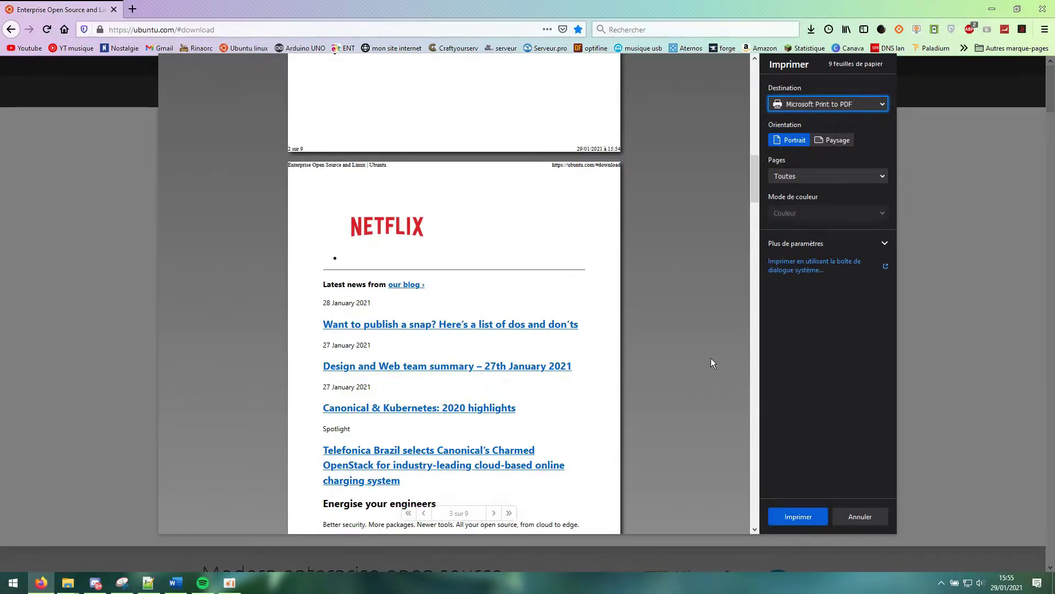
scroll(639, 309, down, 10)
click(851, 517)
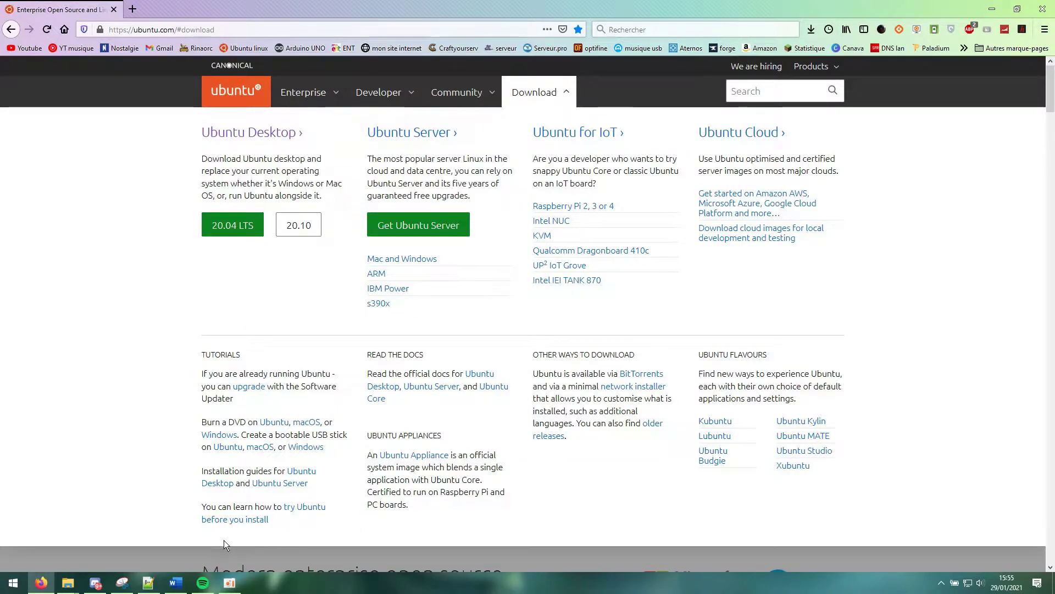
Switch to Word, view the document's print preview and return to the document
key(alt+Tab)
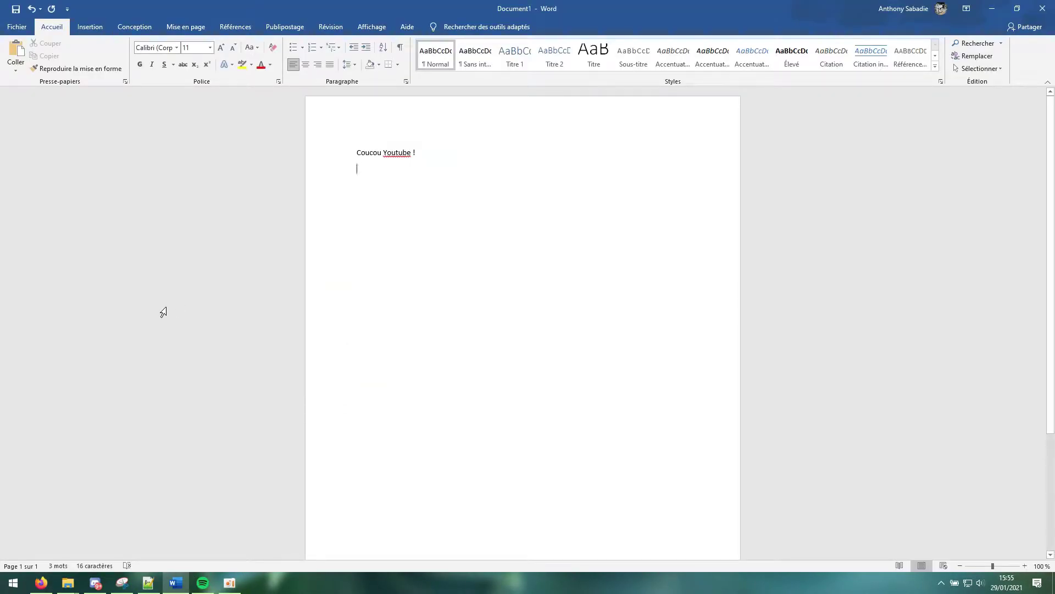
key(ctrl+p)
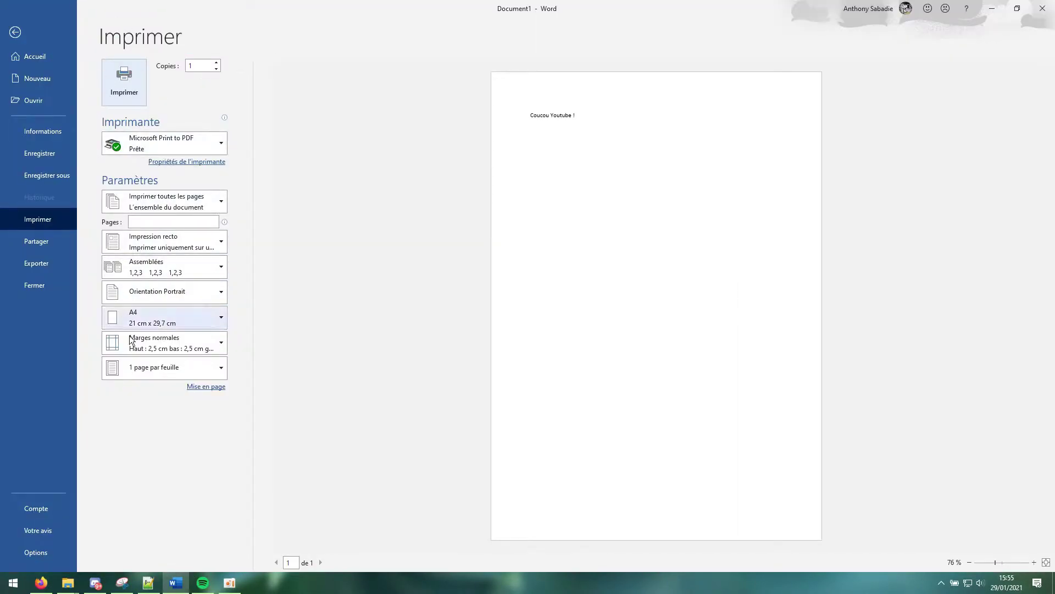
key(Escape)
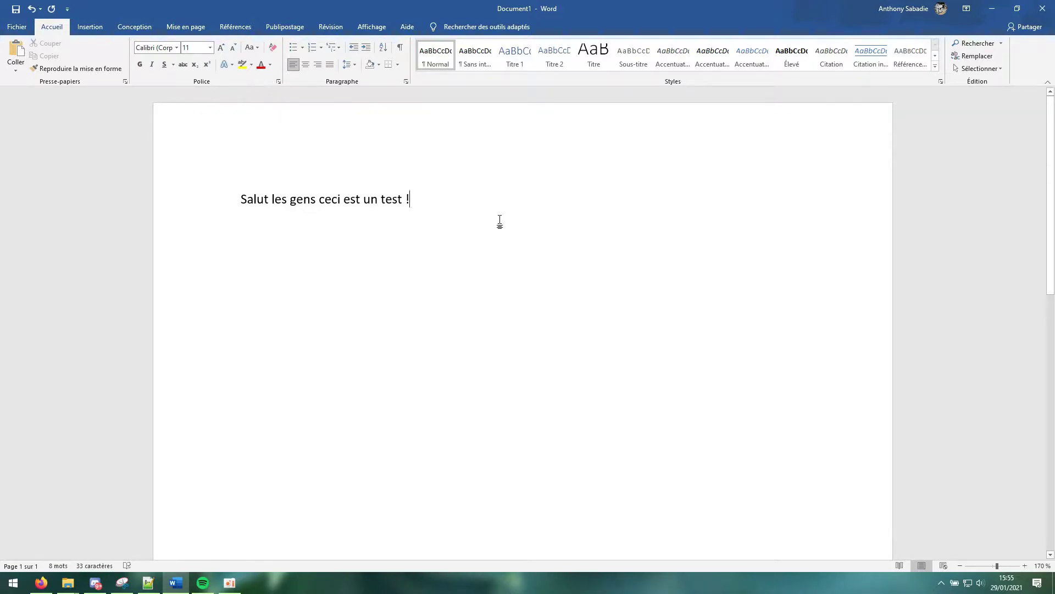
Change the font colour of "Salut les gens ceci est un test !" to red
drag(418, 194, 241, 199)
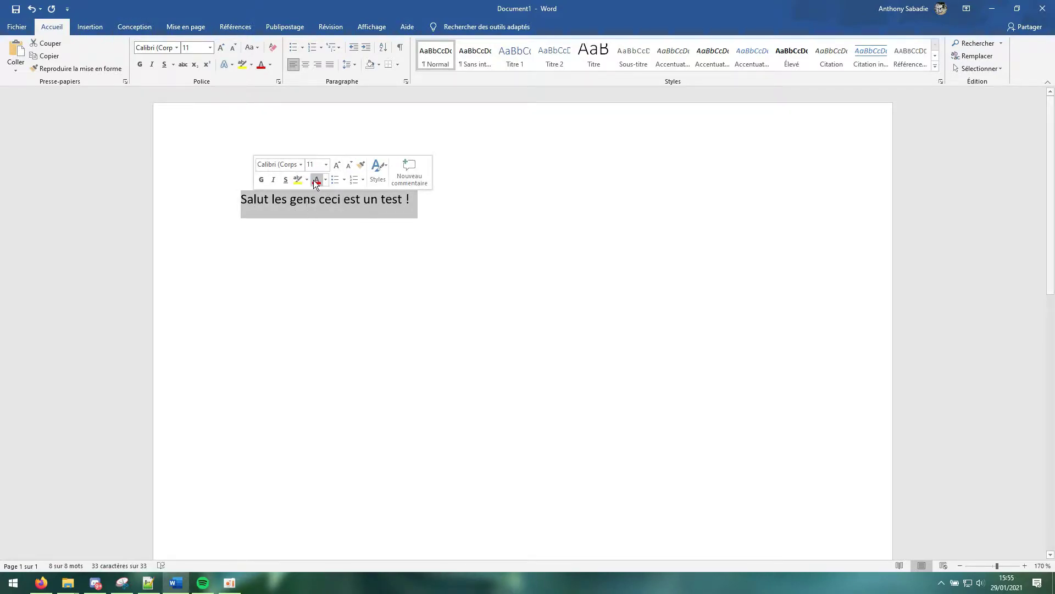
click(316, 181)
click(411, 199)
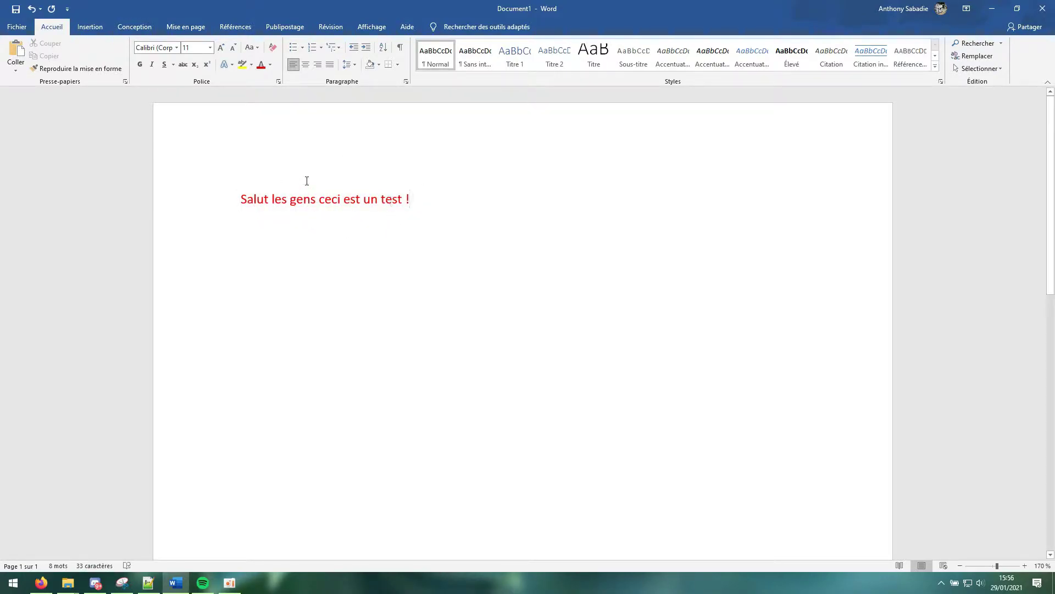
Apply the Bodoni MT Poster Compressed font to the whole red sentence and look over the available fonts
triple_click(220, 193)
click(168, 49)
click(176, 47)
click(191, 218)
click(295, 182)
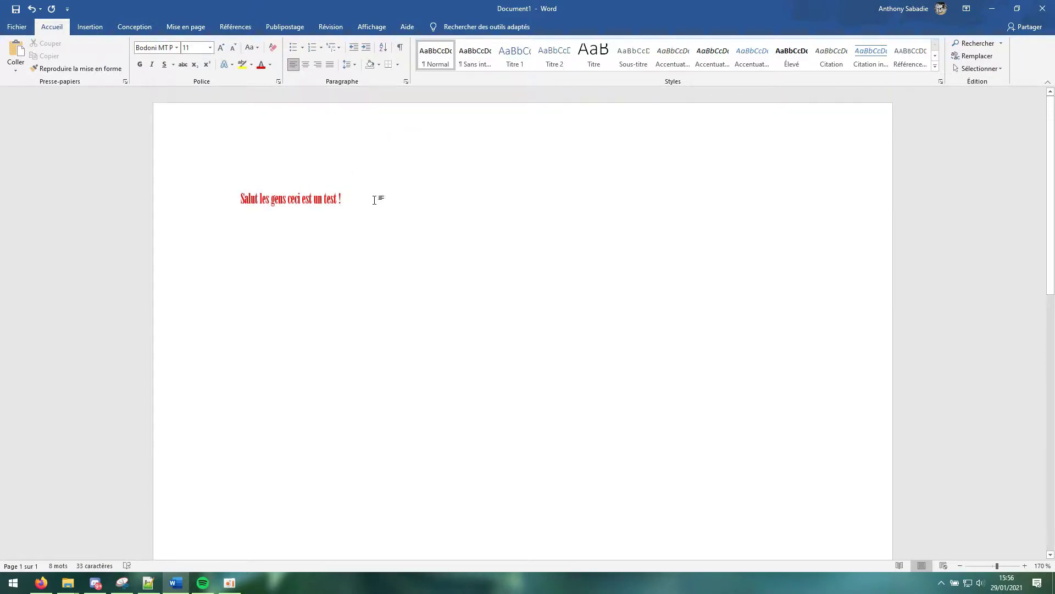
click(176, 48)
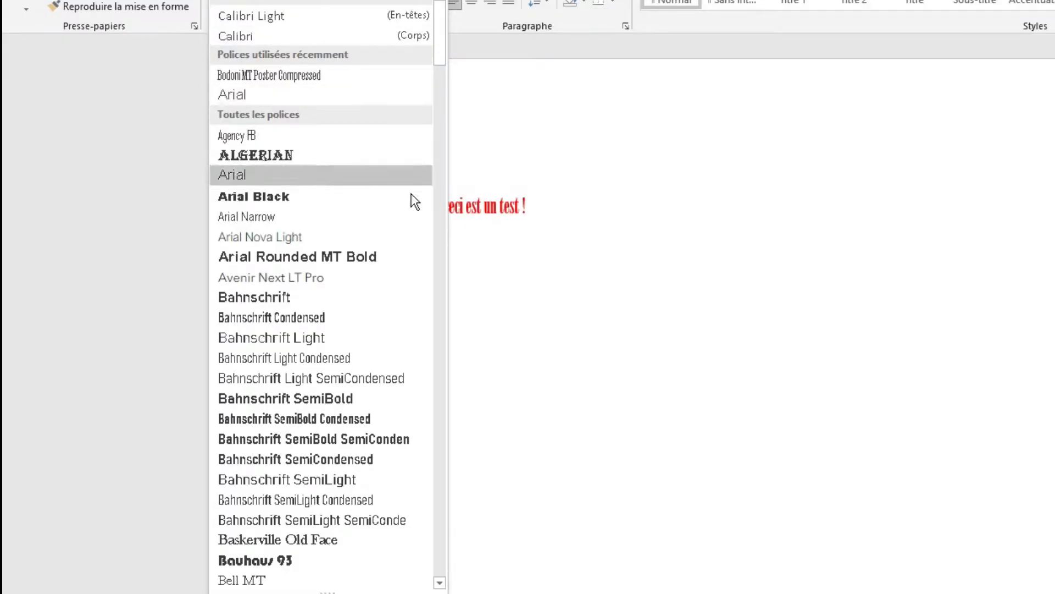
click(347, 200)
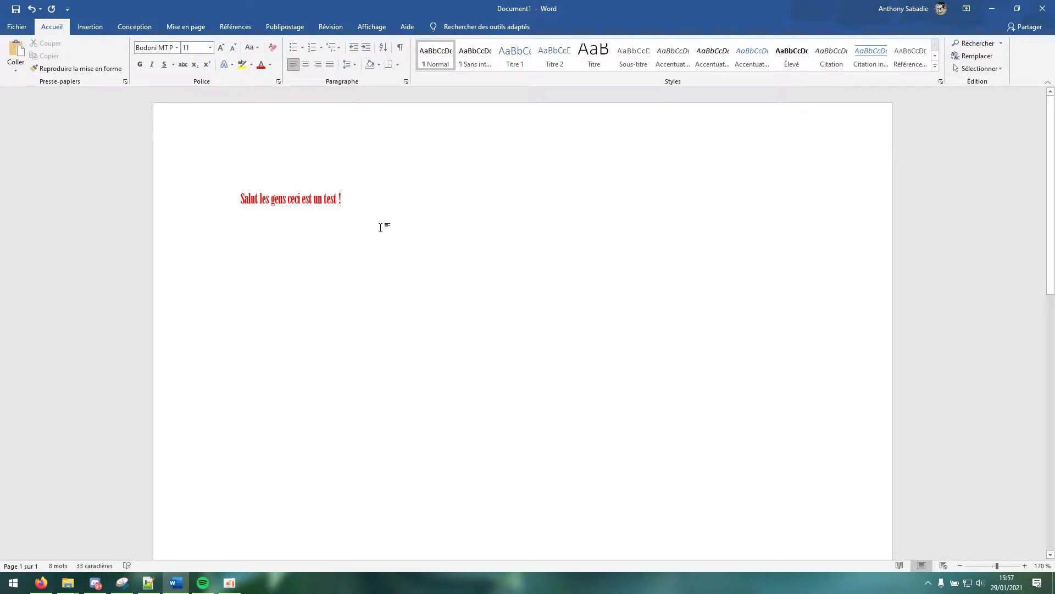
Undo the font change, the red colour and all earlier edits until the document is empty
key(ctrl+z)
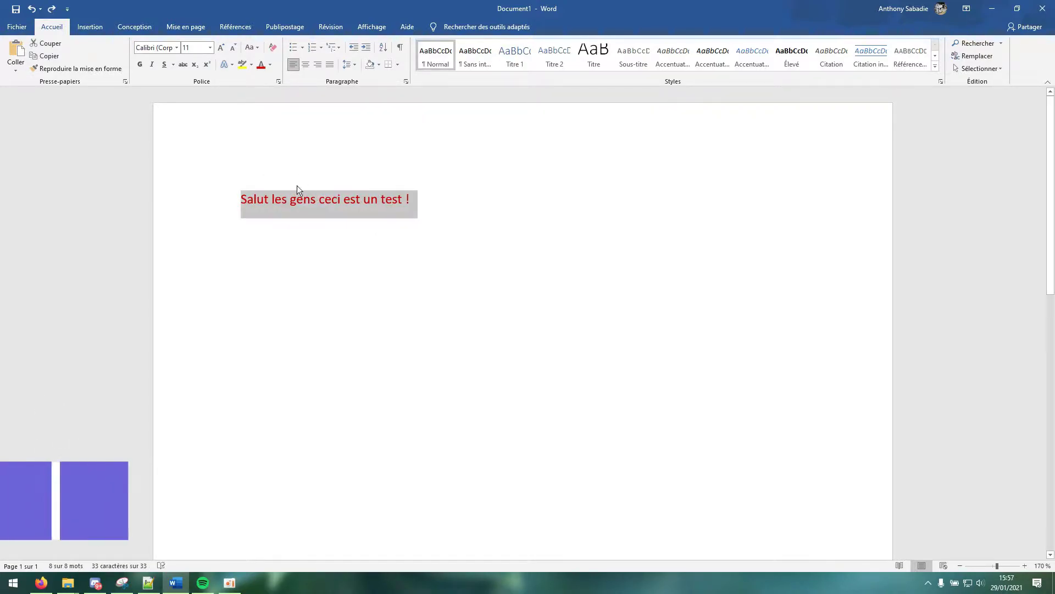
key(ctrl+z)
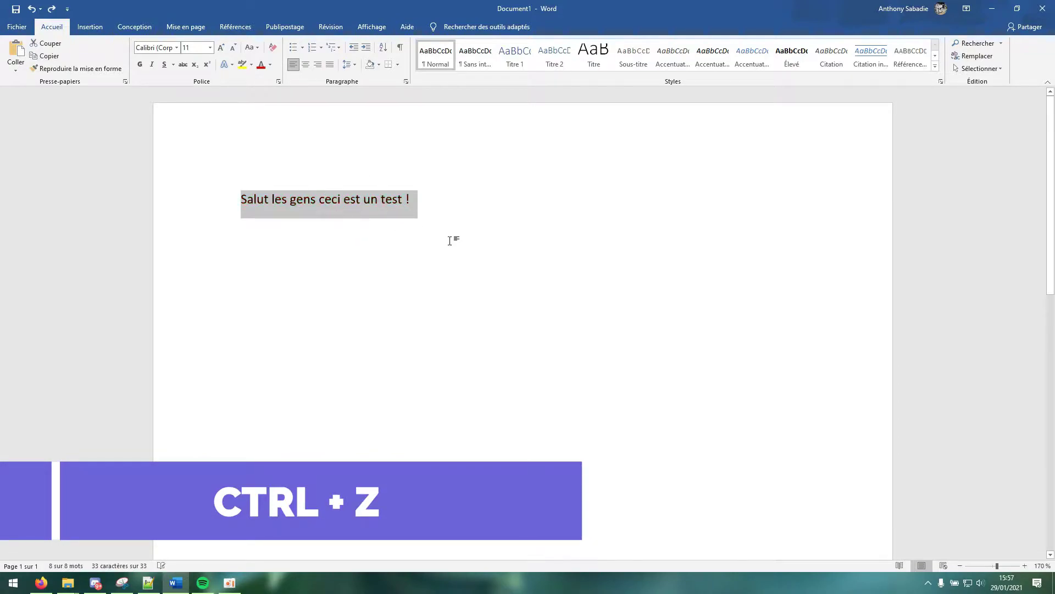
click(406, 215)
key(ctrl+z)
key(ctrl+z)
key(ctrl+z)
key(ctrl+z)
key(ctrl+z)
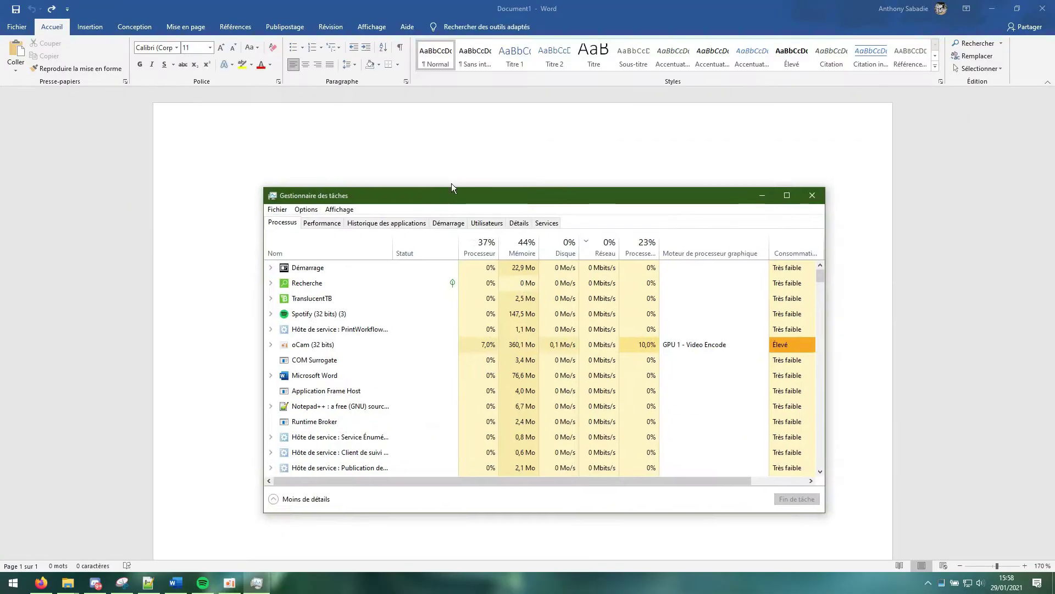
Move the Task Manager window higher on the screen and close it
drag(472, 196, 454, 136)
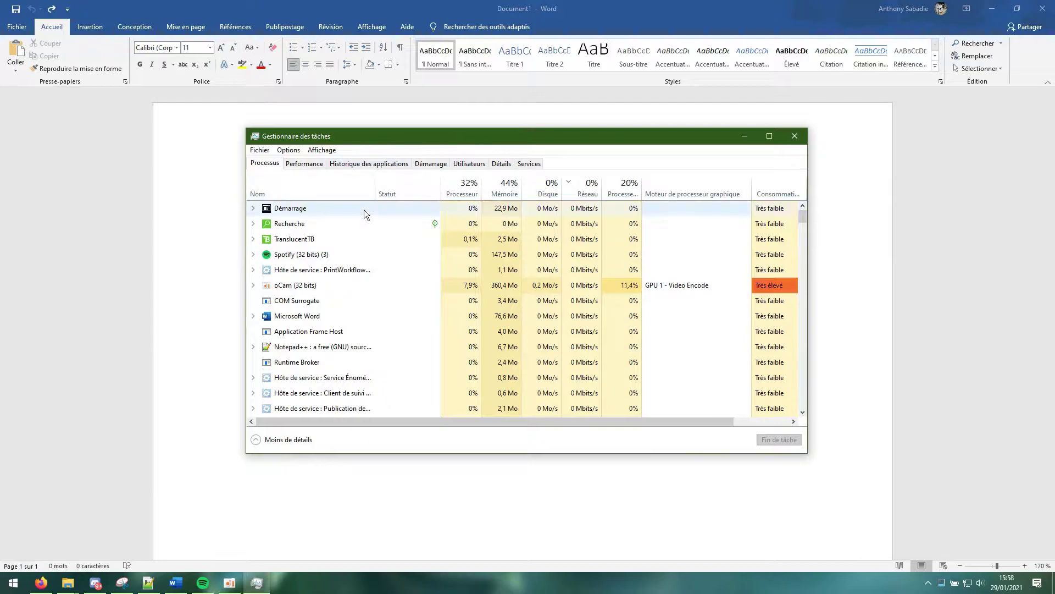
click(794, 136)
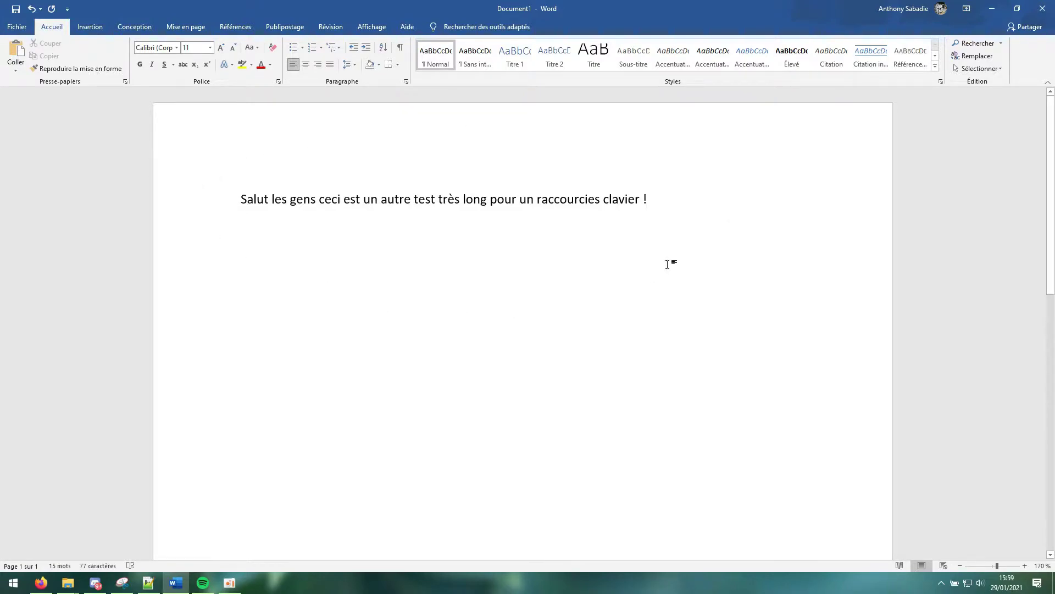
Delete "clavier !" from the end of the long test sentence
key(BackSpace)
key(BackSpace)
key(BackSpace)
key(BackSpace)
key(BackSpace)
key(BackSpace)
key(BackSpace)
key(BackSpace)
key(BackSpace)
key(BackSpace)
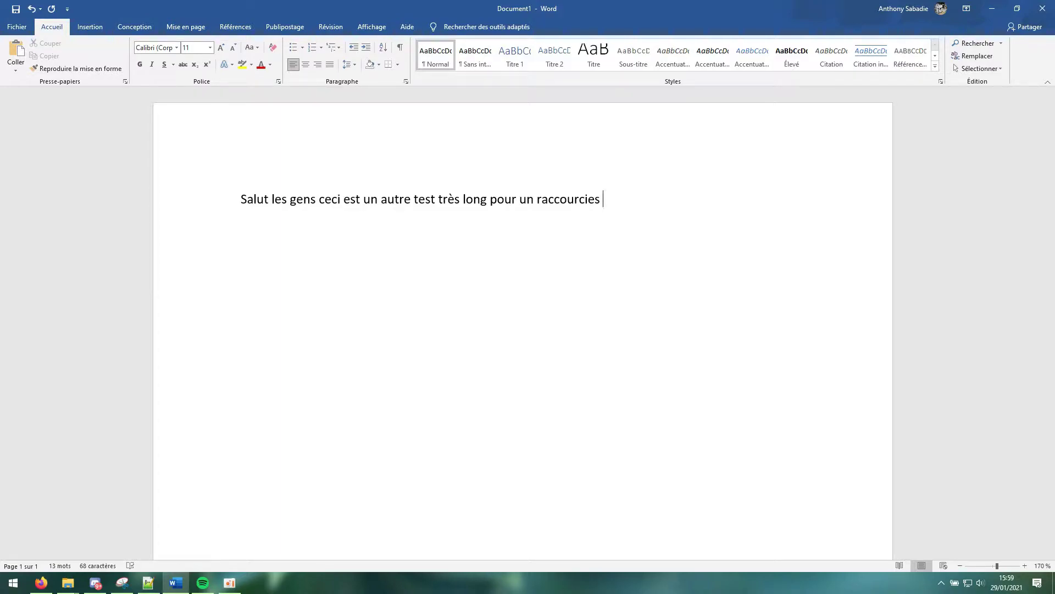
Delete the rest of the sentence one word at a time, keeping only "Salut"
key(ctrl+BackSpace)
key(ctrl+BackSpace)
key(ctrl+BackSpace)
key(ctrl+BackSpace)
key(ctrl+BackSpace)
key(ctrl+BackSpace)
key(ctrl+BackSpace)
key(ctrl+BackSpace)
key(ctrl+BackSpace)
key(ctrl+BackSpace)
key(ctrl+BackSpace)
key(ctrl+BackSpace)
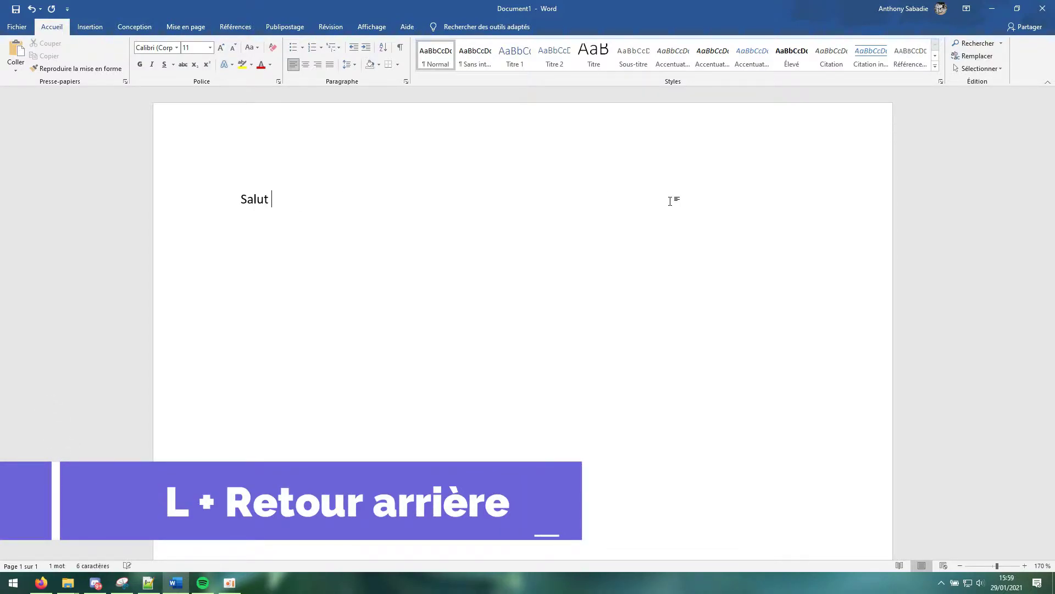
Delete the remaining word "Salut" so the document is empty
key(ctrl+BackSpace)
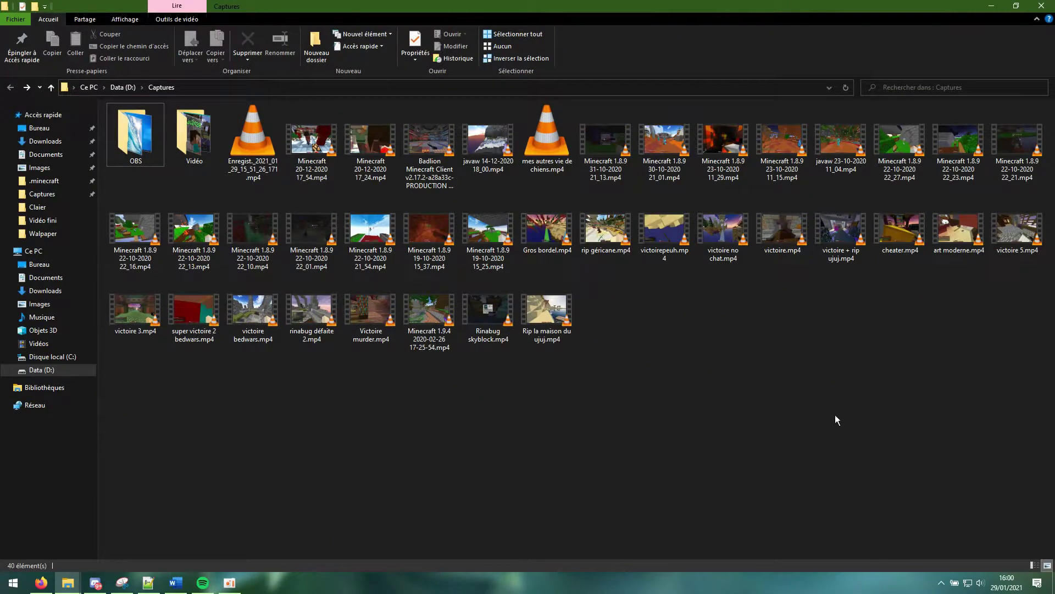
Switch to the Captures folder, select its files with a selection rectangle and clear that selection
drag(1019, 444, 641, 364)
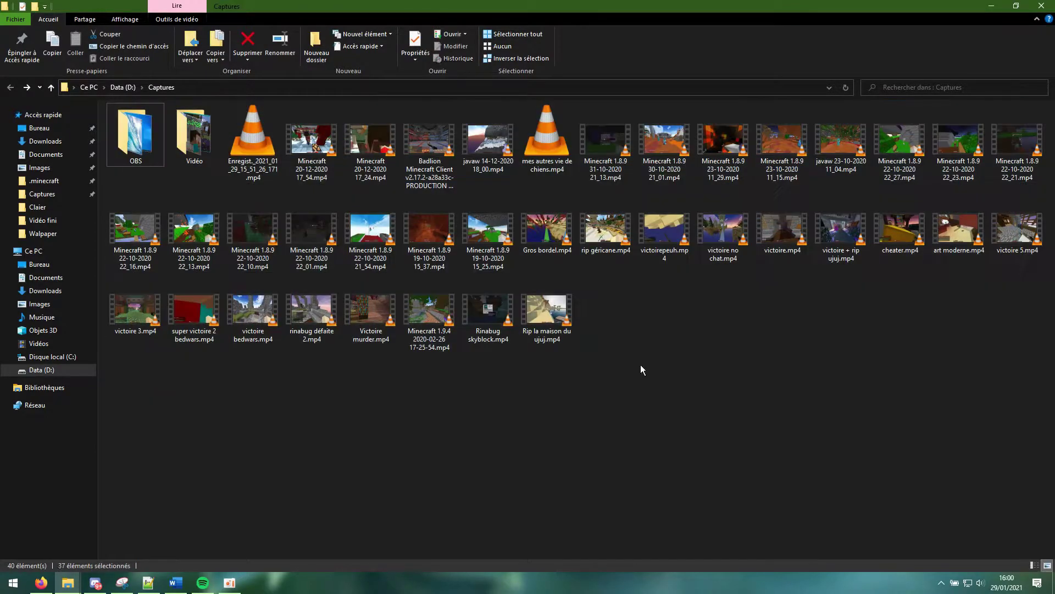
drag(957, 417, 847, 392)
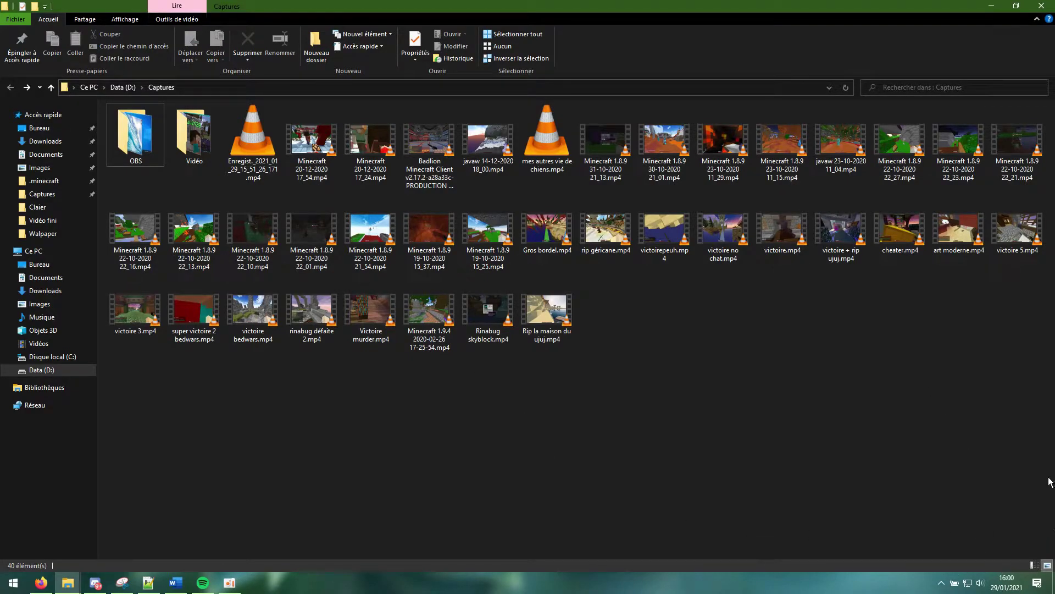
drag(1052, 250, 959, 360)
drag(1039, 356, 723, 352)
Select every item in the Captures folder at once and clear the selection
key(ctrl+a)
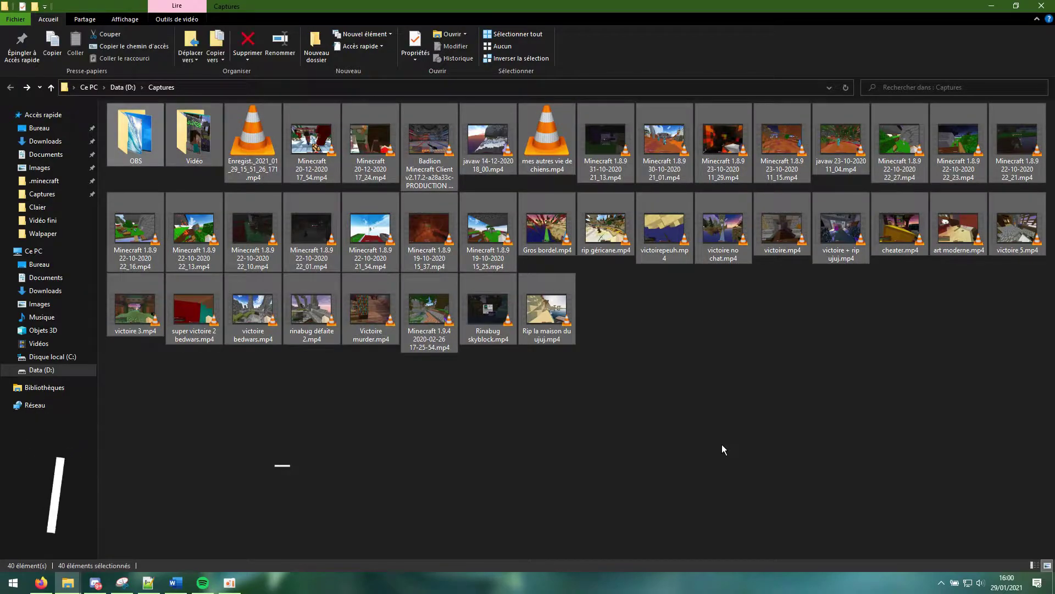
drag(297, 214, 373, 232)
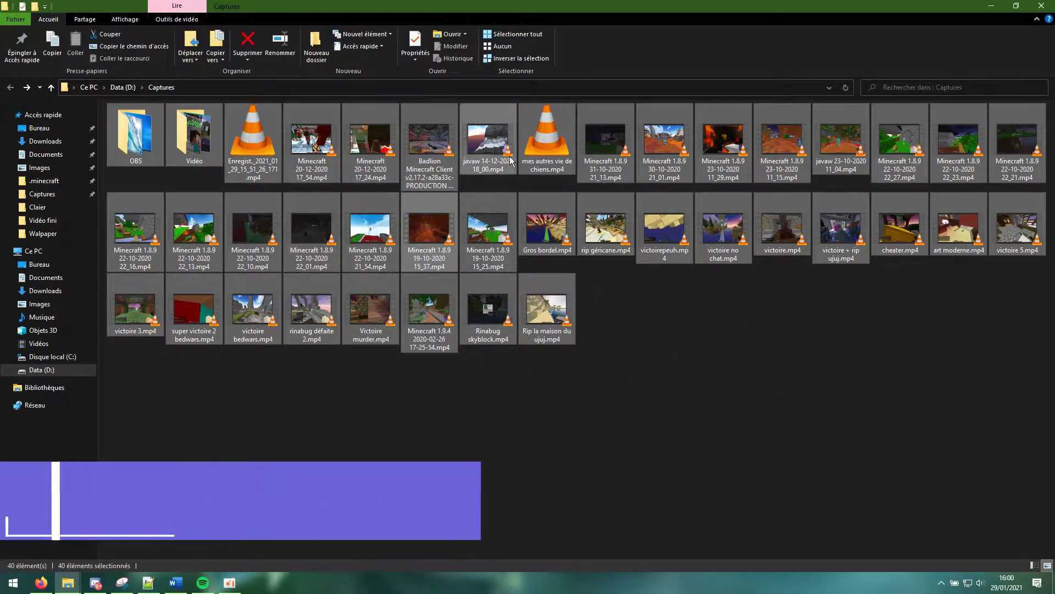
click(706, 325)
Switch to Firefox, select all the content of the Rinaorc page and deselect it
click(41, 583)
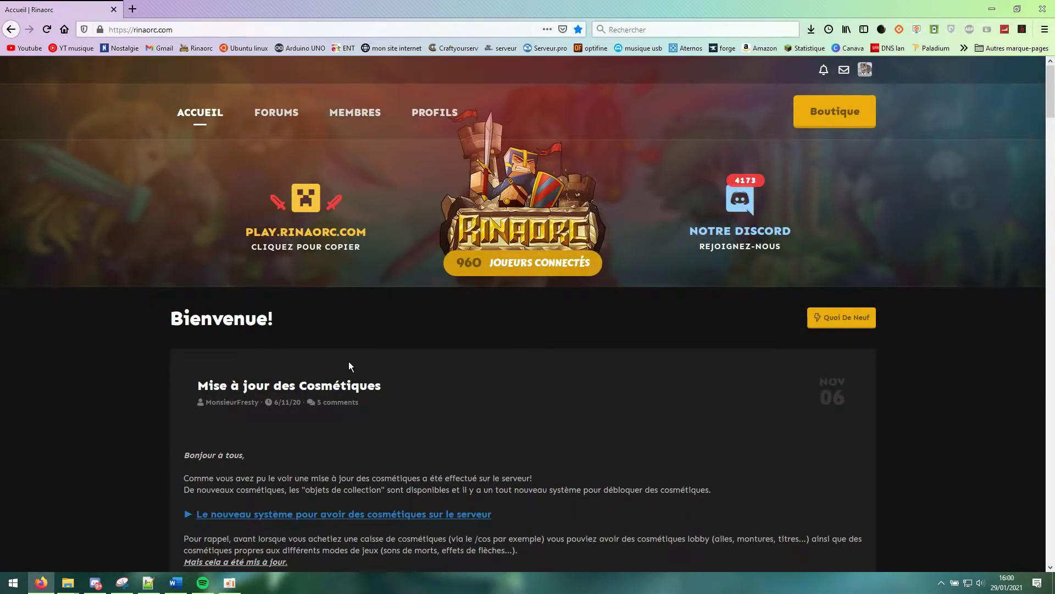
key(ctrl+a)
scroll(489, 325, down, 12)
scroll(567, 270, up, 12)
click(438, 312)
Show the desktop and open a new File Explorer window to look through its recent files
key(super+d)
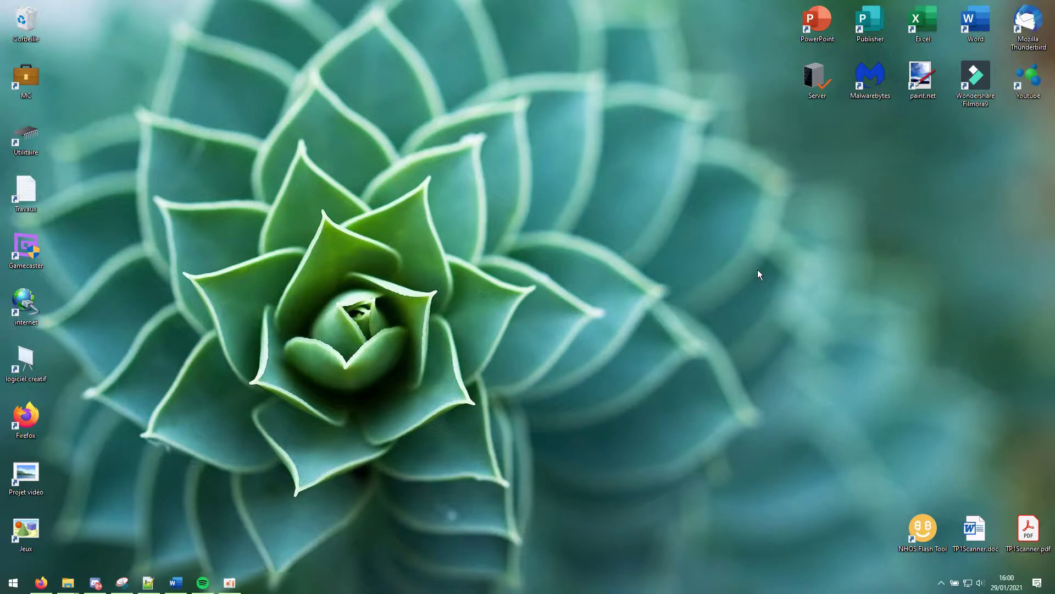
key(super+e)
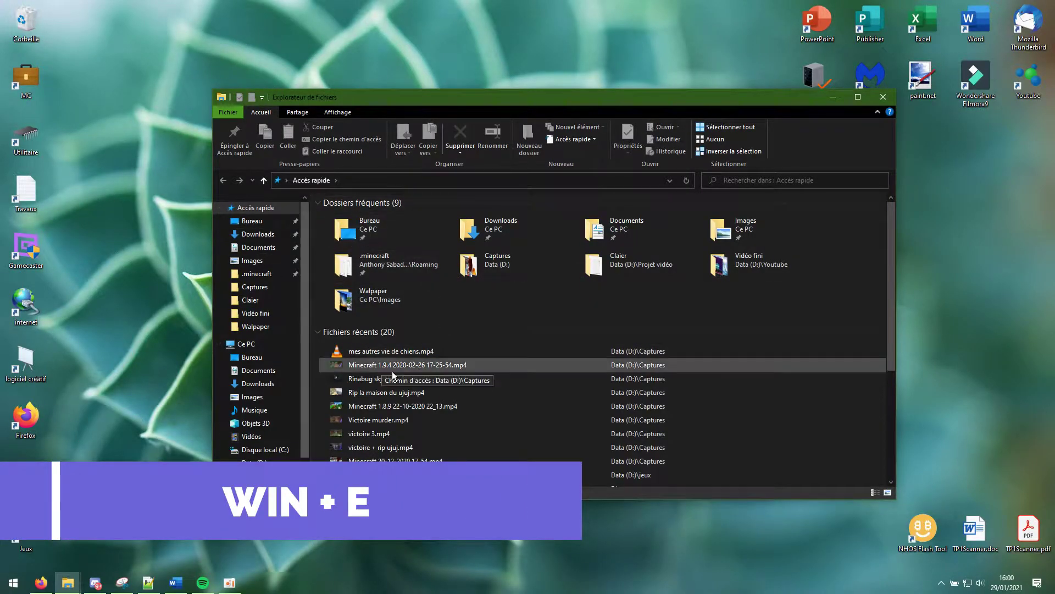
scroll(374, 360, down, 3)
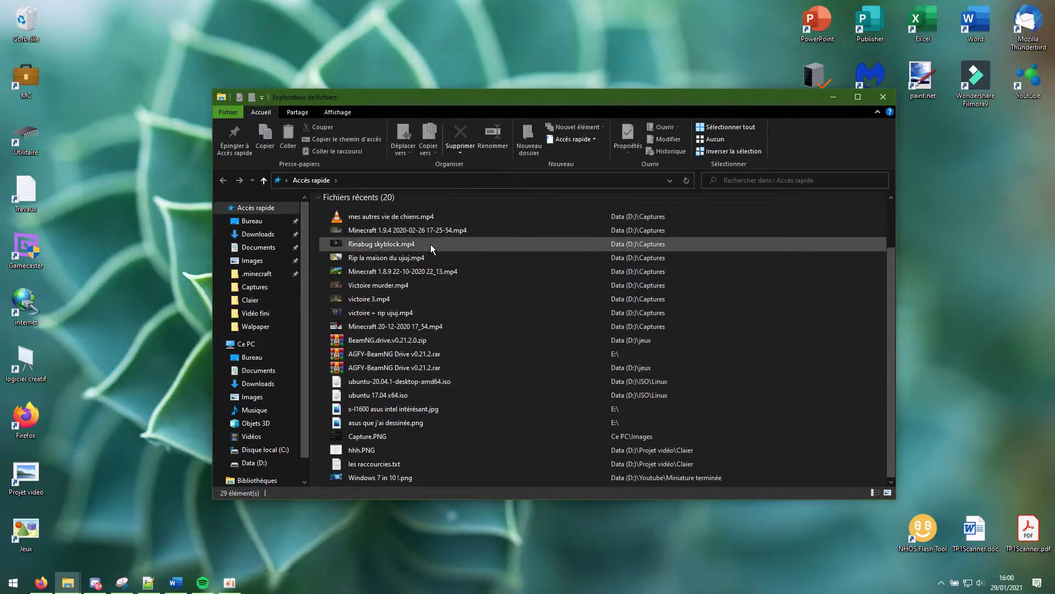
scroll(471, 360, up, 3)
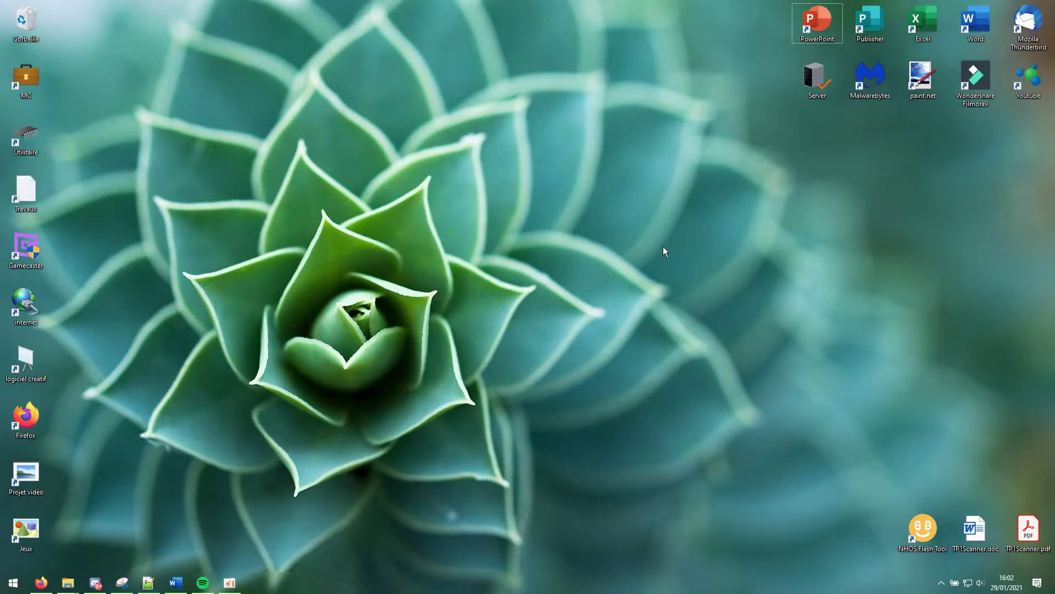
Examine the run-as-administrator option offered for applications in the Start menu's application list
key(super)
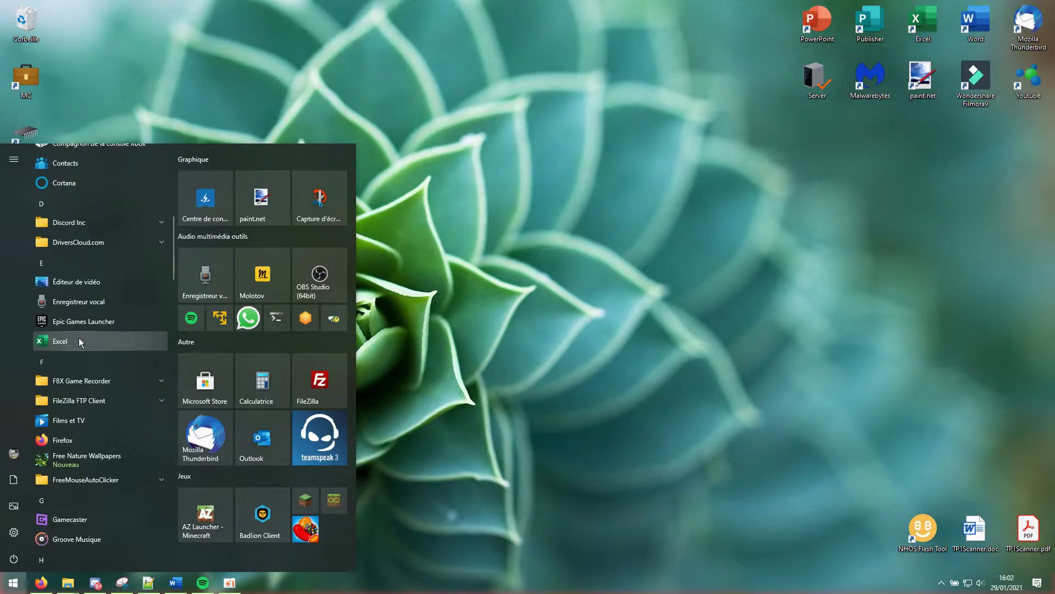
scroll(78, 337, down, 15)
scroll(78, 338, up, 4)
right_click(78, 338)
mouse_move(141, 364)
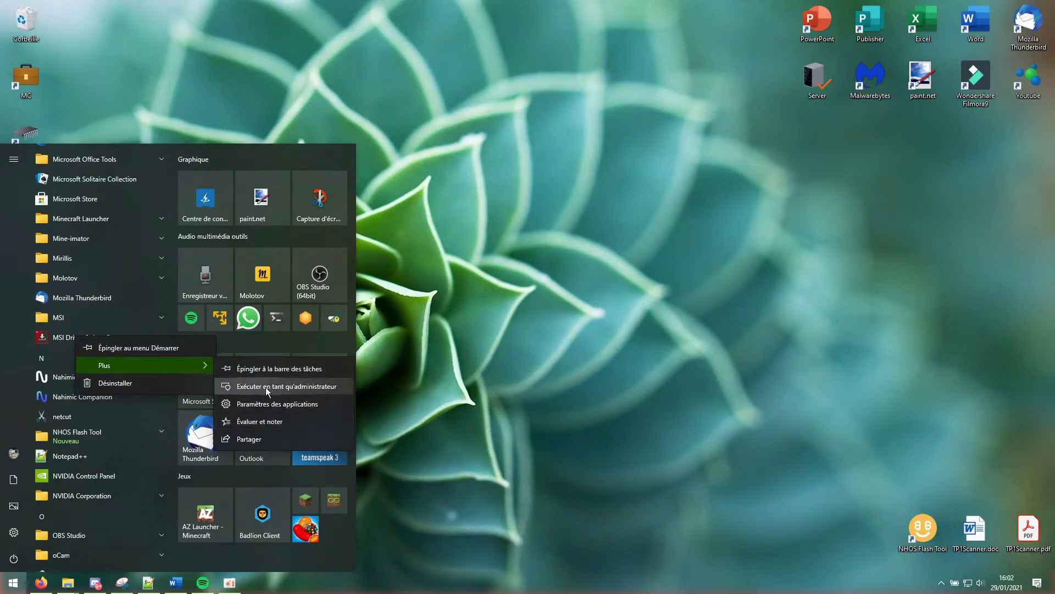
scroll(82, 275, up, 5)
right_click(88, 299)
scroll(138, 286, up, 15)
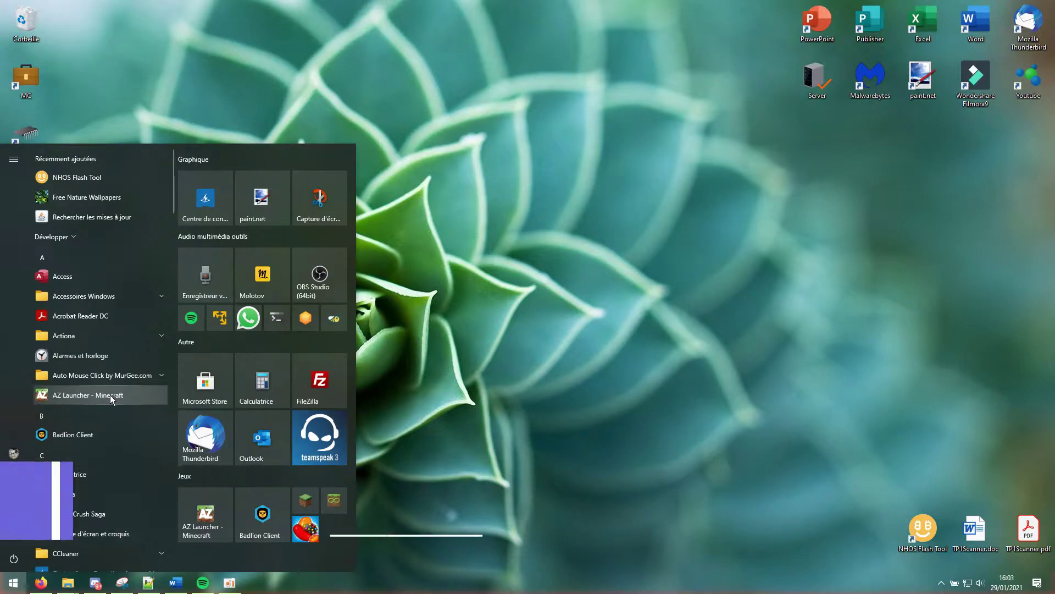
Launch Firefox from the Start menu's application list and close its new window
ctrl+shift+click(103, 434)
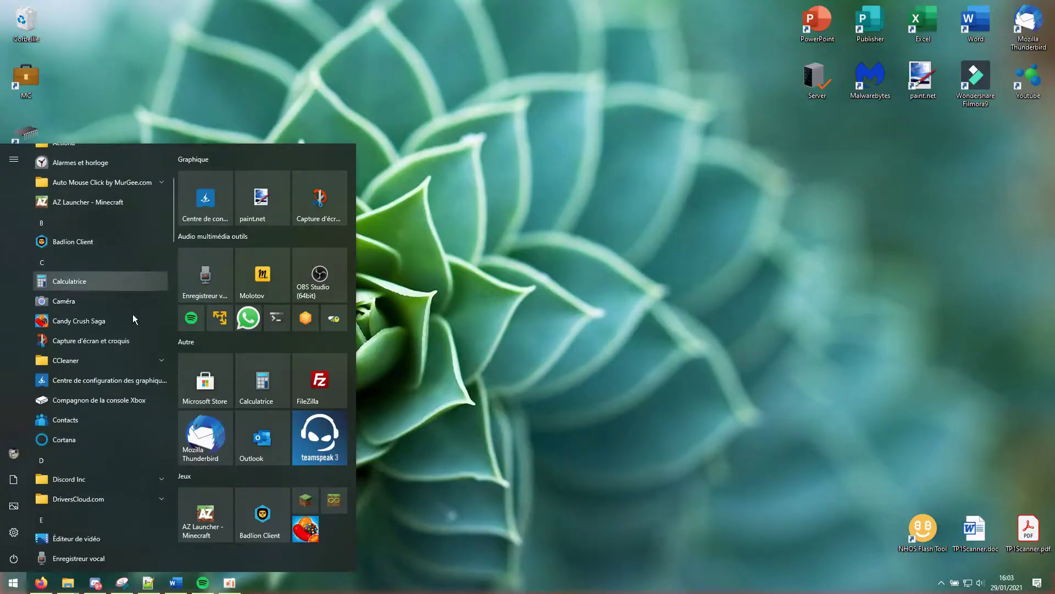
scroll(133, 314, down, 5)
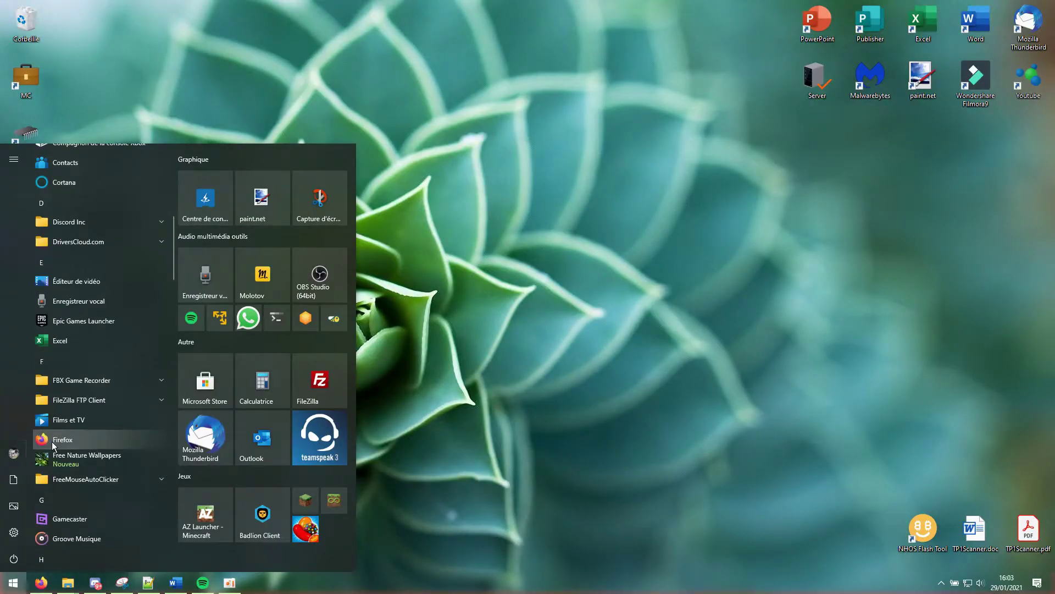
click(83, 437)
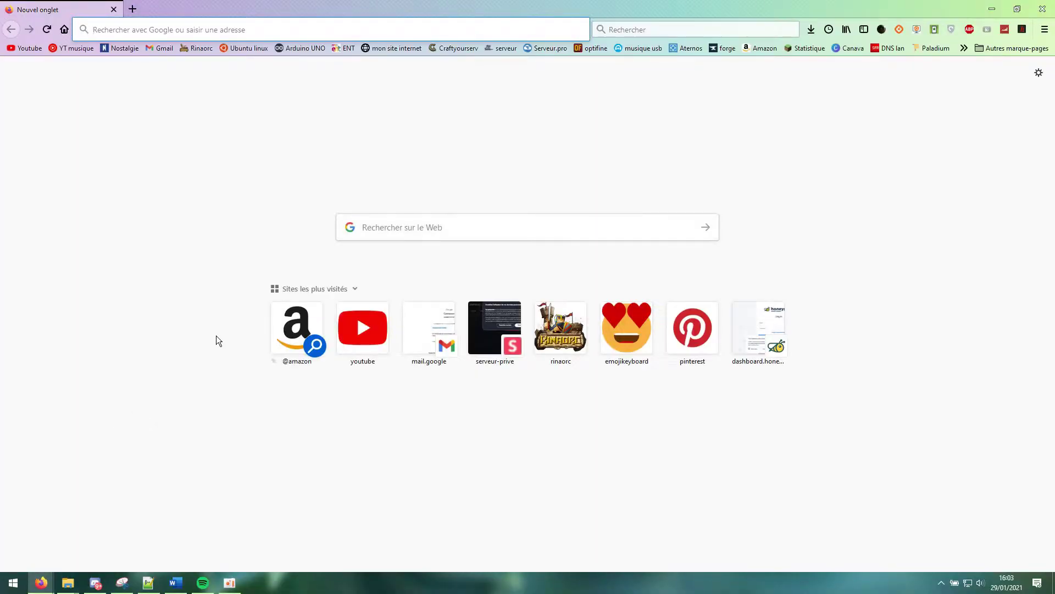
click(1043, 9)
Start Firefox a second time from the application list and close the window again
key(super)
scroll(90, 310, down, 4)
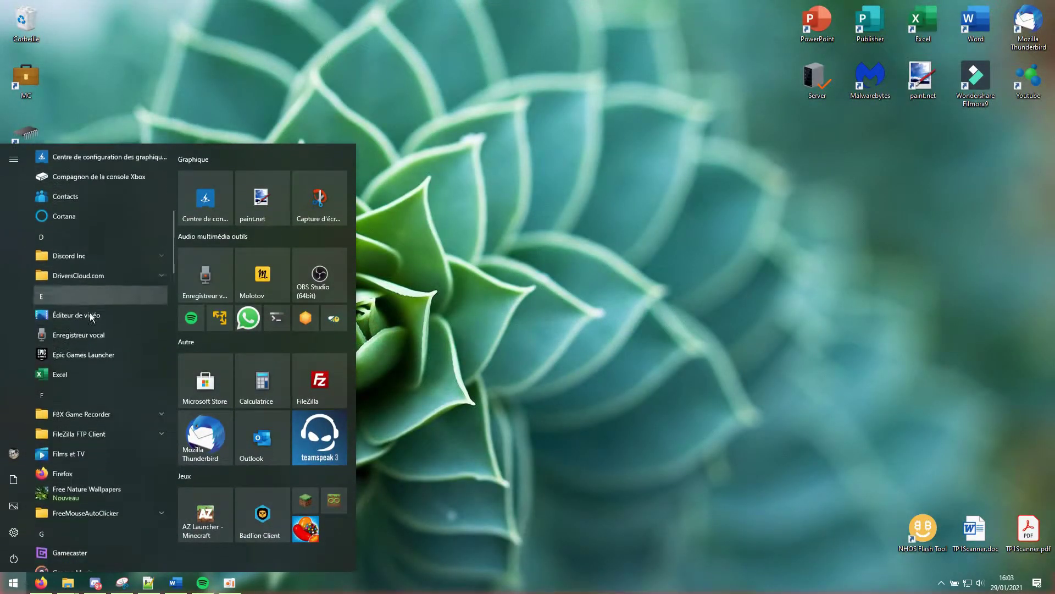
click(77, 441)
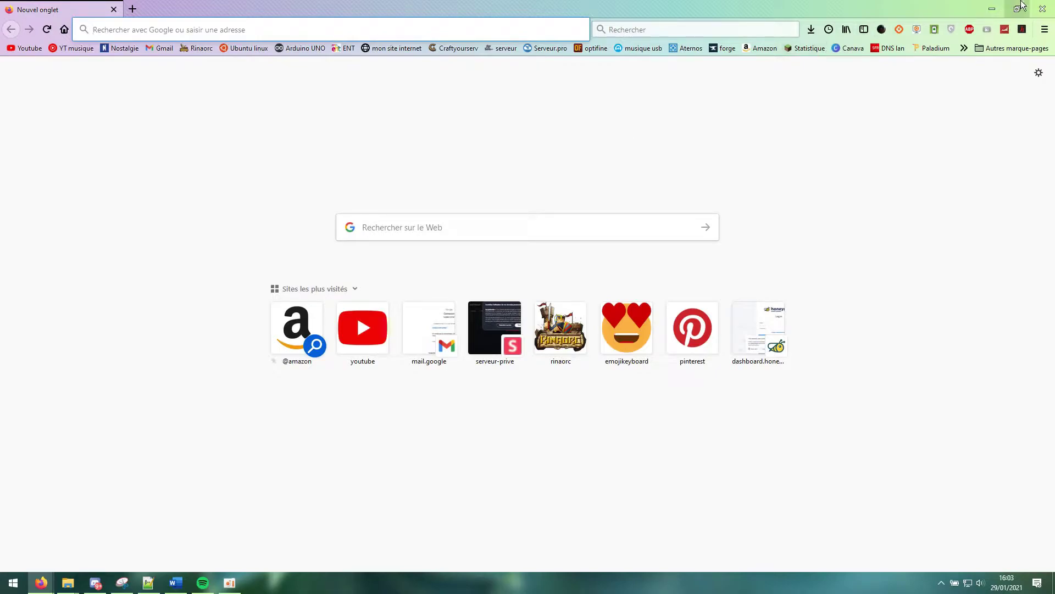
click(1042, 9)
key(super)
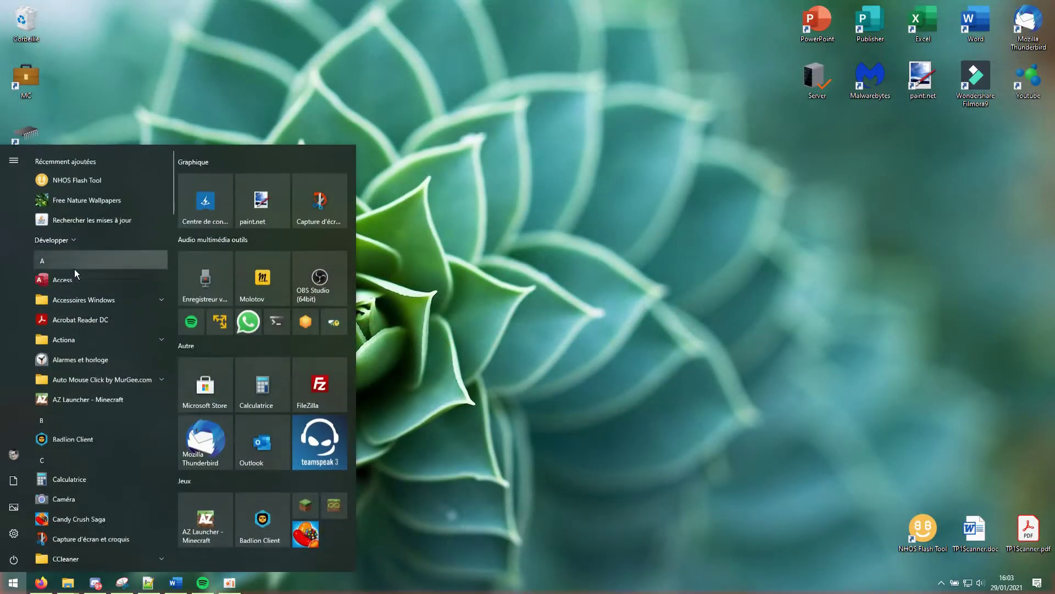
click(522, 332)
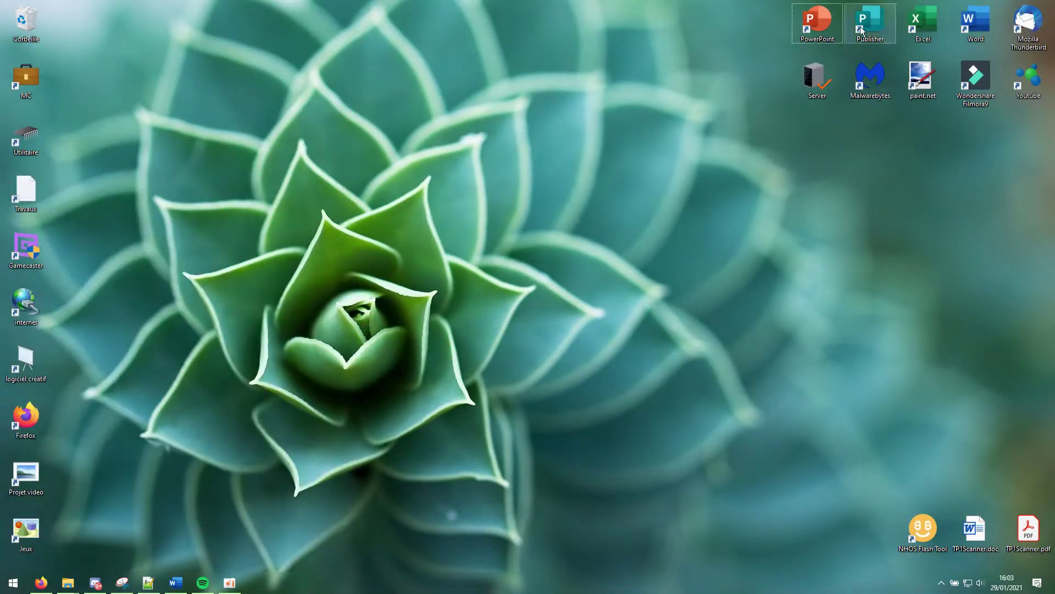
click(878, 28)
click(520, 394)
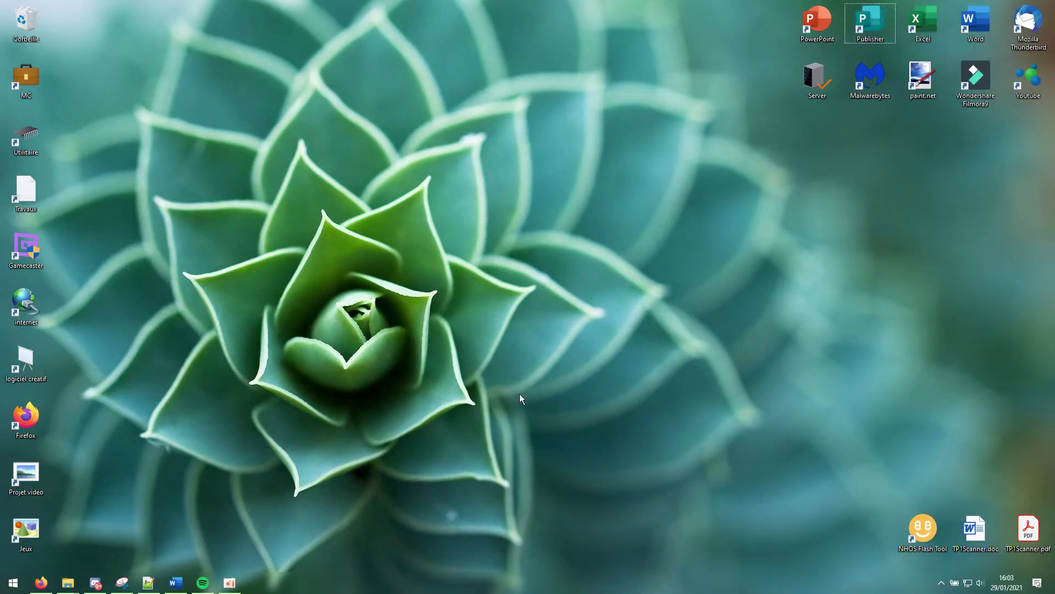
click(921, 525)
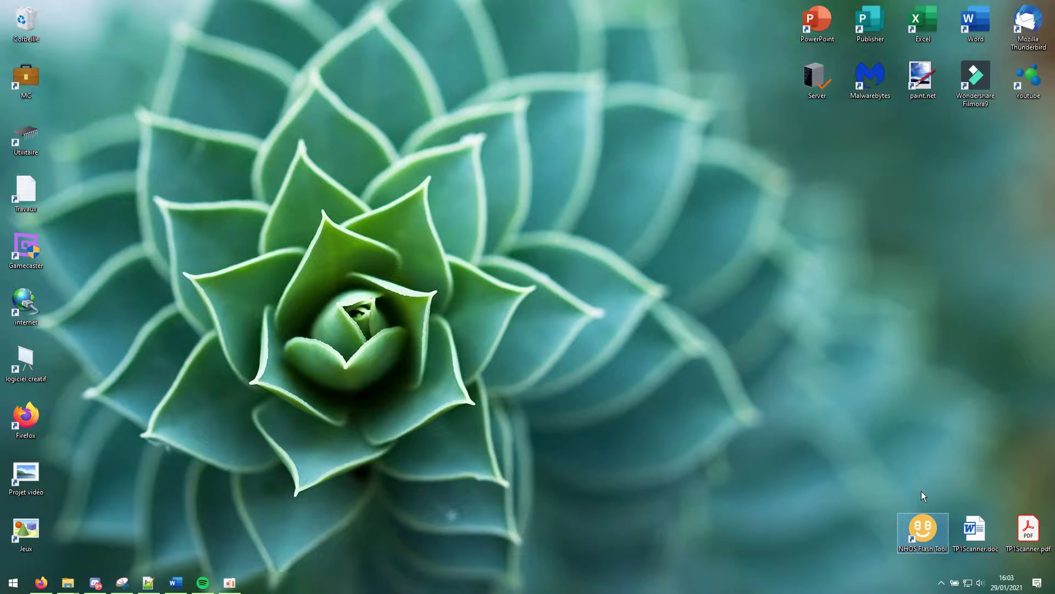
click(599, 374)
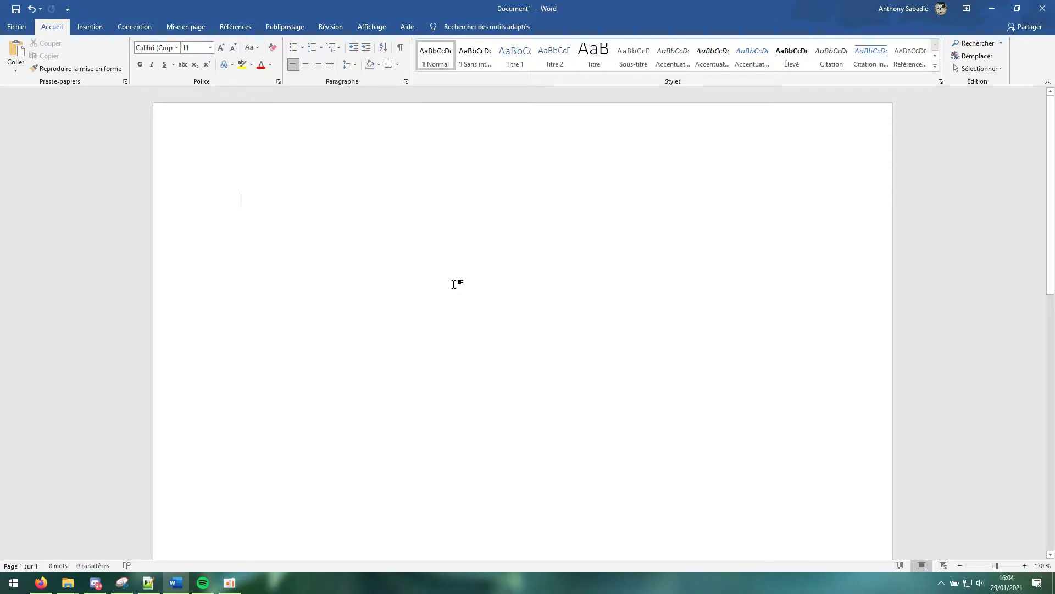
Alternate between the empty Word document and the Rinaorc page in Firefox, ending on Firefox
key(alt+Tab)
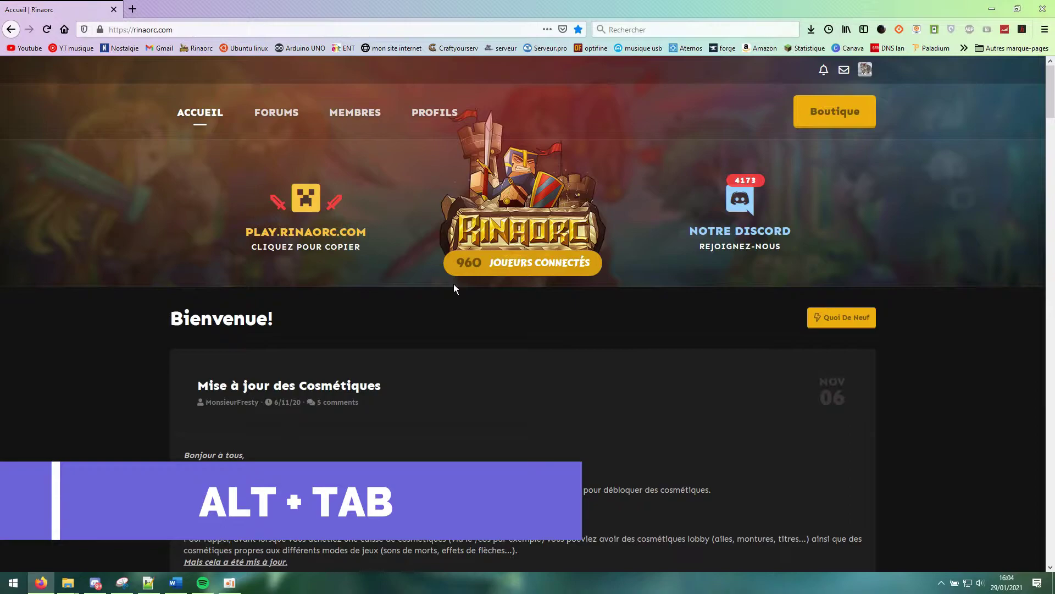
scroll(457, 302, down, 8)
key(alt+Tab)
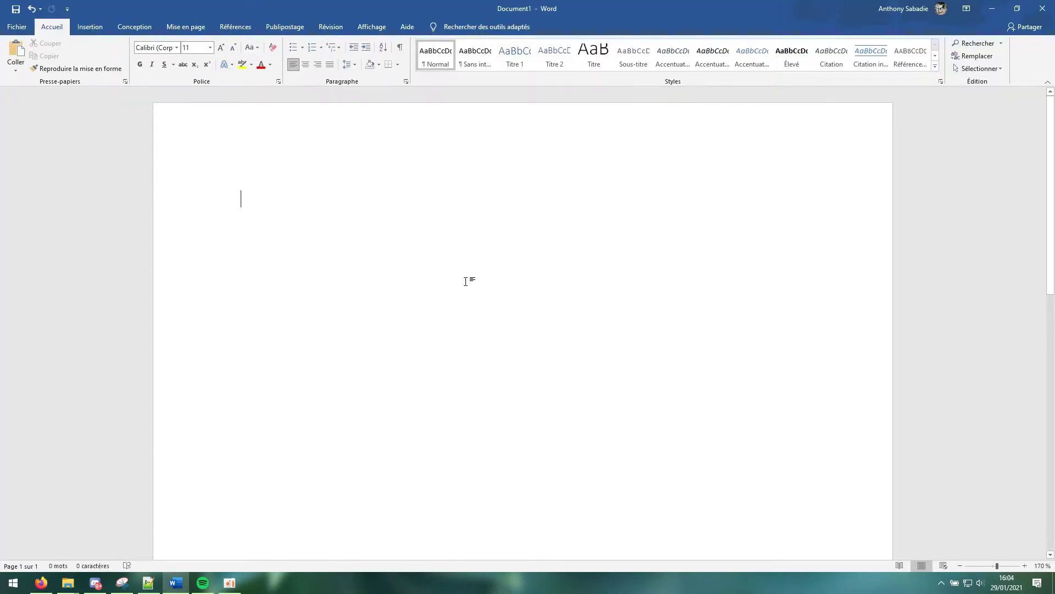
key(alt+Tab)
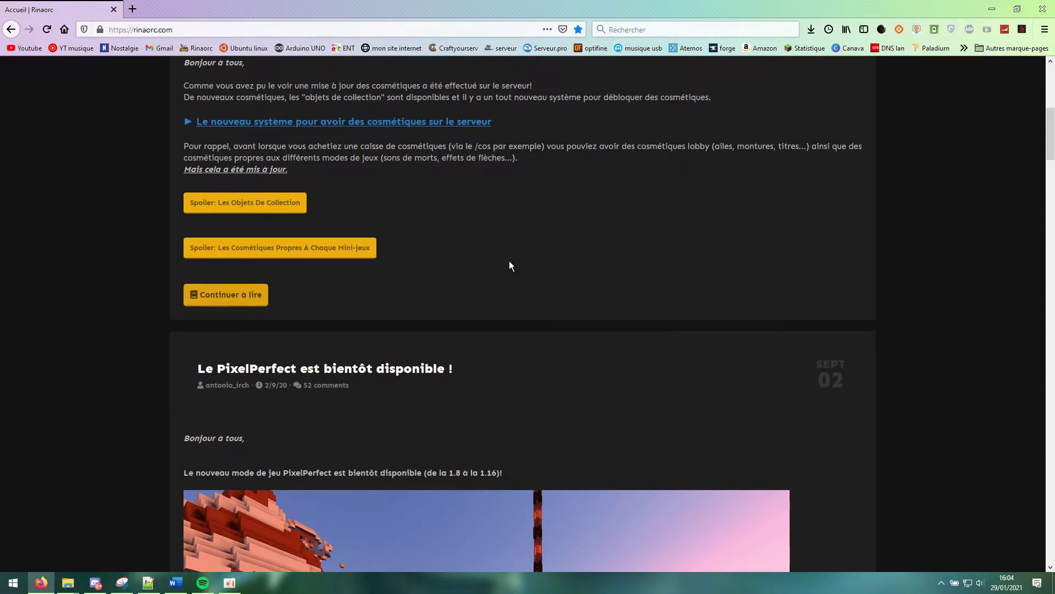
Open the window switcher and cycle through all open windows, stopping on les raccourcies.txt
key(alt+Tab)
key(Tab)
key(Tab)
key(Tab)
key(Tab)
key(Tab)
key(Tab)
key(Tab)
key(Tab)
key(Tab)
key(Tab)
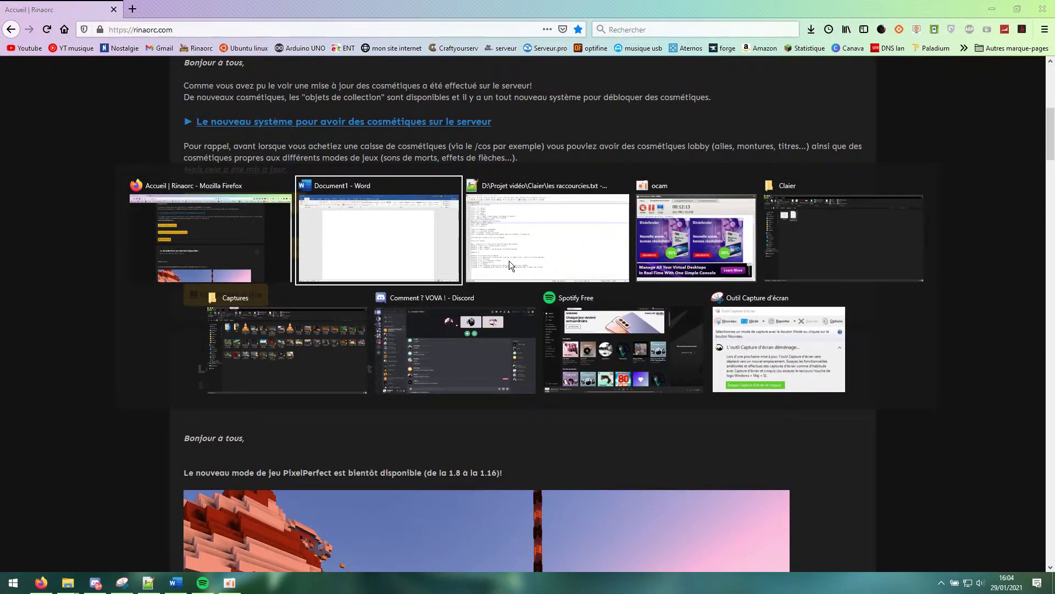
key(Tab)
key(Tab)
key(Tab)
key(Tab)
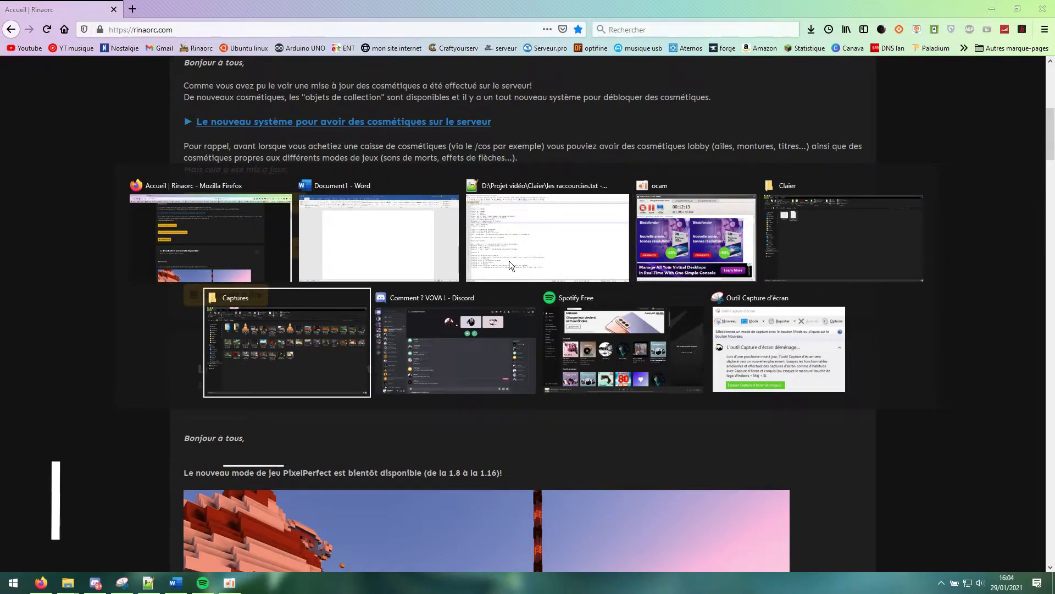
key(Tab)
key(Tab)
key(Tab)
key(Tab)
key(Tab)
key(Tab)
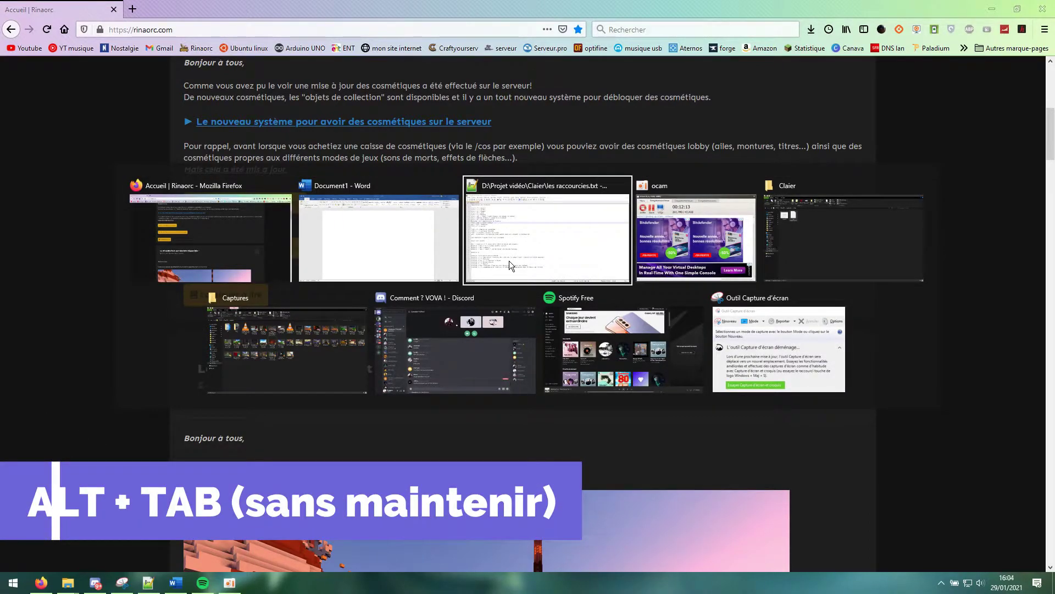
Bring up the window switcher again, cycle through the open windows and pick the Word document
key(alt+Tab)
key(Tab)
key(Tab)
key(Tab)
key(Tab)
key(Tab)
key(Tab)
key(Tab)
key(Tab)
key(Tab)
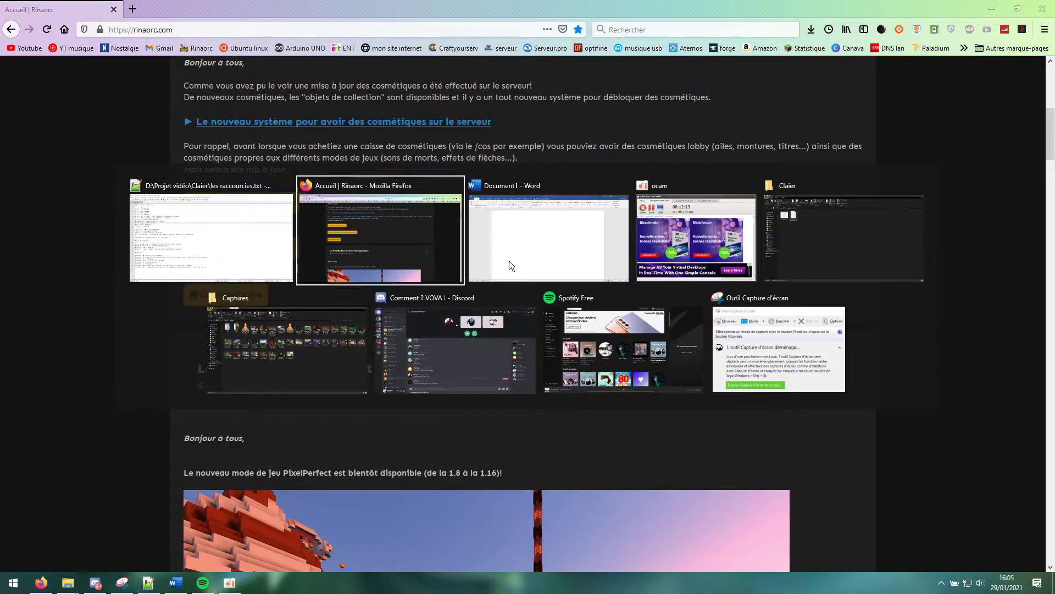
click(509, 261)
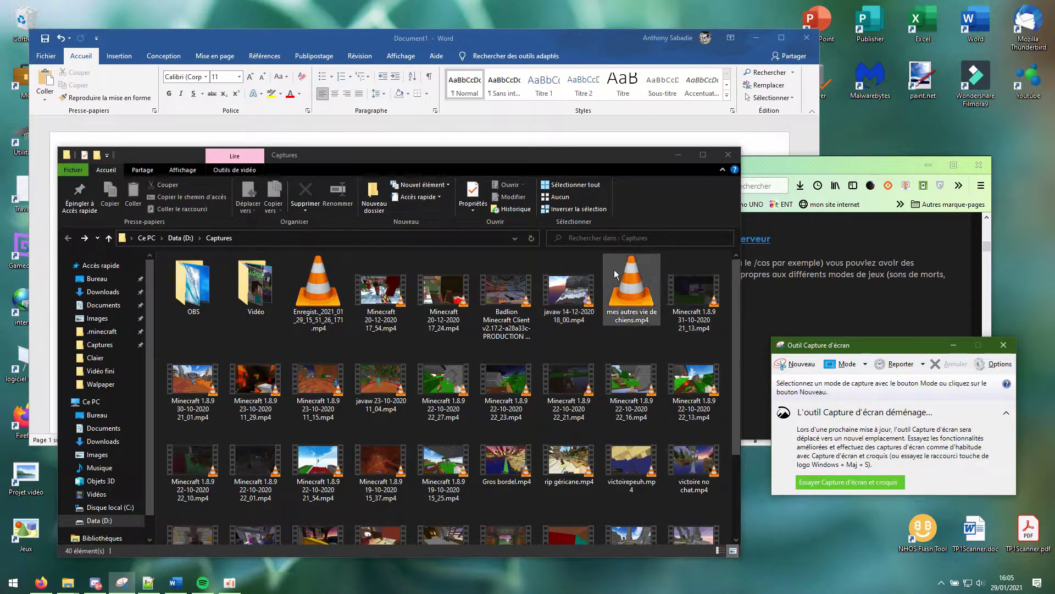
Use Task View to bring the Rinaorc Firefox window to the front and switch between open windows
scroll(341, 390, down, 2)
scroll(342, 390, up, 2)
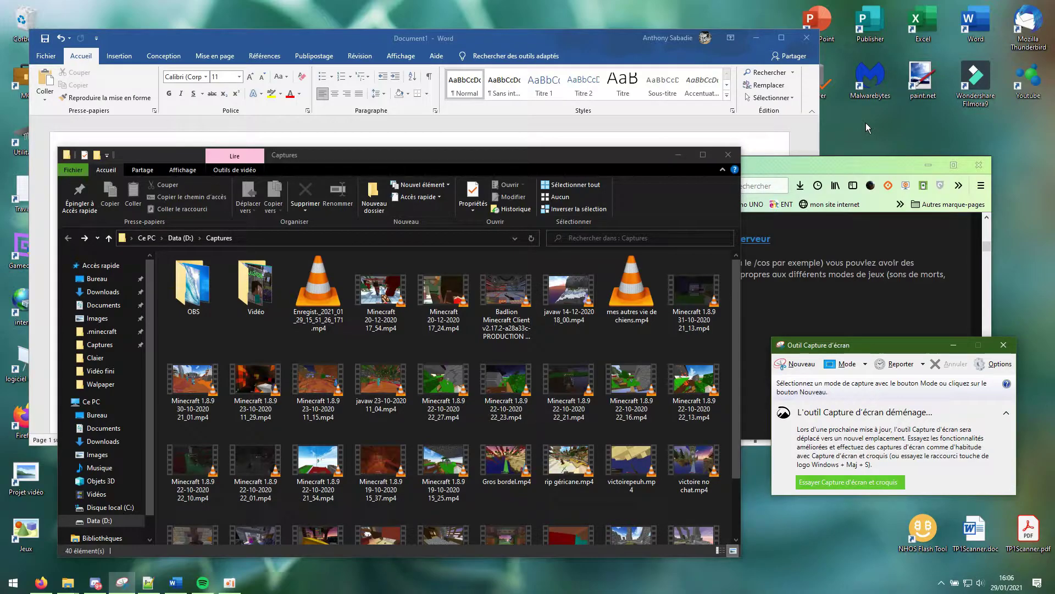
key(super+Tab)
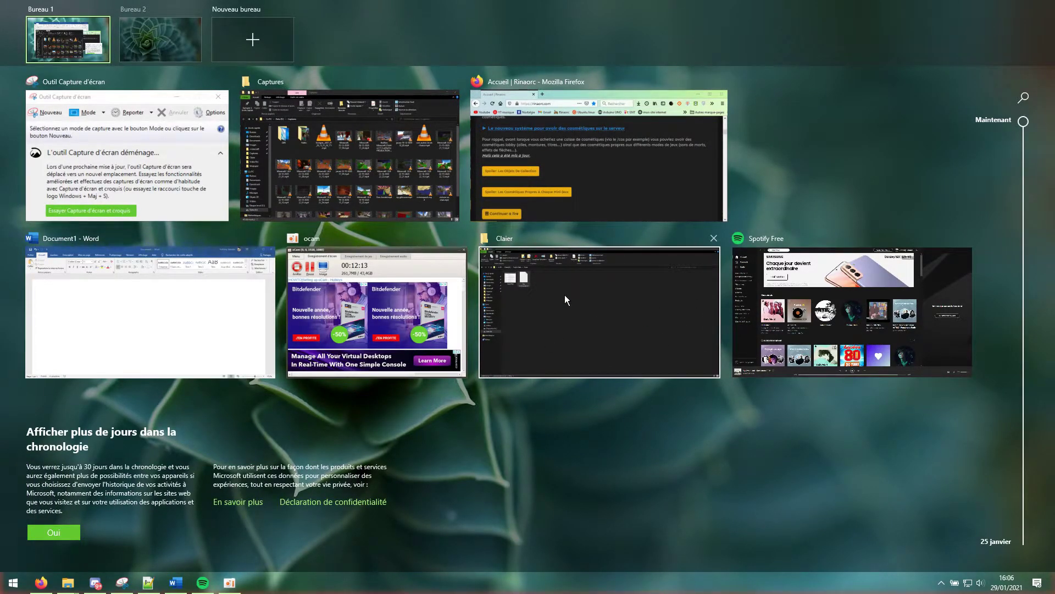
key(super+Tab)
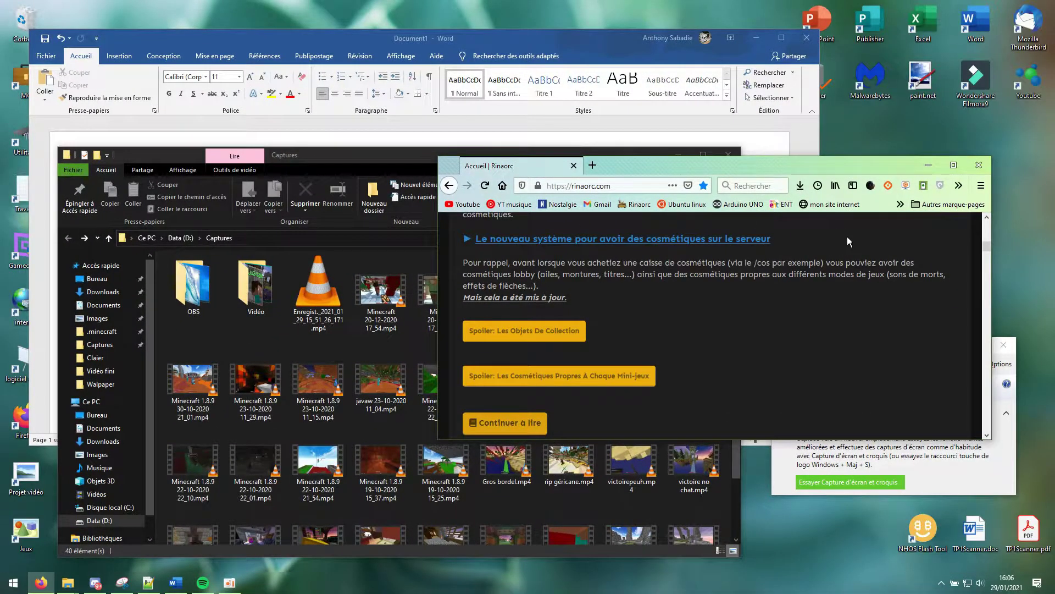
key(super+Tab)
click(479, 147)
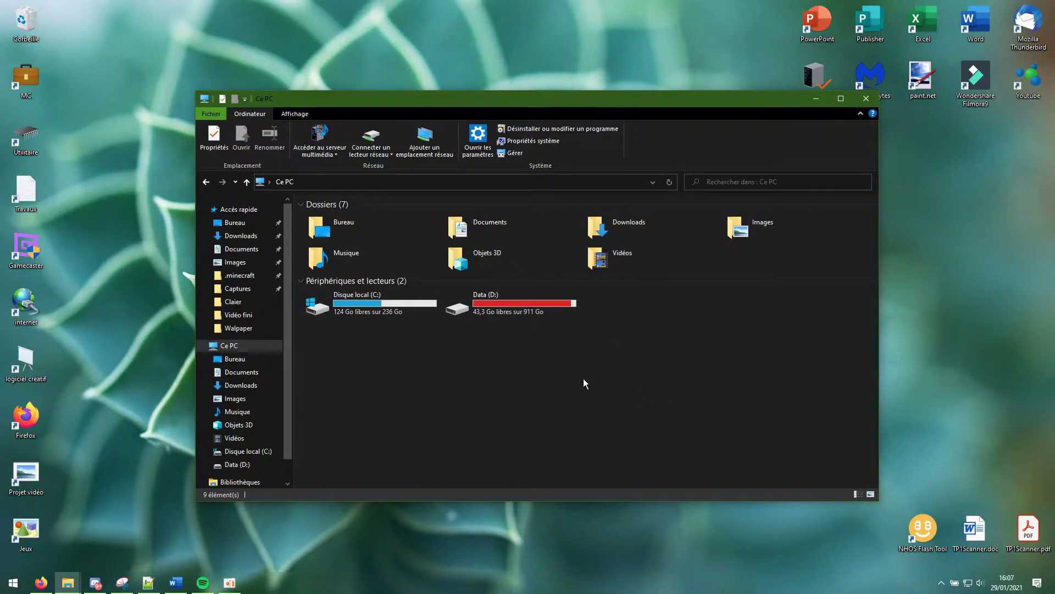
Refresh the Ce PC folder view in File Explorer and minimize the window
click(41, 582)
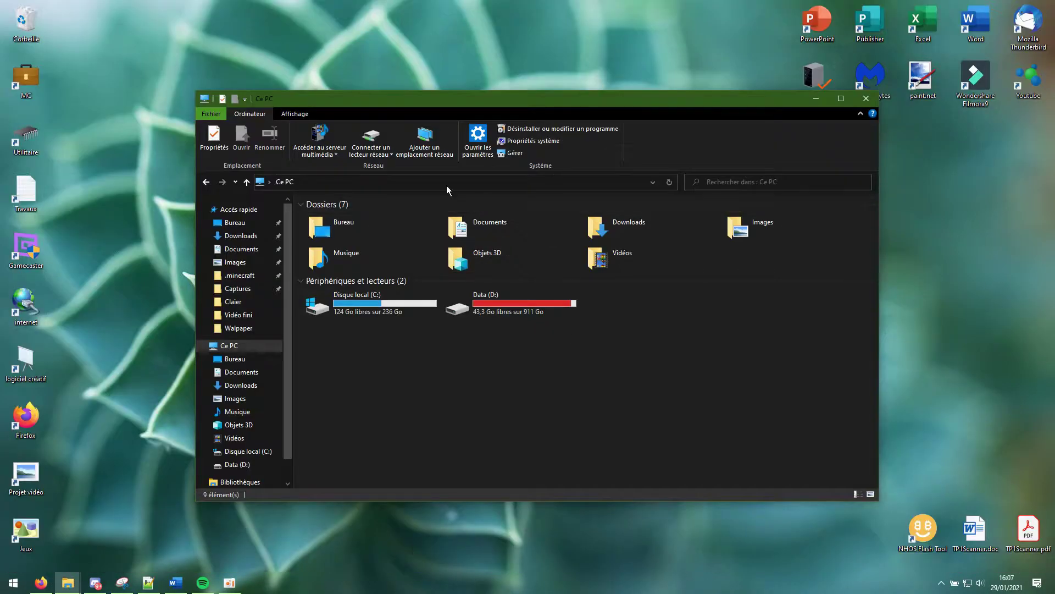
mouse_move(465, 102)
mouse_down()
mouse_move(417, 143)
mouse_move(483, 113)
mouse_move(466, 108)
mouse_up()
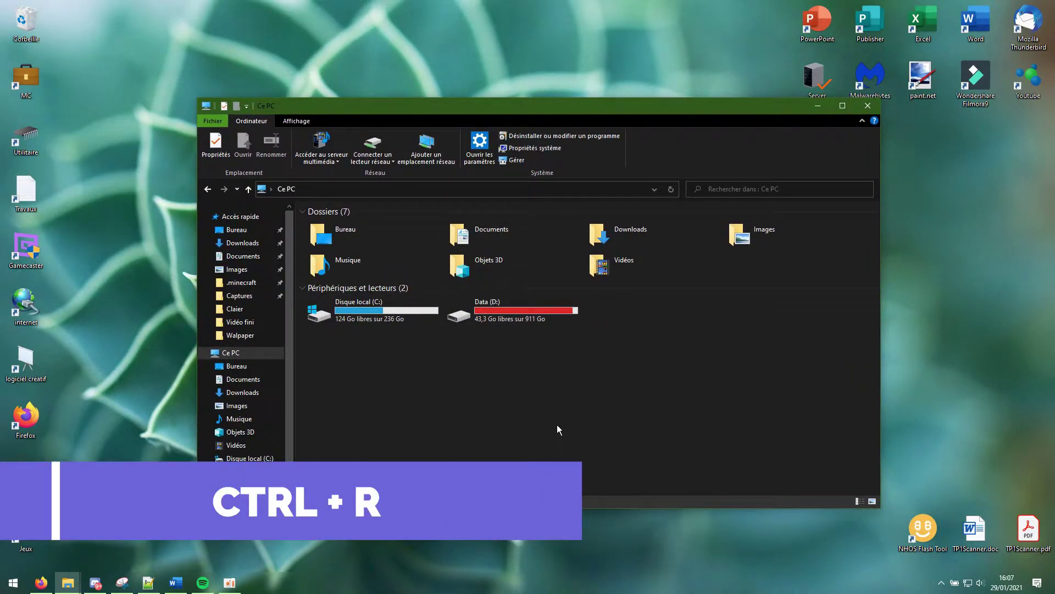
right_click(583, 386)
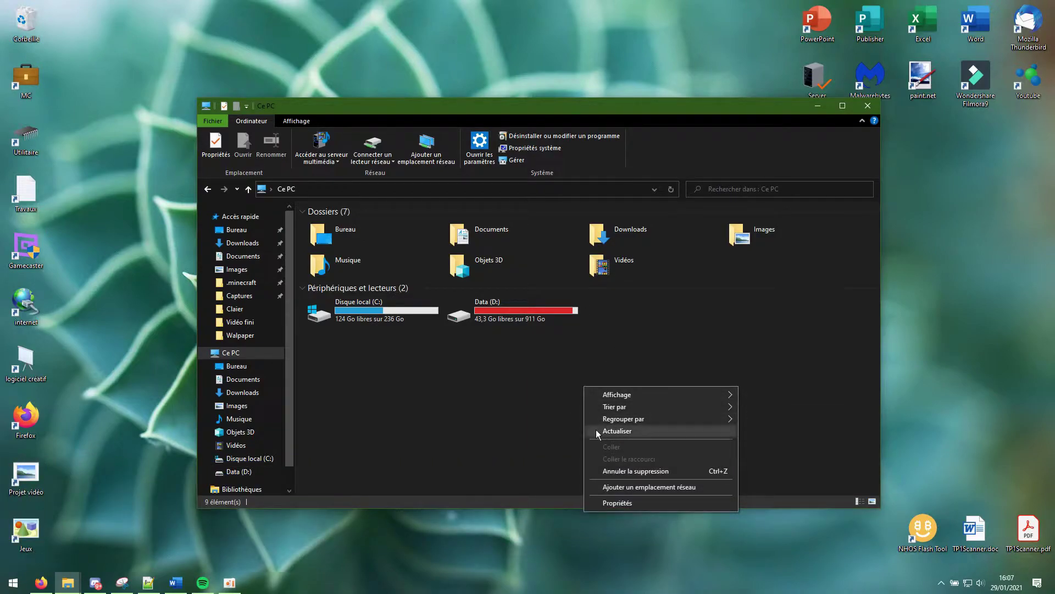
click(605, 432)
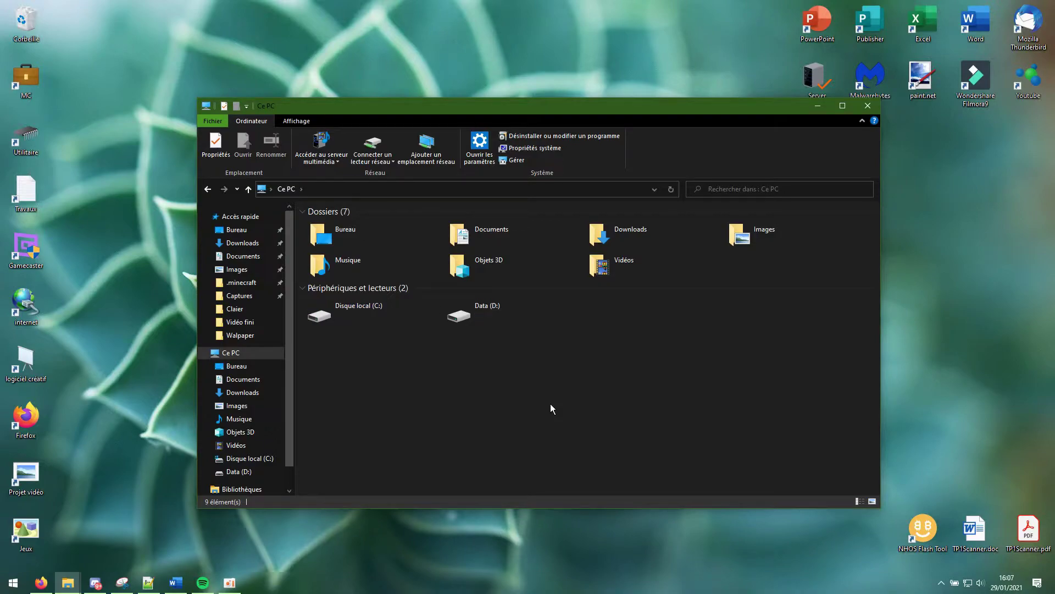
click(817, 106)
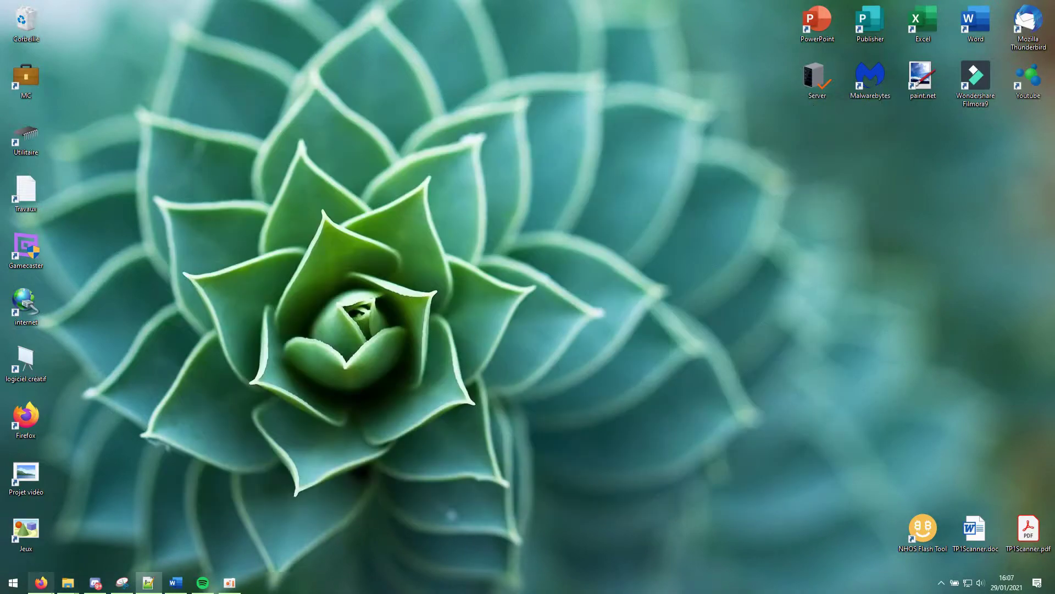
Switch to Firefox, delete the Rinaorc page's body in the developer tools, and reload the page to restore it
click(41, 583)
scroll(418, 285, up, 8)
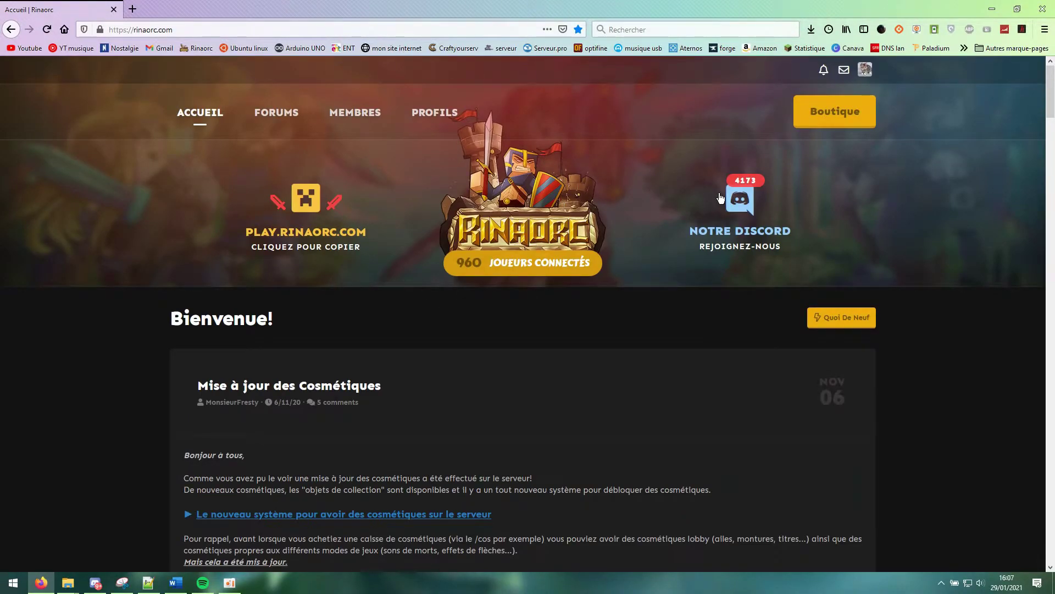
key(F12)
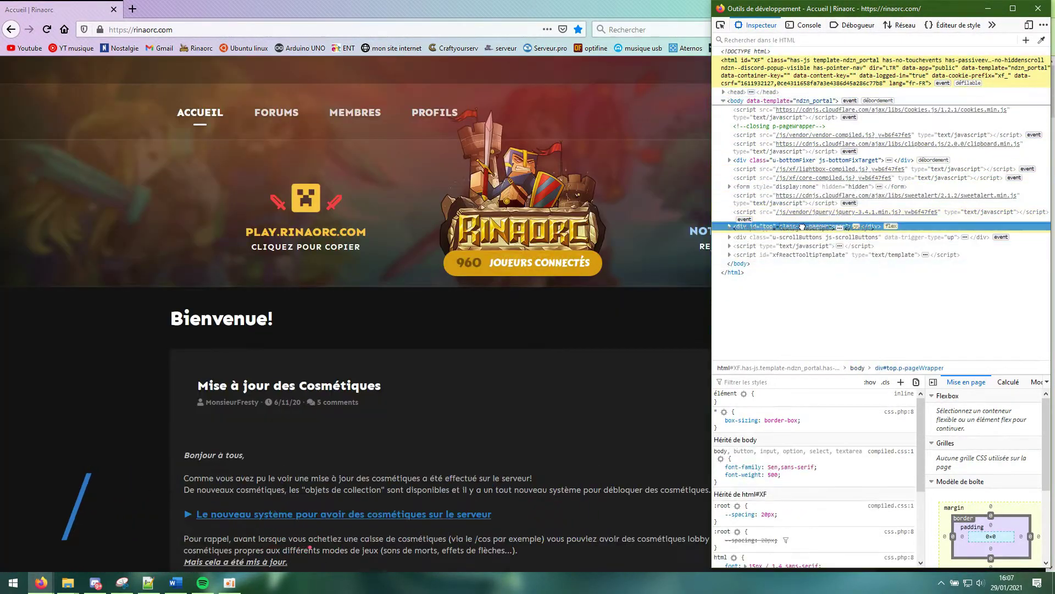
right_click(844, 196)
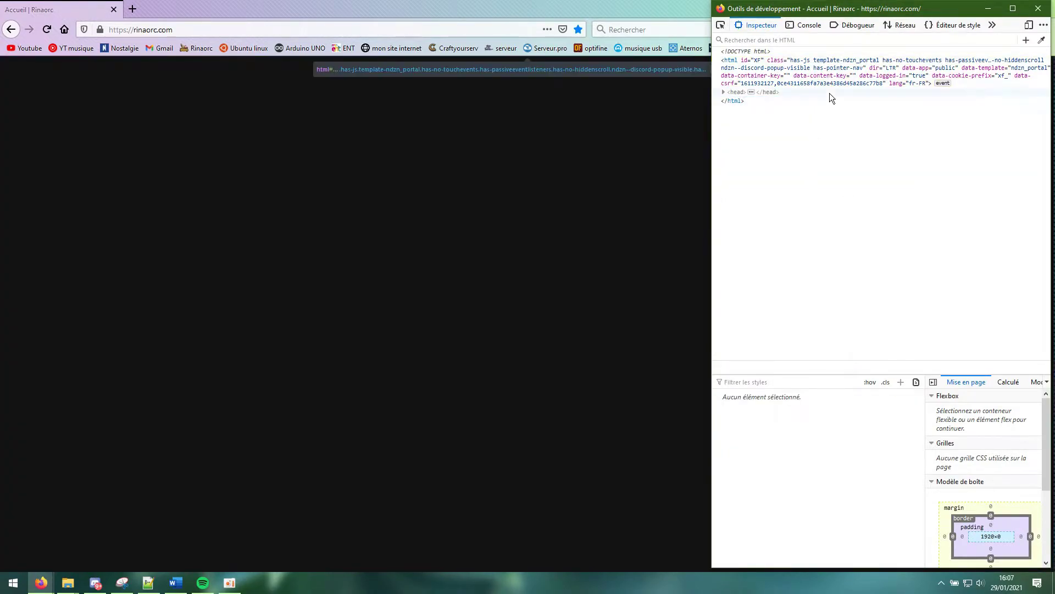
click(827, 79)
click(1038, 8)
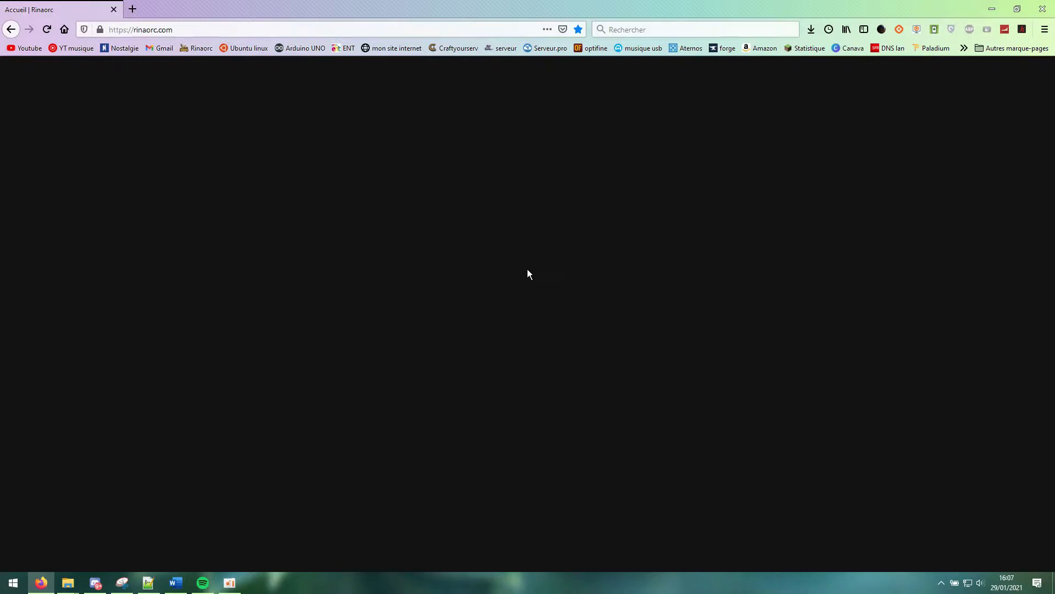
key(F5)
scroll(556, 230, down, 3)
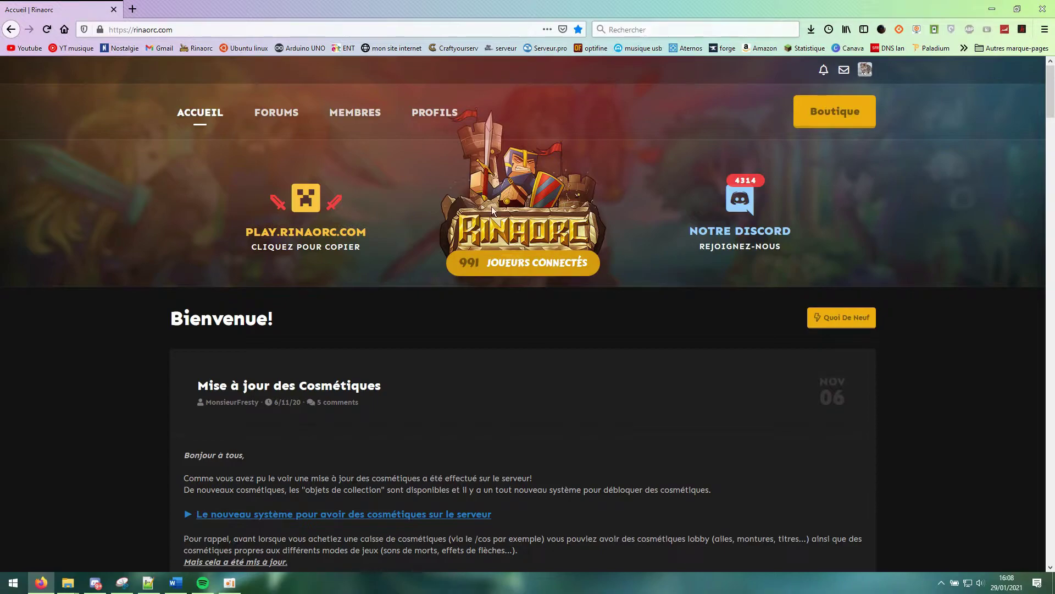
click(80, 573)
mouse_move(725, 88)
mouse_down()
mouse_move(651, 93)
mouse_move(717, 105)
mouse_up()
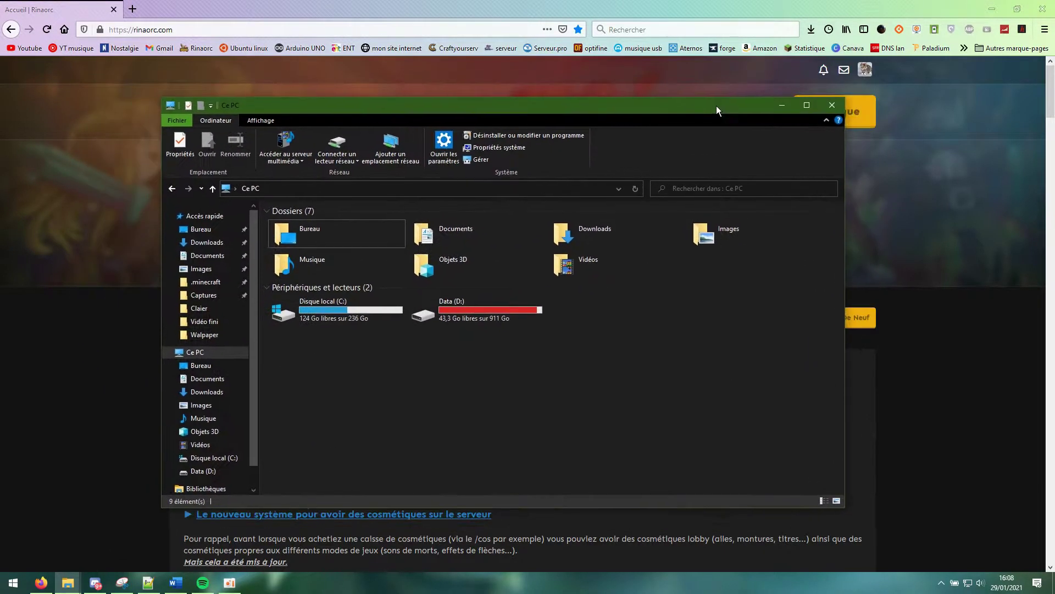
click(782, 104)
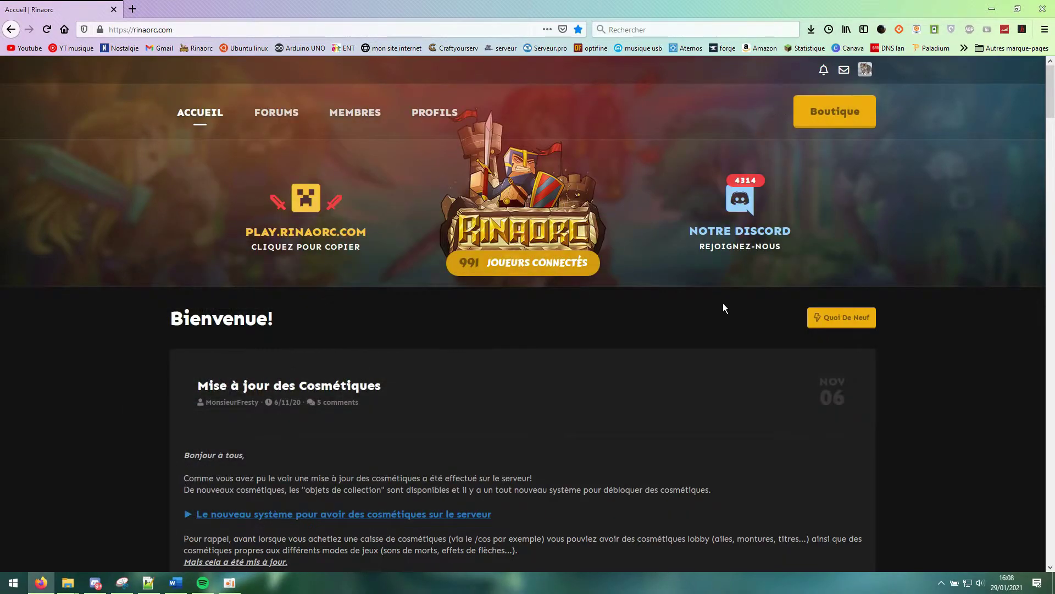
key(ctrl+e)
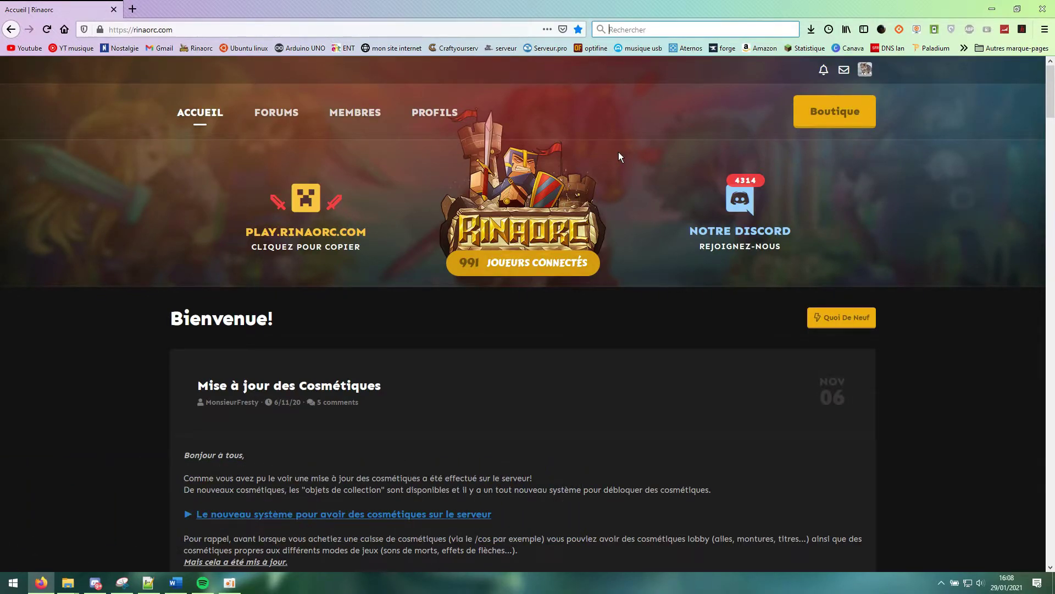
text(ddbfdb)
key(BackSpace)
key(BackSpace)
key(BackSpace)
key(BackSpace)
key(BackSpace)
key(BackSpace)
text(google)
key(Return)
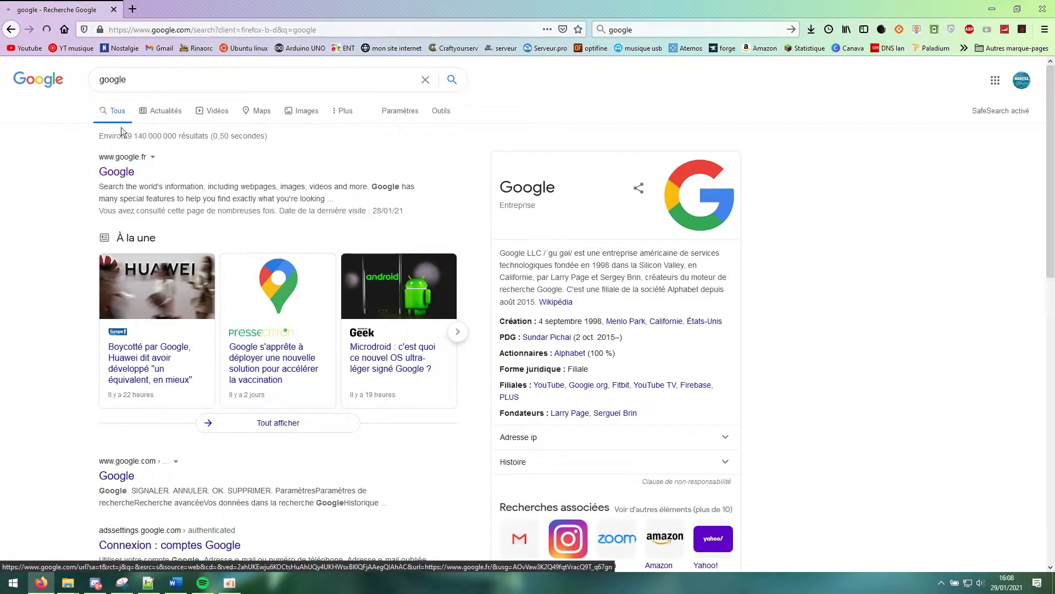
click(113, 179)
Open the Ce PC window in File Explorer, activate its search field and minimize the window
key(super+e)
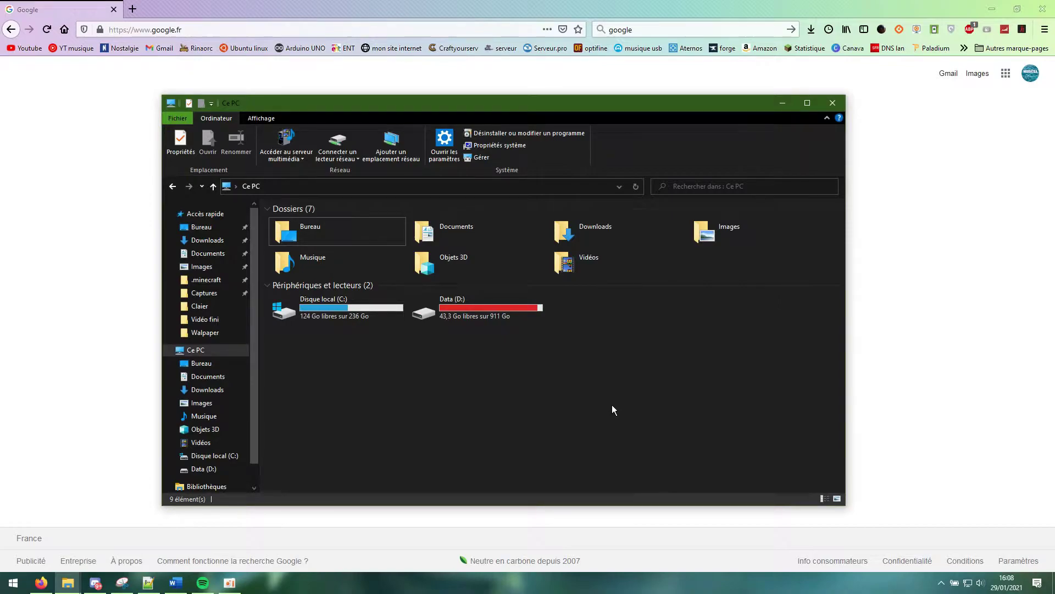
key(ctrl+f)
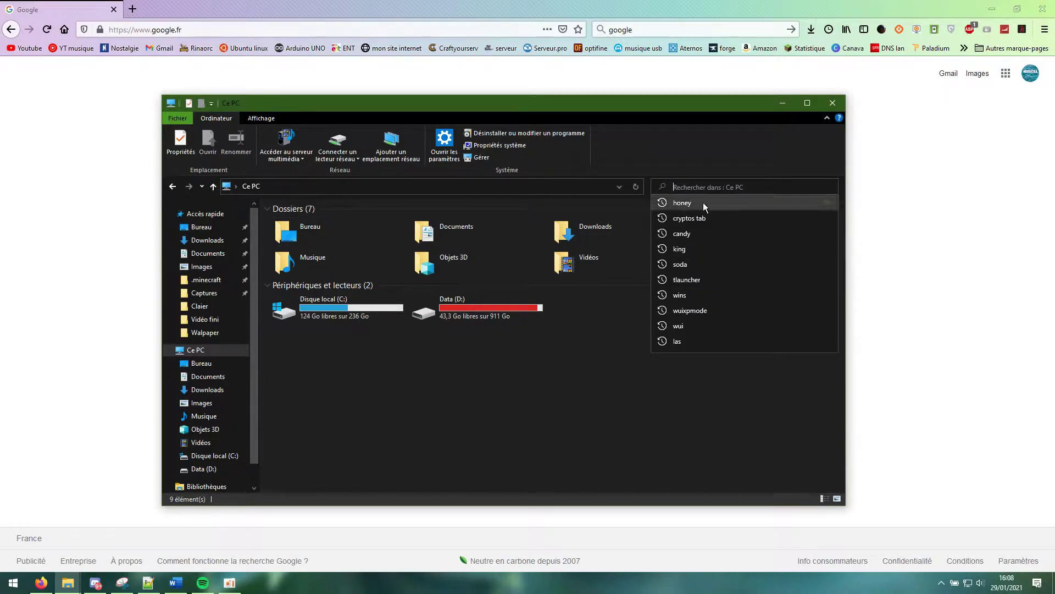
click(782, 103)
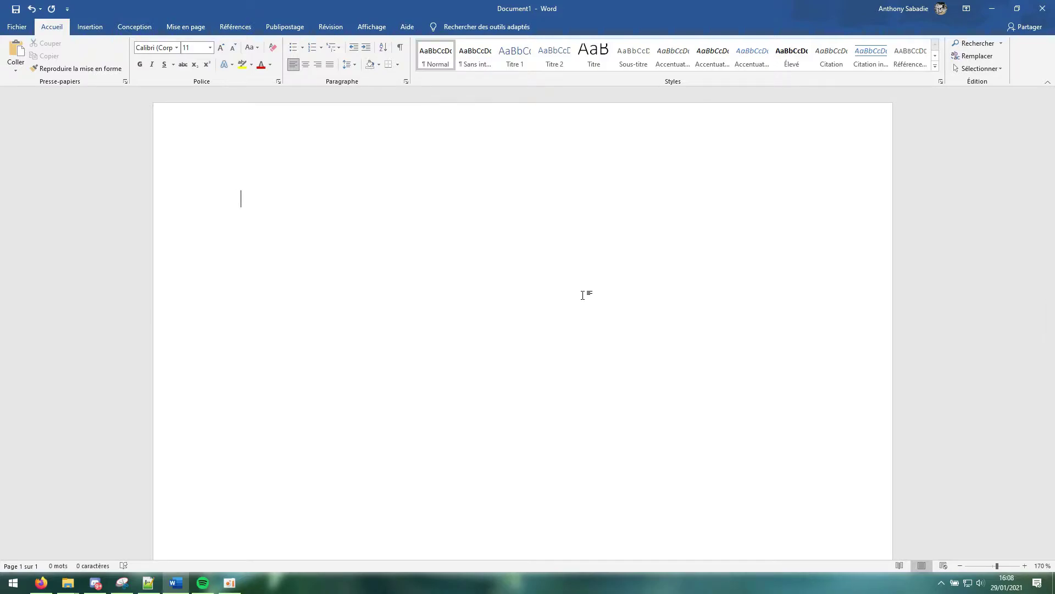
Write "Notes vos devoirs" in the empty Word document and create a new document containing "Nous"
text(Notes vos devoirs)
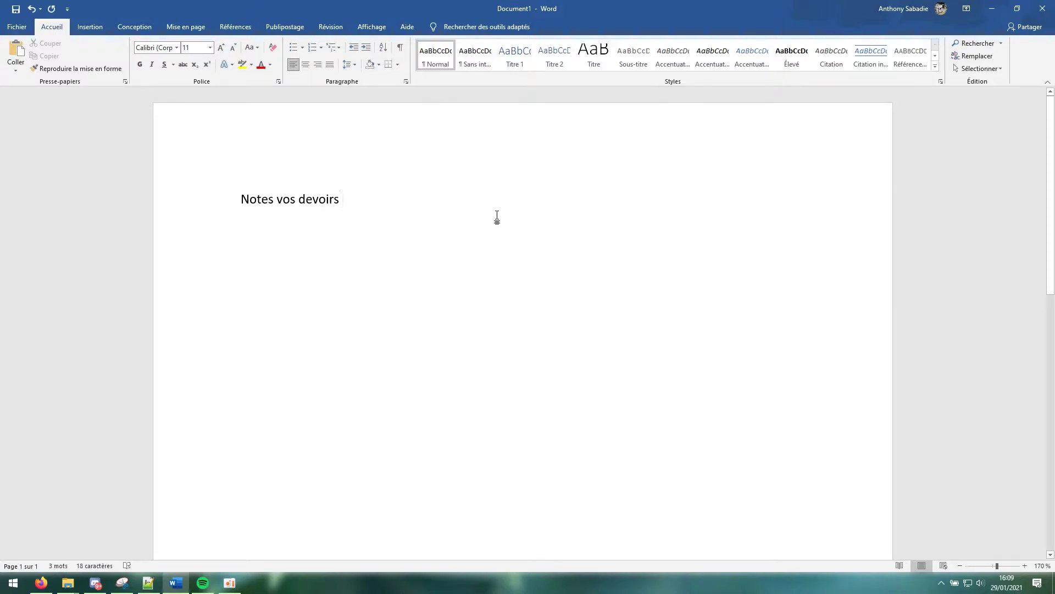
key(ctrl+n)
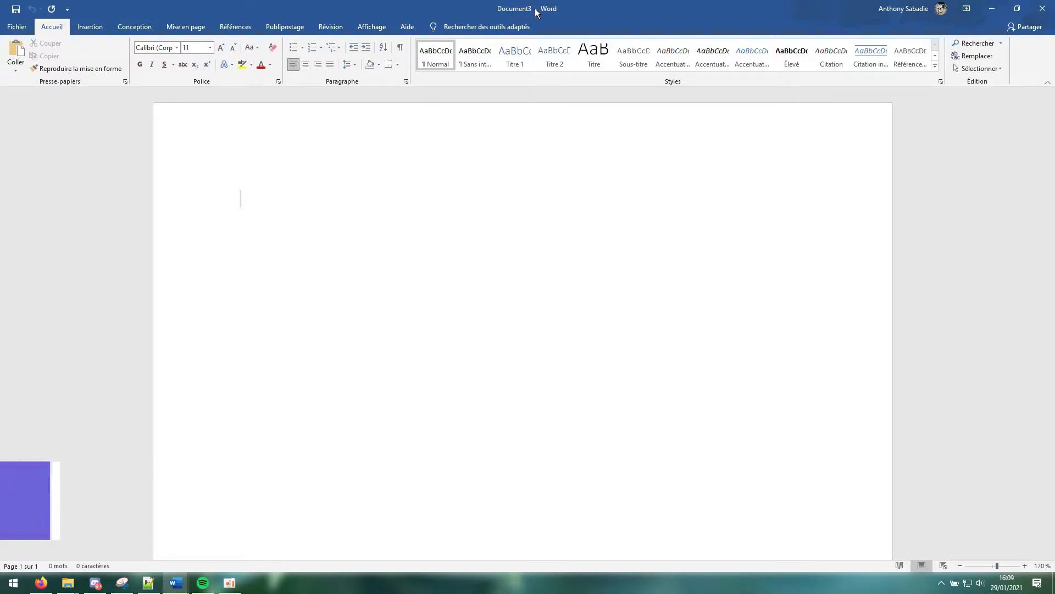
text(Nous)
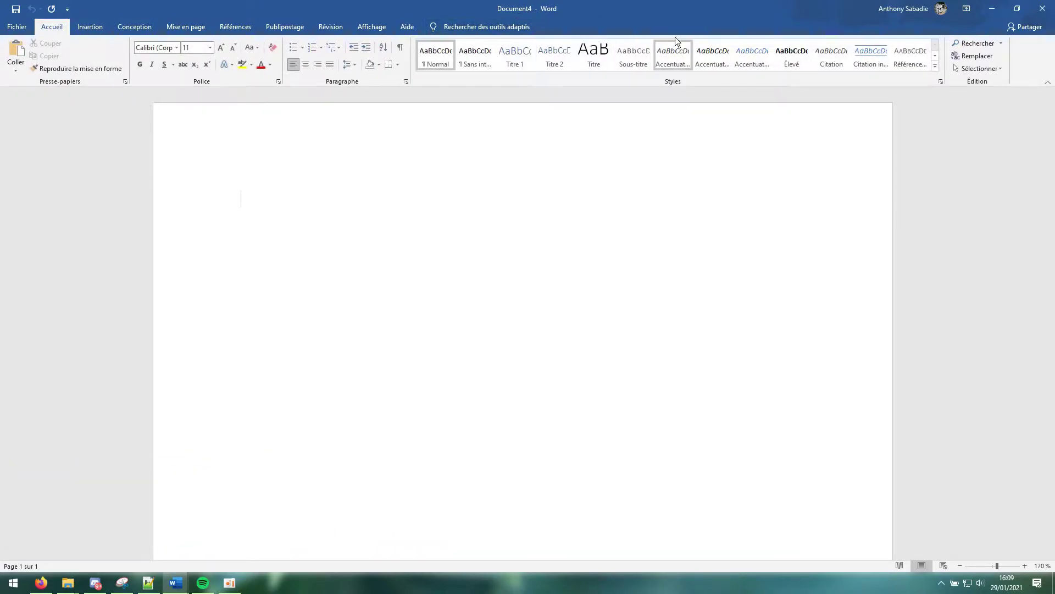
Create another blank Word document and close the document containing "Nous" without saving it
key(ctrl+n)
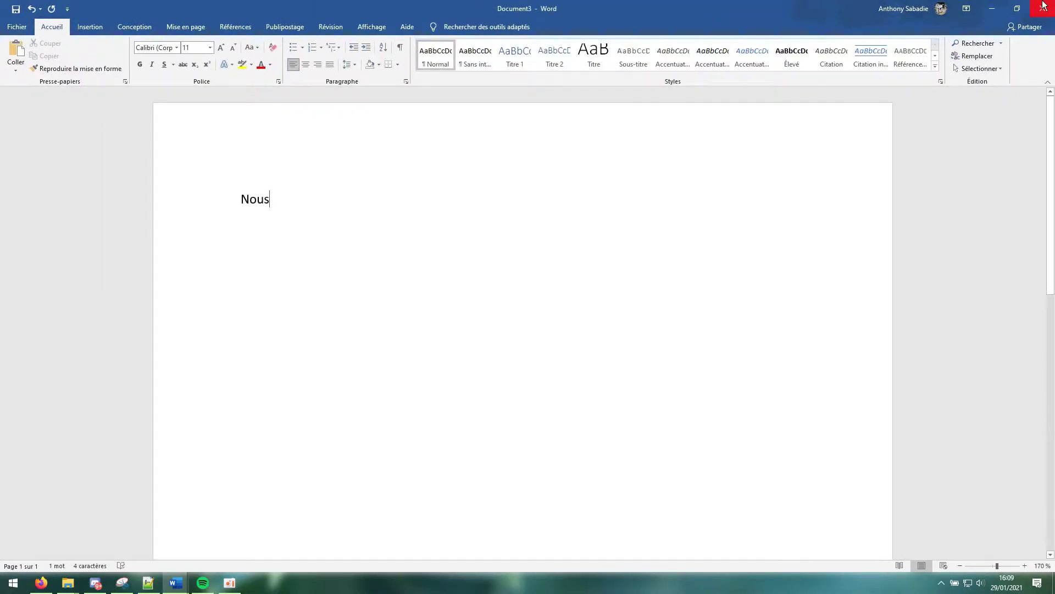
click(1042, 8)
click(569, 354)
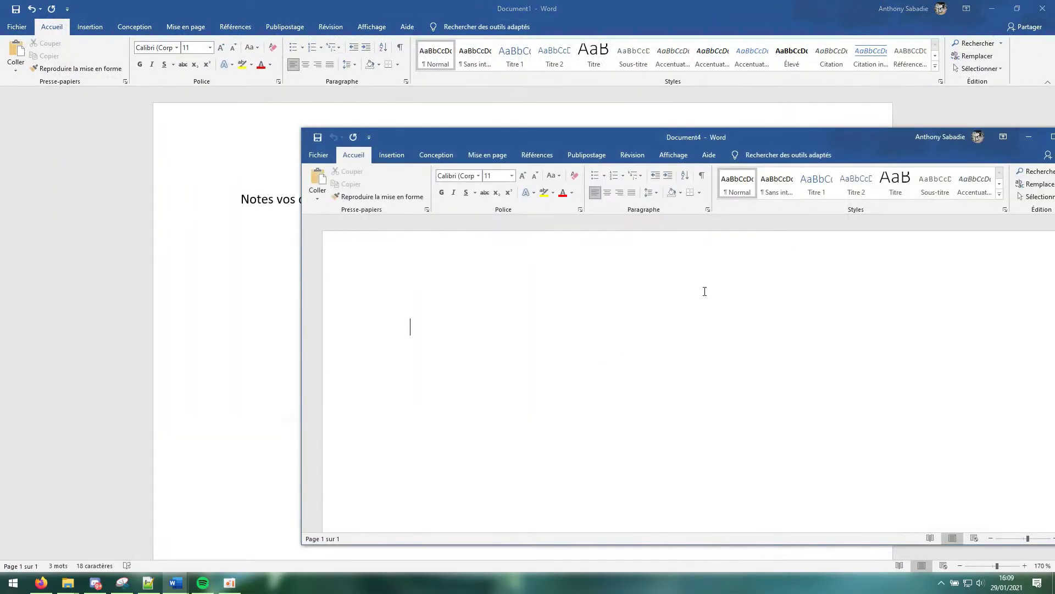
Switch to Firefox, open a second browser window and move it away from the first one
click(42, 583)
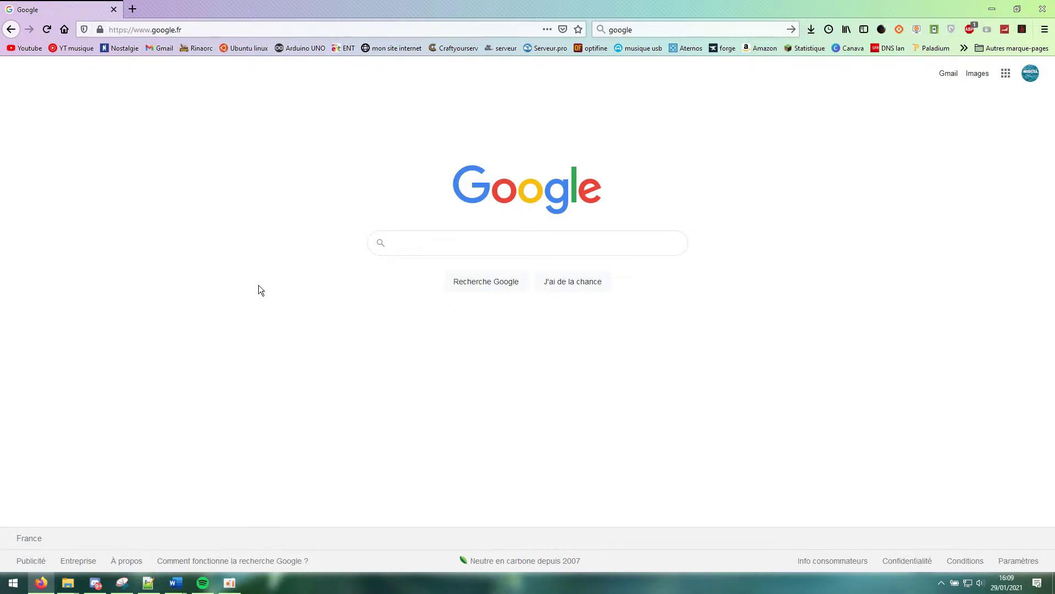
key(ctrl+n)
drag(330, 8, 444, 218)
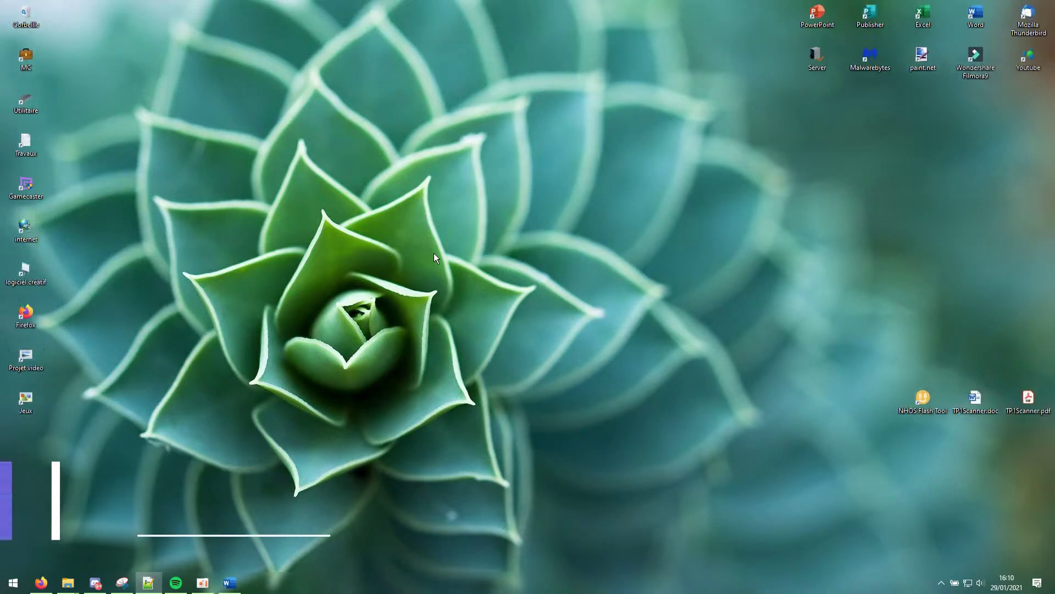
Enlarge the desktop icons to their largest size and shrink them back to a medium size
ctrl+scroll(434, 253, up, 5)
ctrl+scroll(434, 253, up, 5)
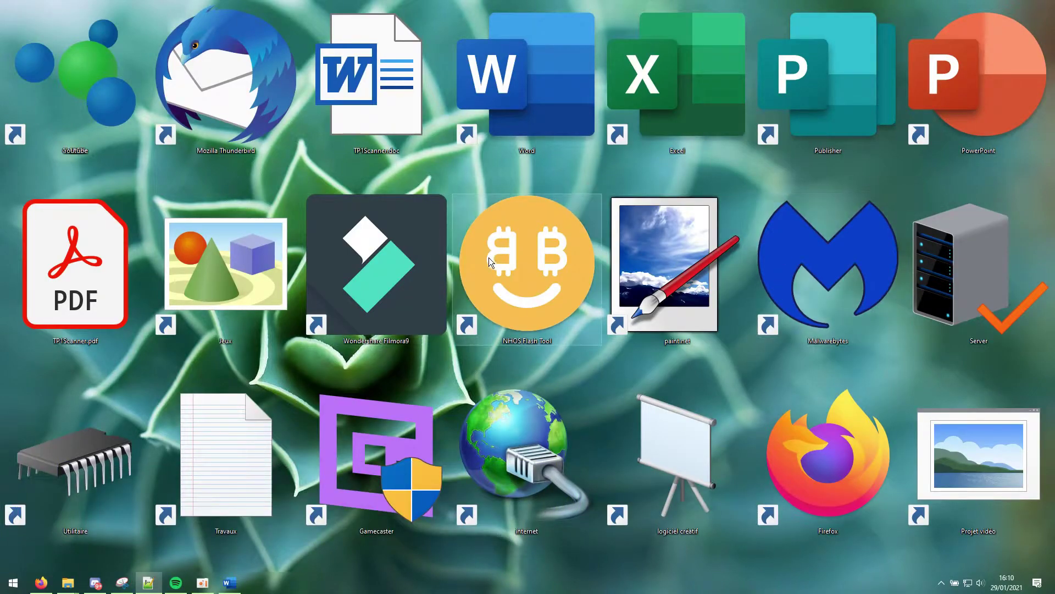
ctrl+scroll(781, 257, down, 8)
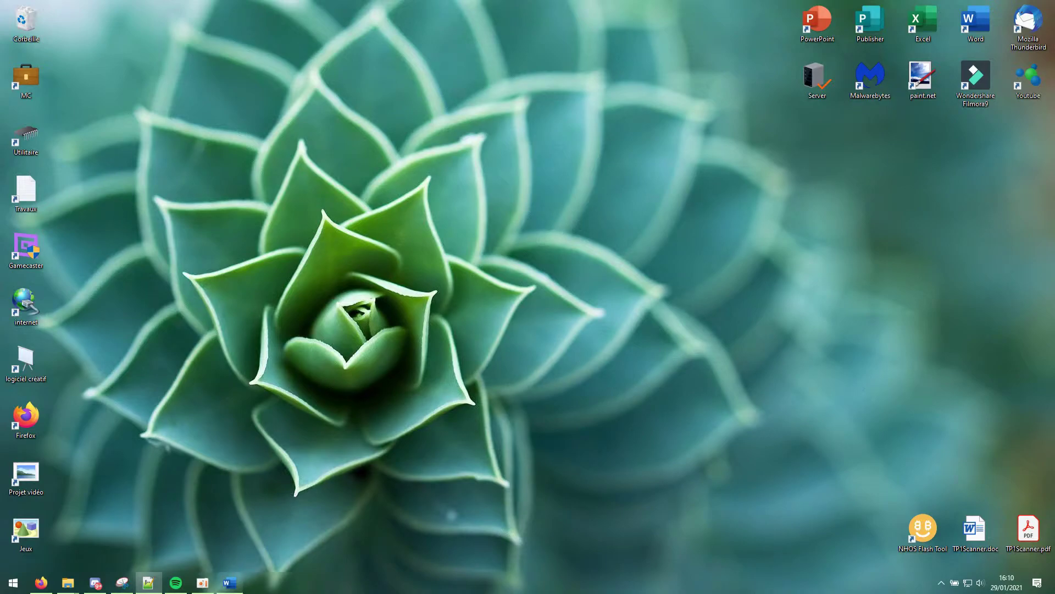
Switch to Word, create a blank document containing "NBenjhjehesj", and zoom the page in and back out
click(230, 583)
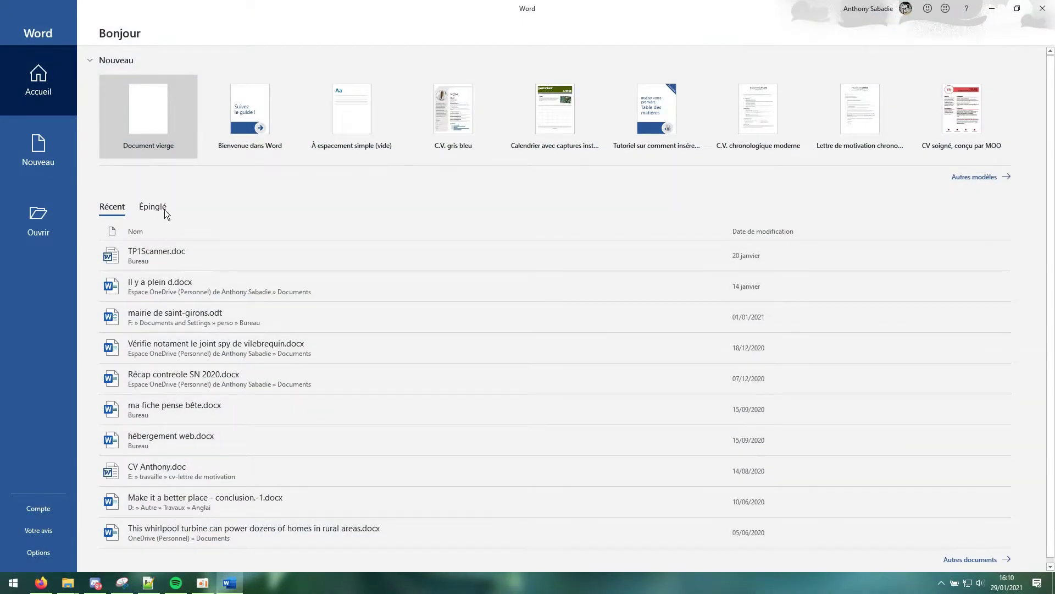
click(165, 139)
text(NBenjhjehesj)
scroll(346, 256, up, 8)
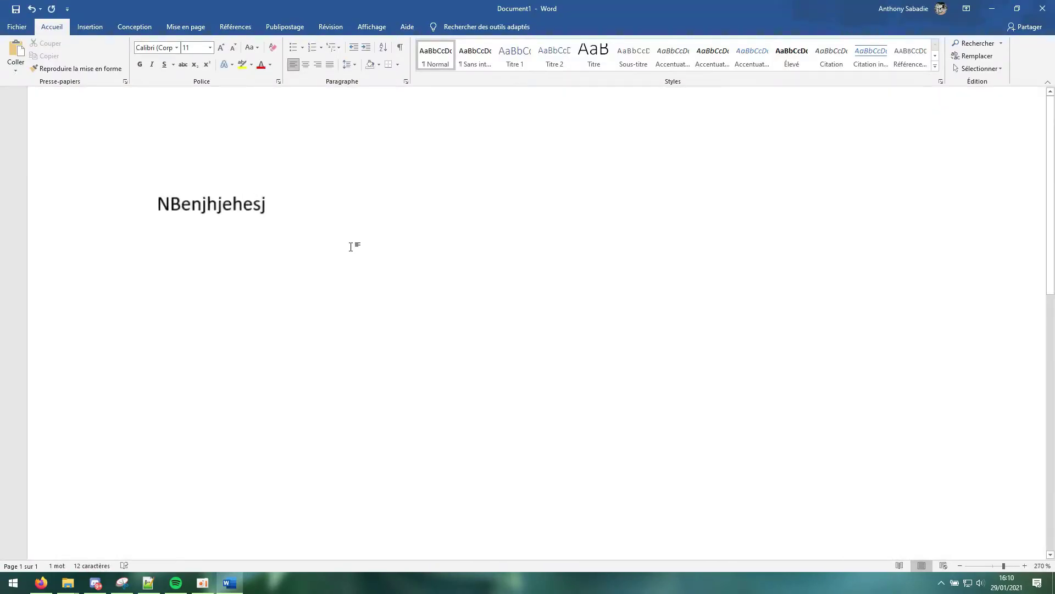
scroll(351, 247, up, 19)
scroll(354, 245, down, 20)
Switch to the YouTube page in Firefox and zoom it out to 30 % and in to 300 %
key(alt+Tab)
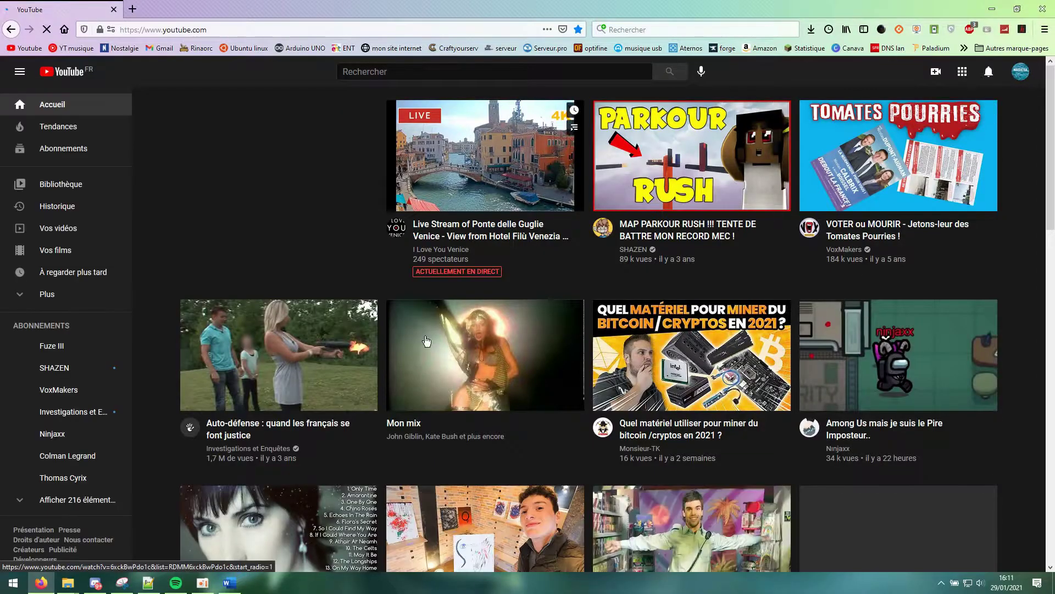
scroll(879, 332, down, 6)
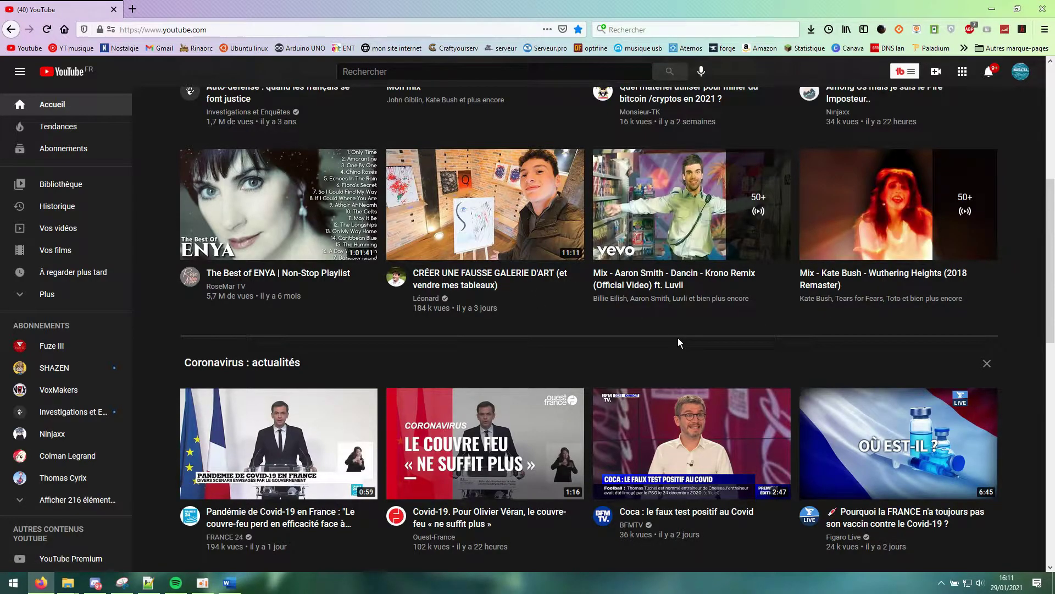
scroll(678, 338, down, 5)
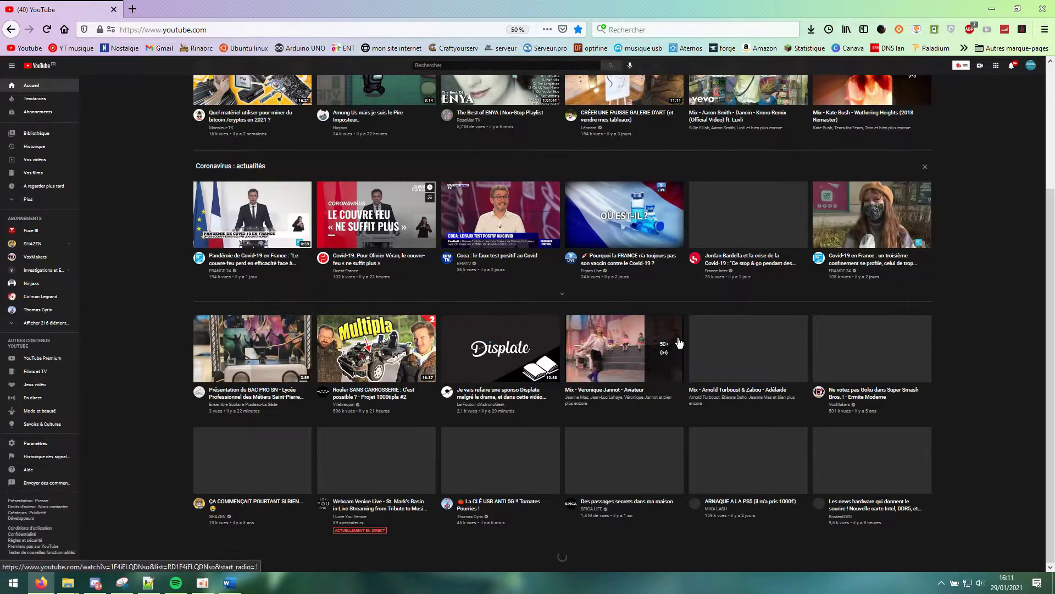
scroll(679, 342, down, 1)
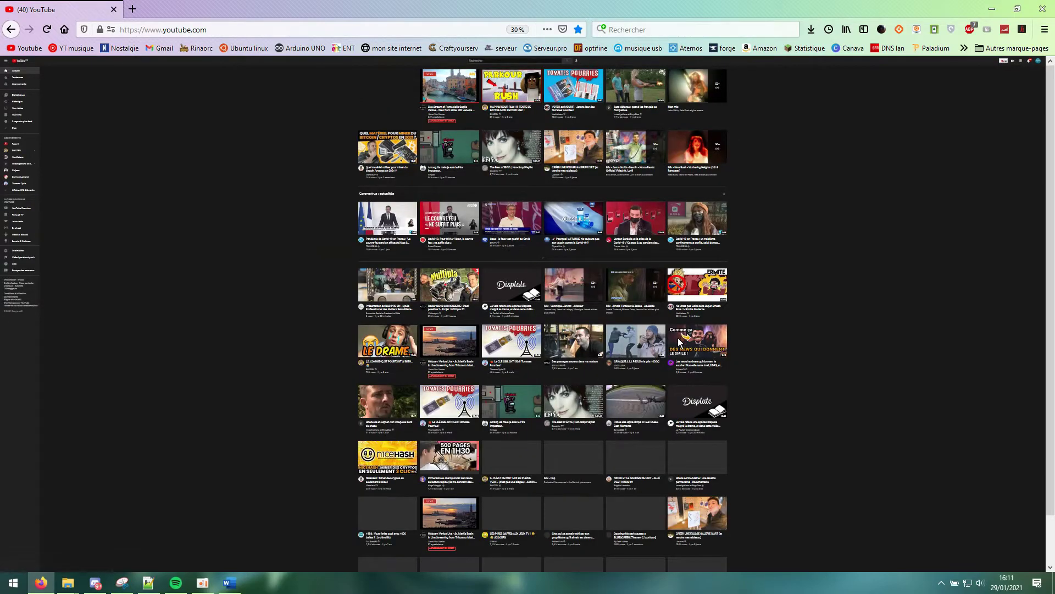
scroll(680, 342, up, 13)
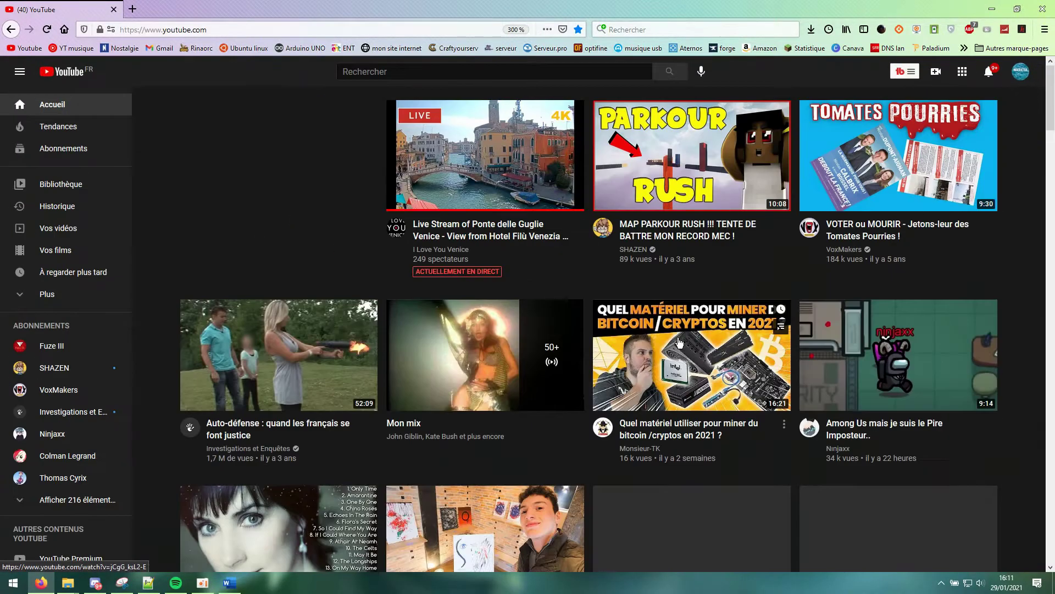
scroll(515, 56, up, 3)
Return the browser to its Google home page and search for "Ordinateur pas chère"
key(alt+Home)
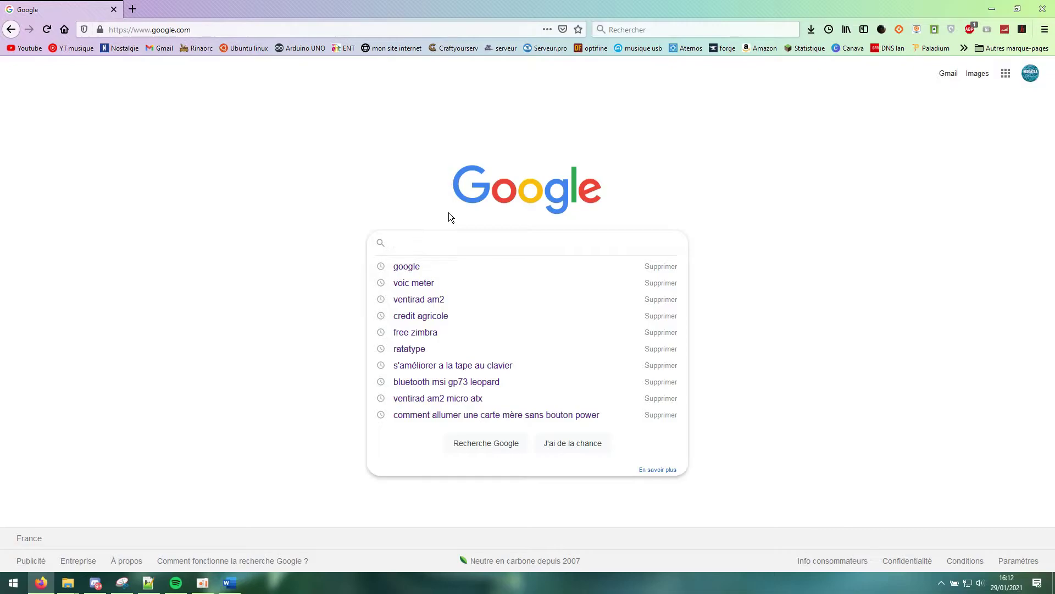
text(Ordinateur pas chère)
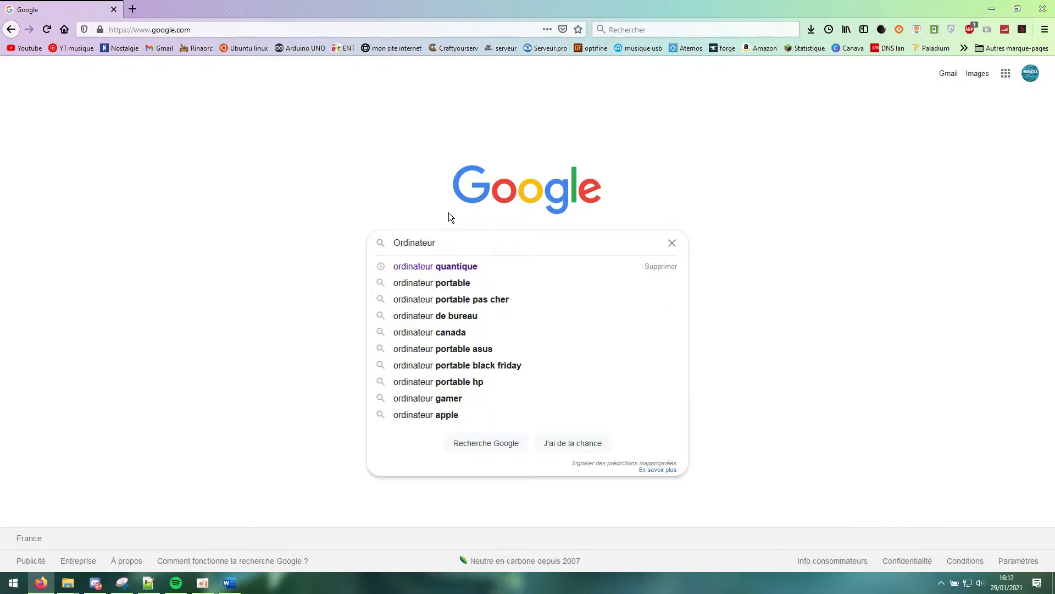
key(Return)
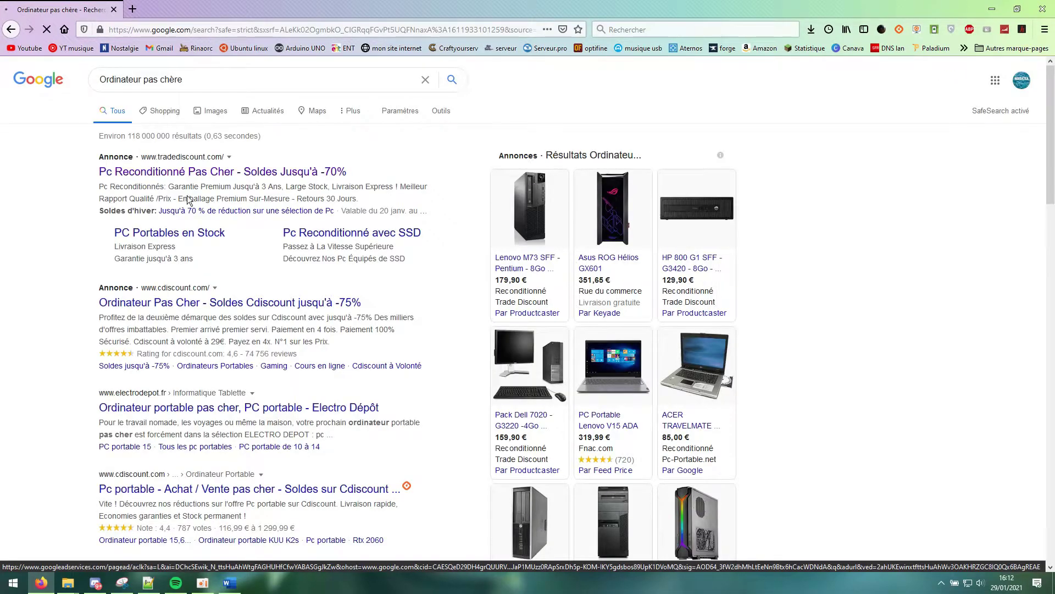
Open the Lenovo ThinkPad L460 page through the tradediscount.com ad, and go back page by page to the search results
click(206, 172)
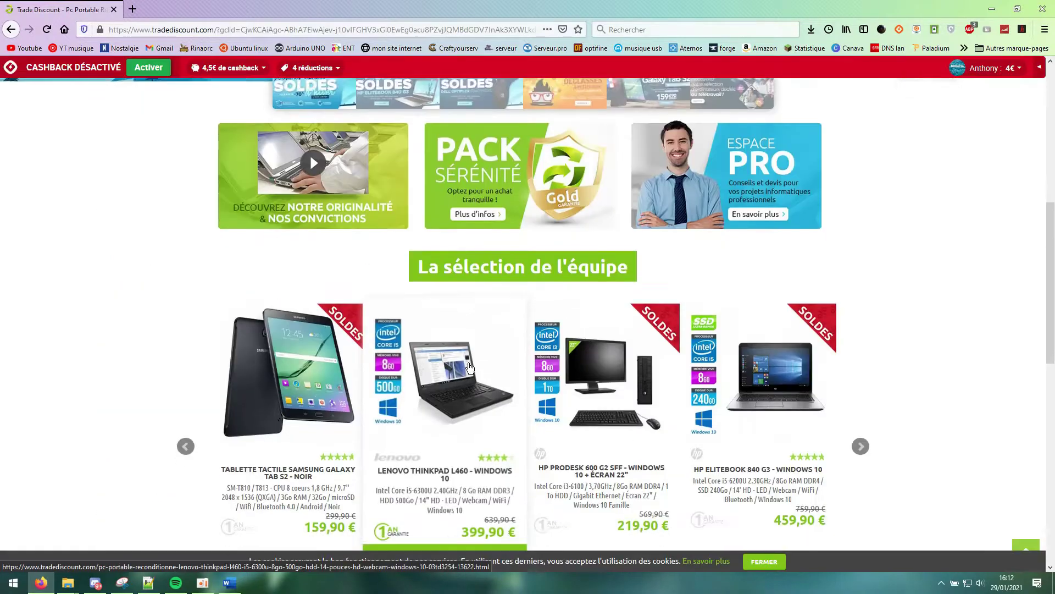
scroll(469, 368, down, 1)
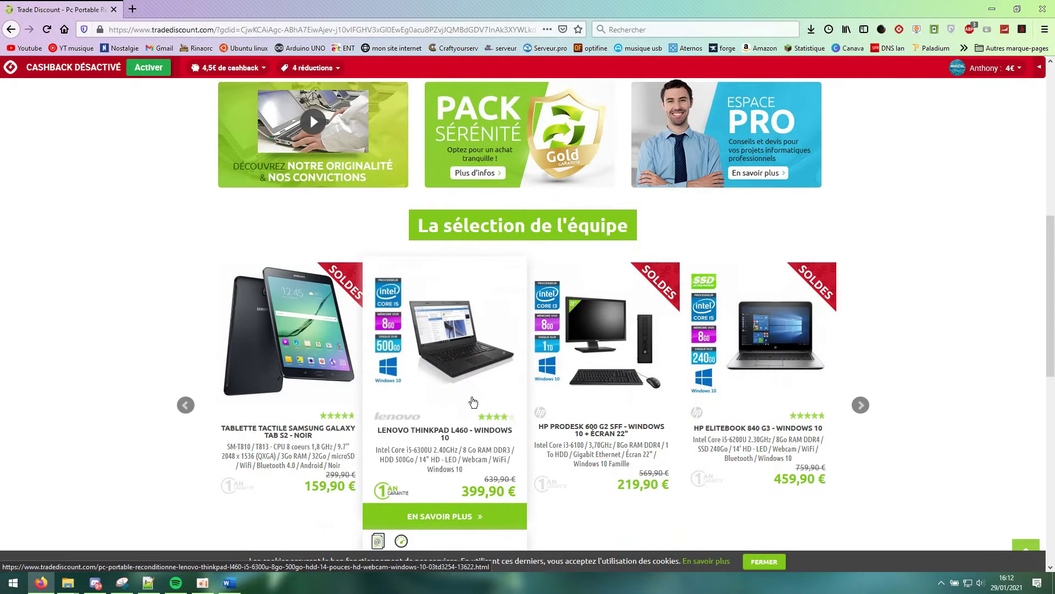
click(431, 357)
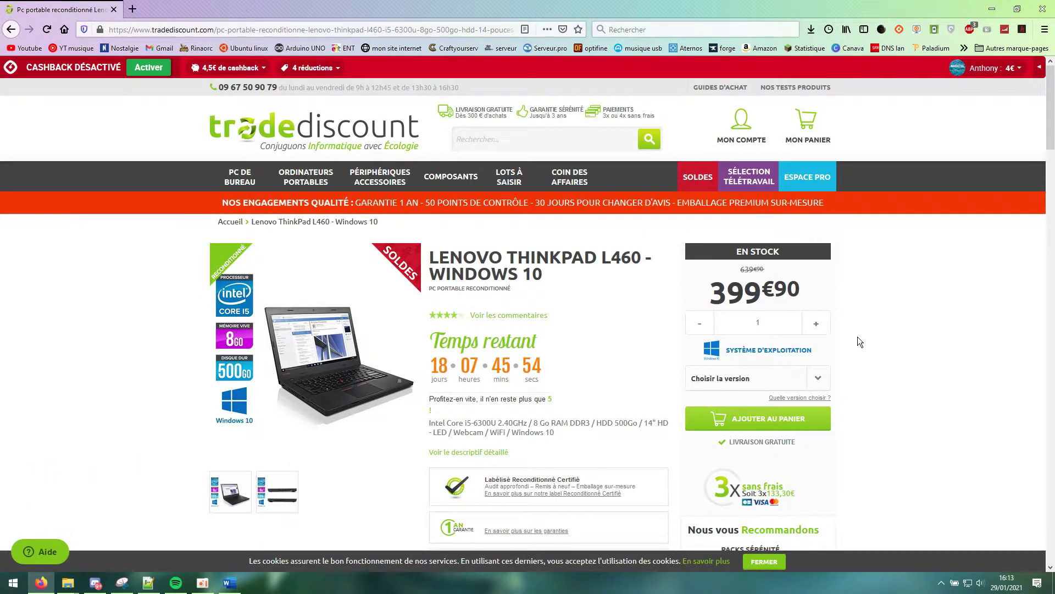
key(F5)
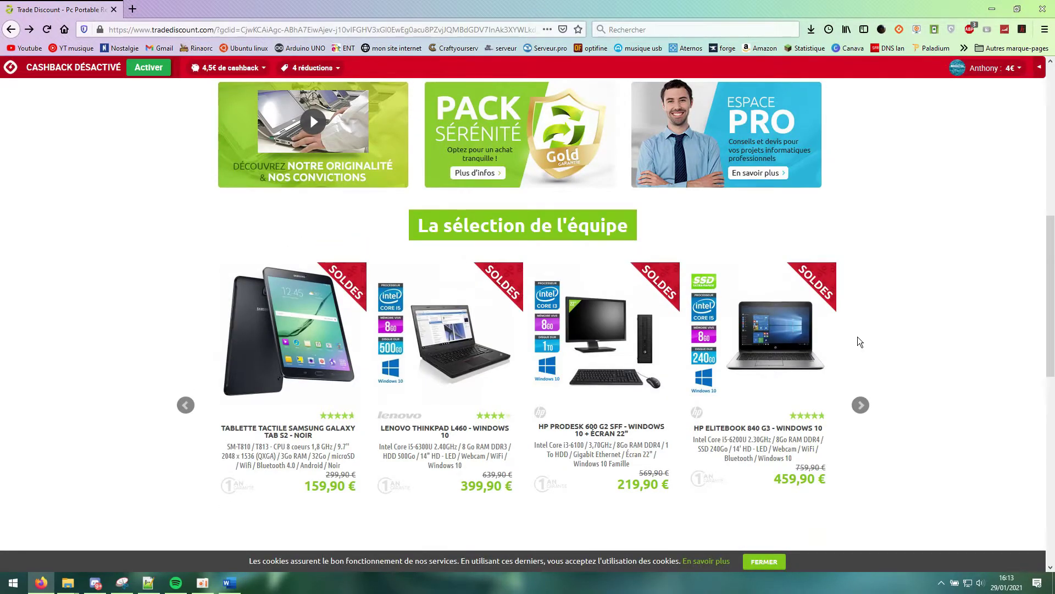
key(alt+Left)
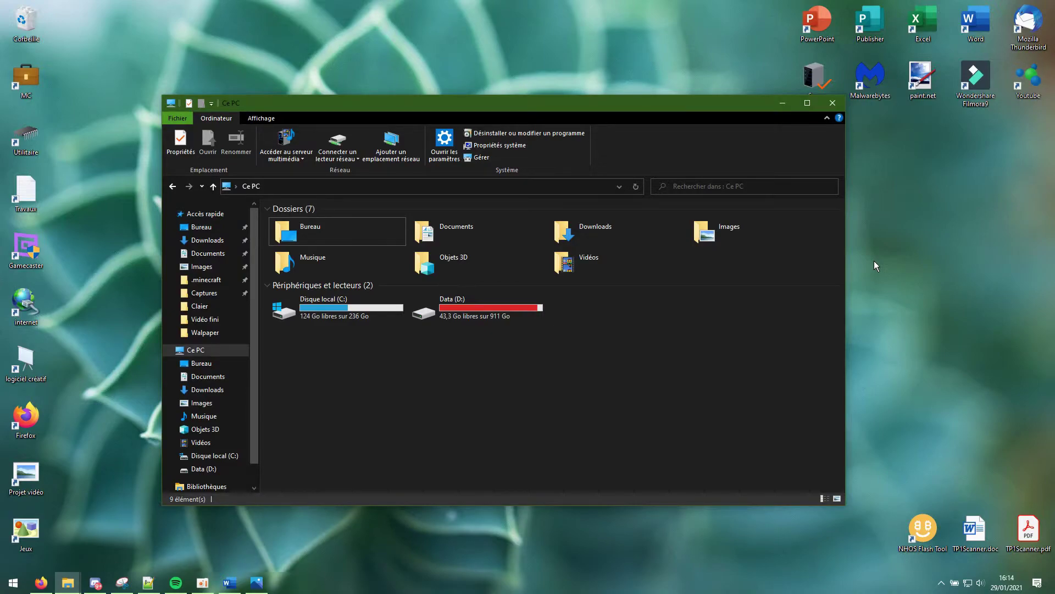
Maximize the Ce PC Explorer window and restore it to its floating size, twice in a row
key(super+Up)
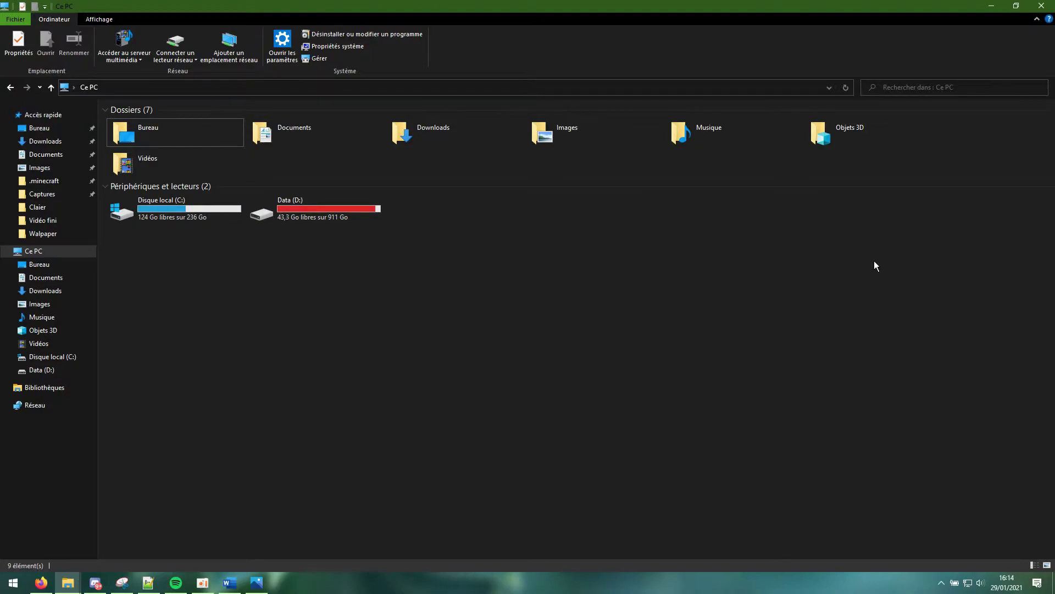
key(super+Down)
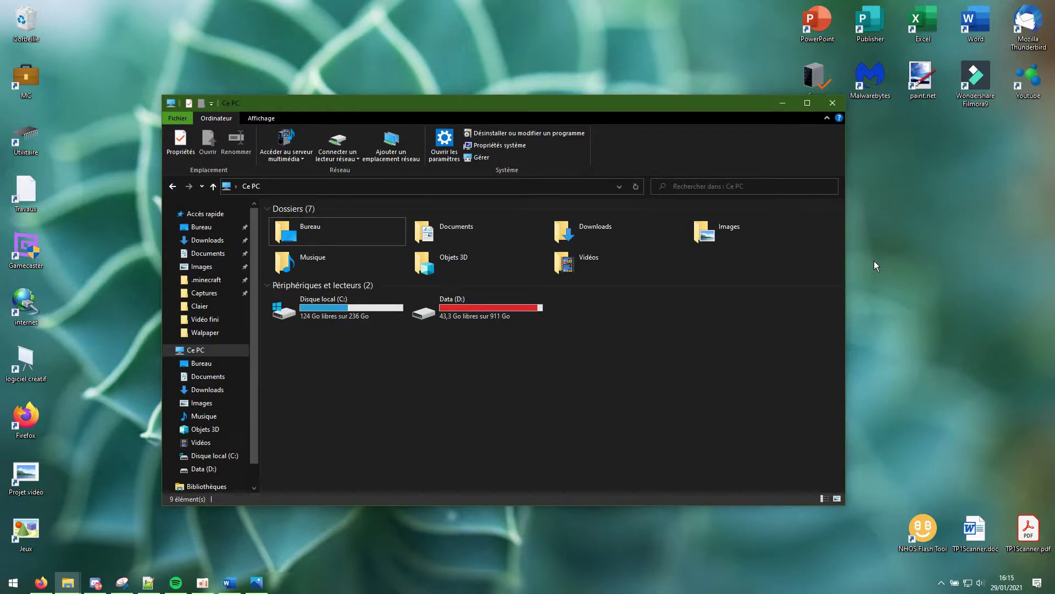
key(super+Up)
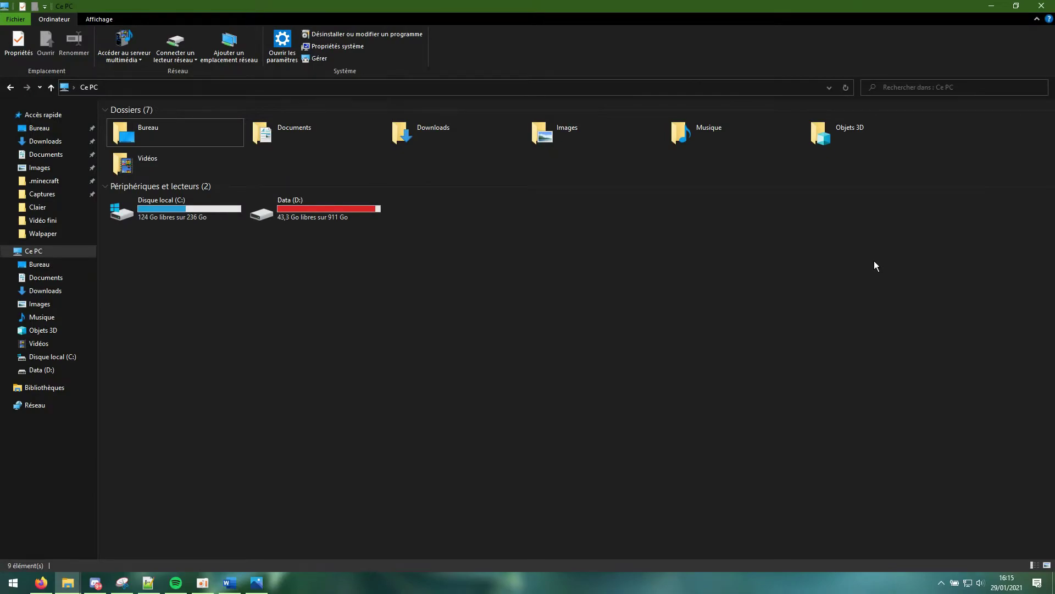
key(super+Down)
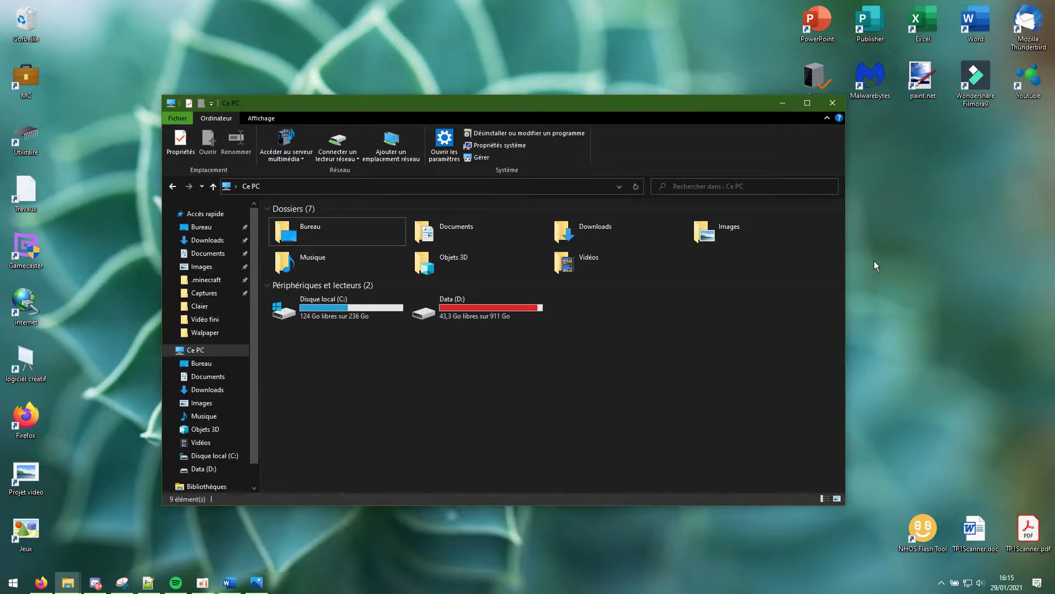
Snap the Ce PC window to the left half, the right half and screen quarters, and return it to a floating window
key(super+Left)
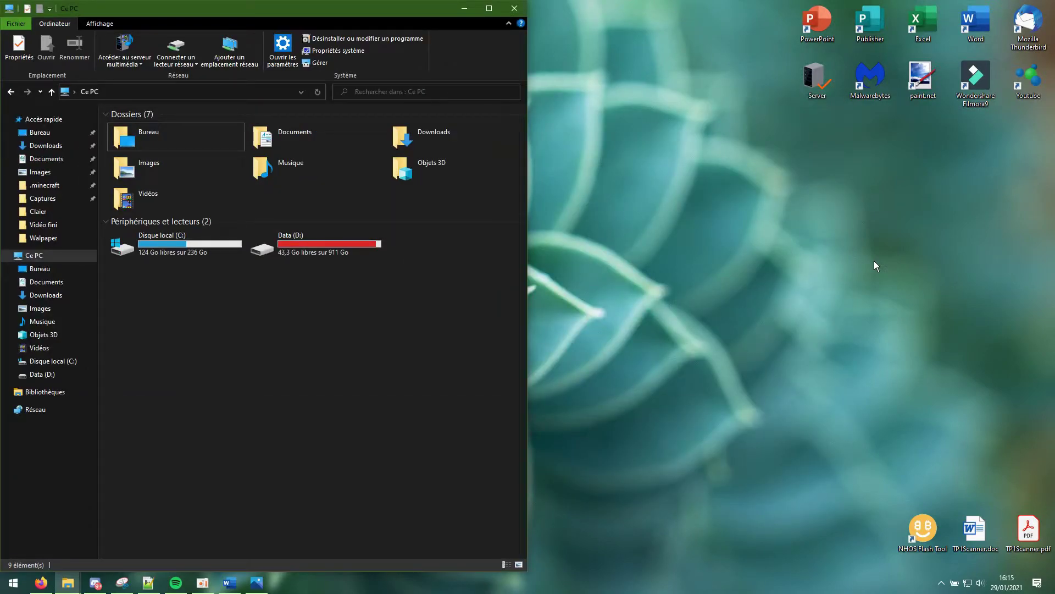
key(super+Right)
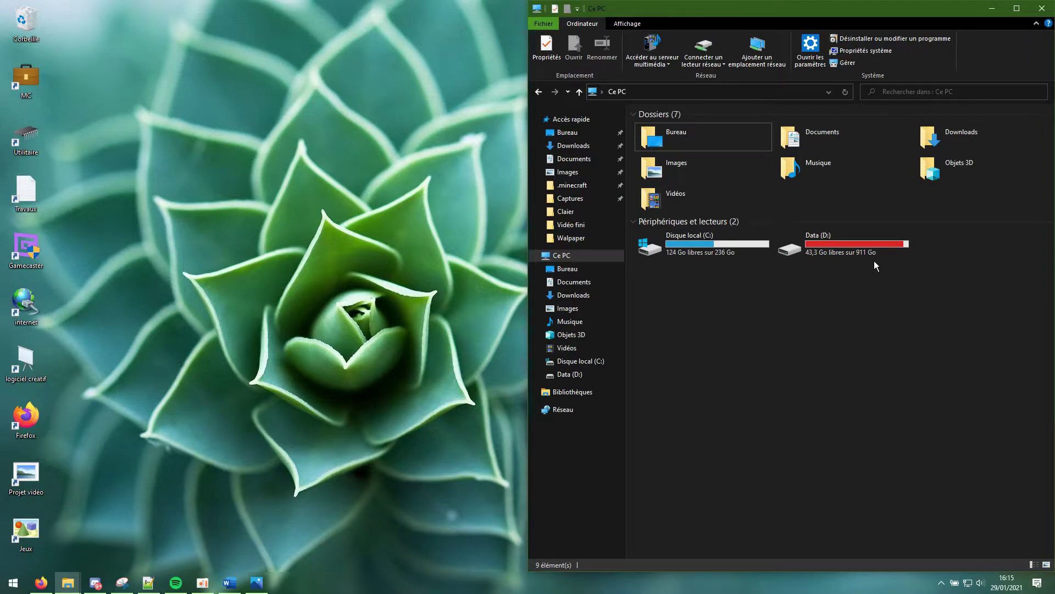
key(super+Down)
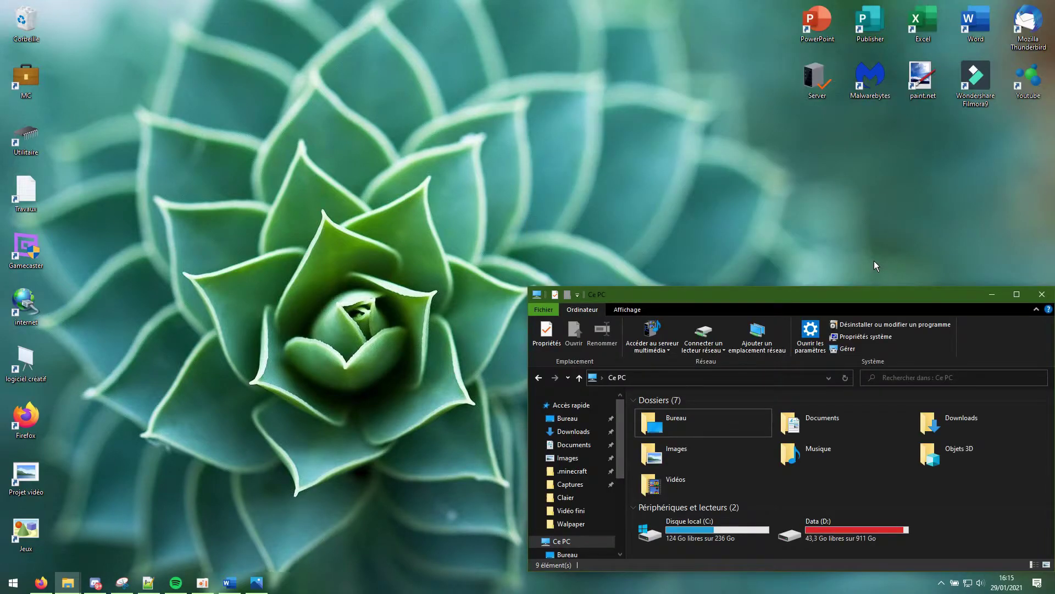
key(super+Left)
key(super+Up)
key(super+Right)
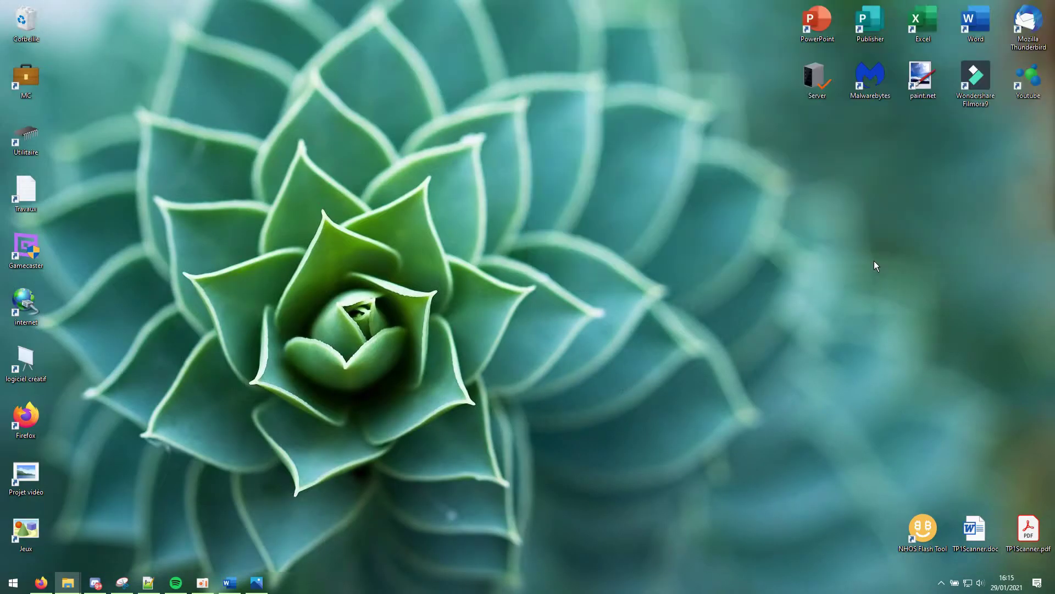
key(super+Left)
key(super+Up)
key(super+Down)
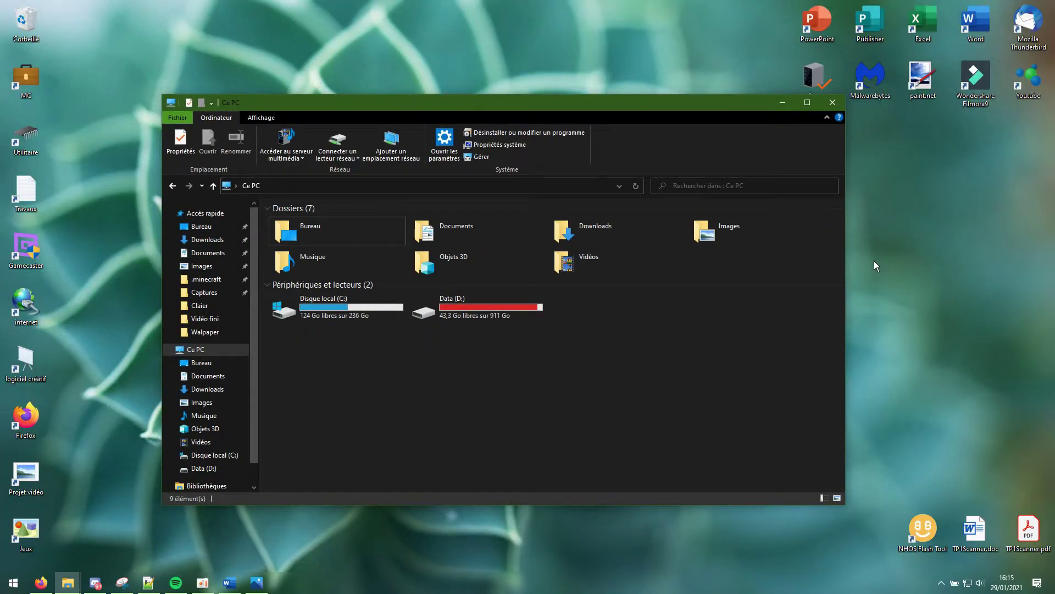
In Firefox's upload dialog, select all four files, clear the selection, and pick only clavier-pc-gamer-1-735x500.webp and obzor-corsair-k65-rgb-rapidfire-14_2.jpg
key(alt+Tab)
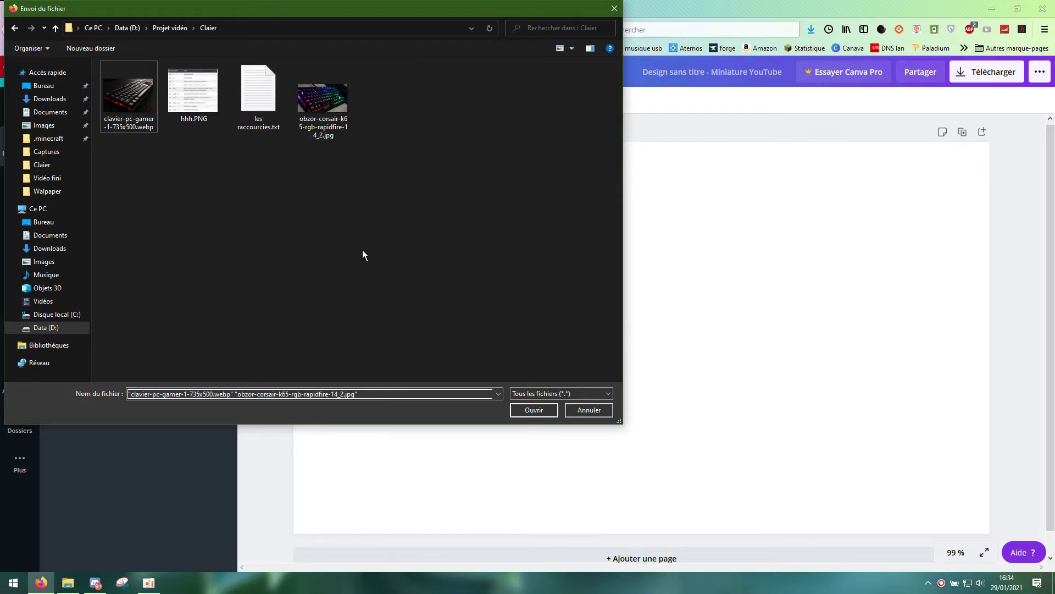
drag(409, 171, 122, 81)
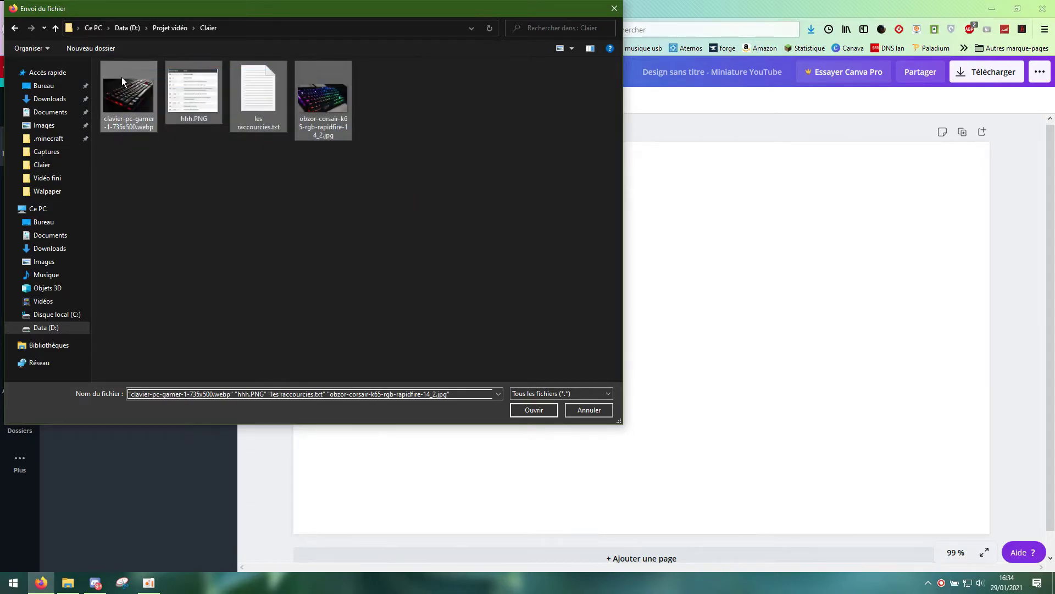
right_click(324, 195)
click(300, 190)
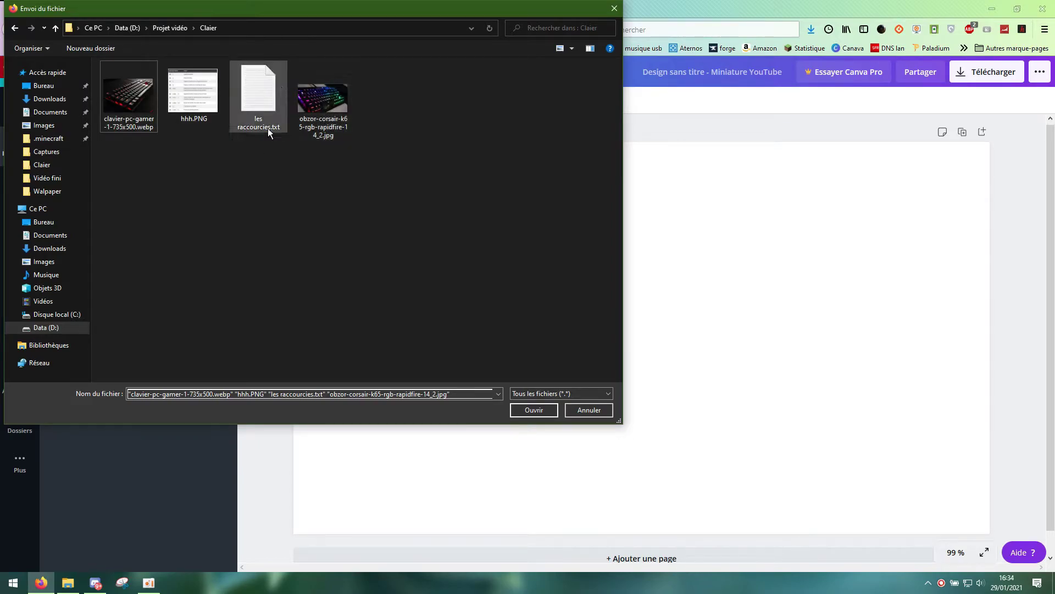
click(331, 107)
ctrl+click(144, 99)
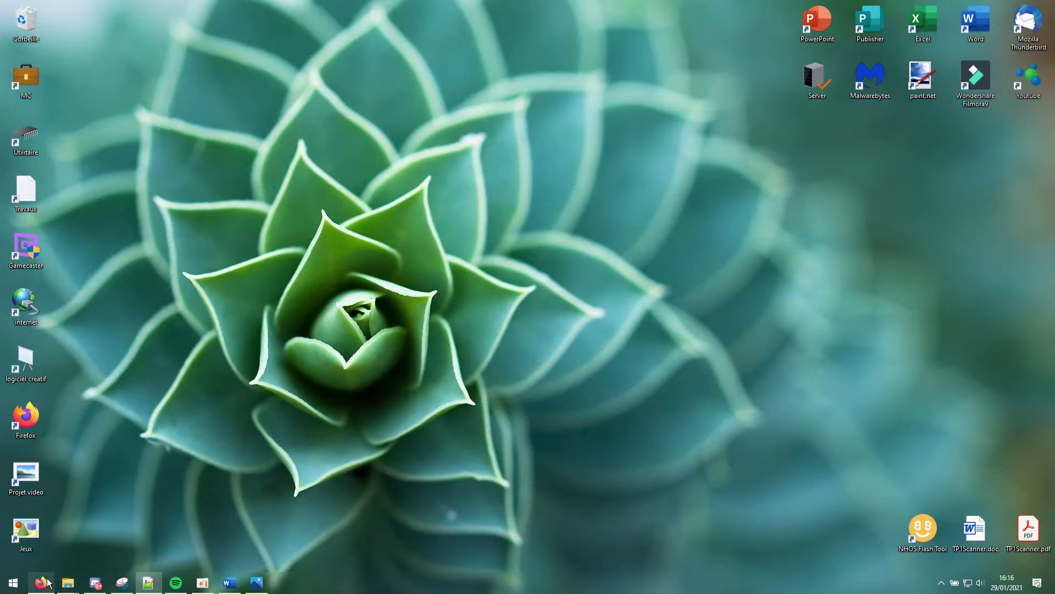
Show the window menu of the minimized Firefox window from its taskbar preview, and dismiss it
mouse_move(48, 582)
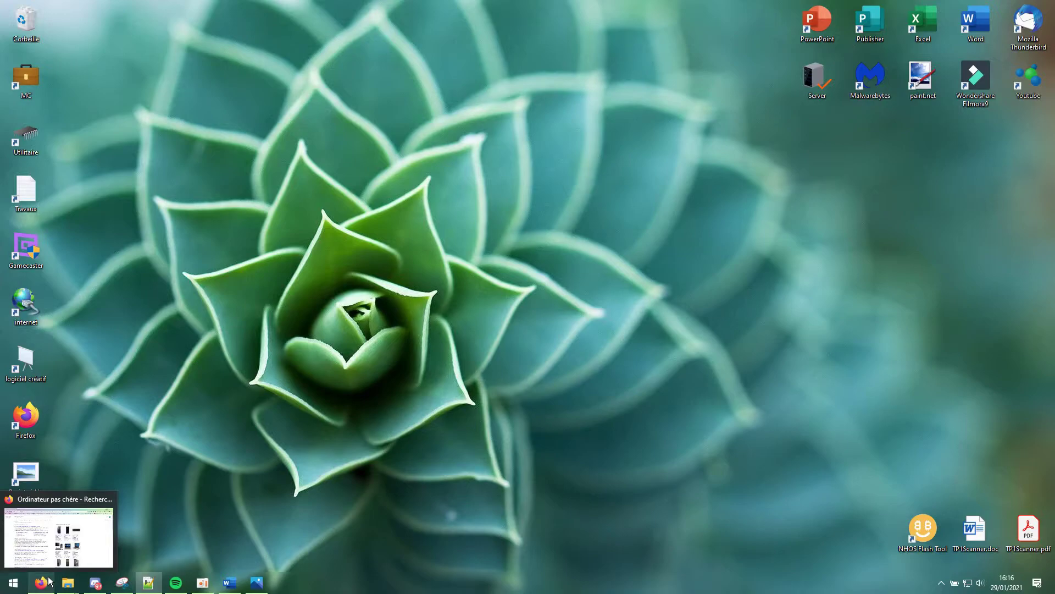
right_click(50, 499)
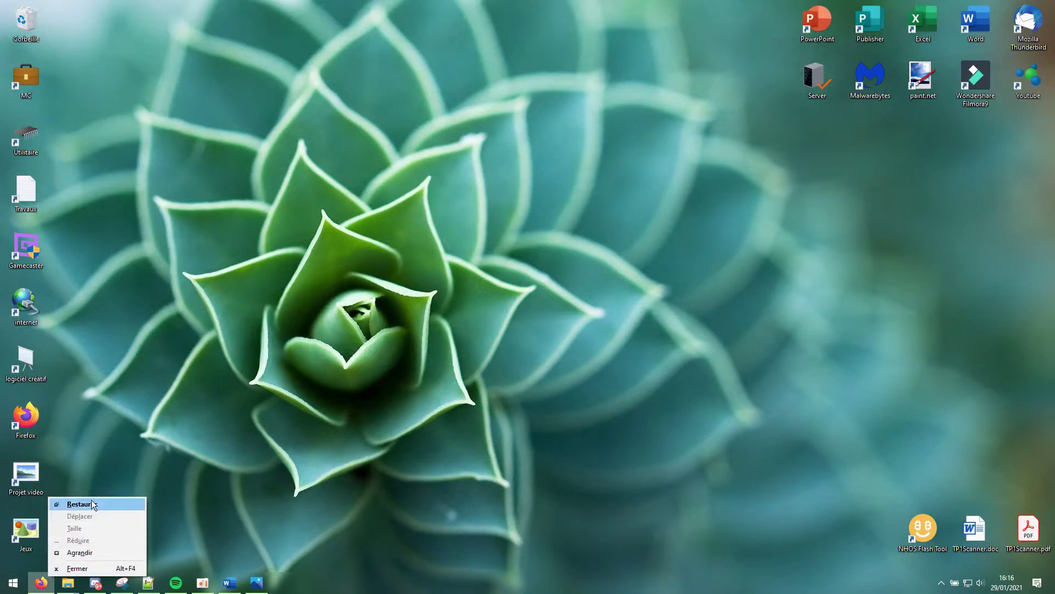
click(259, 499)
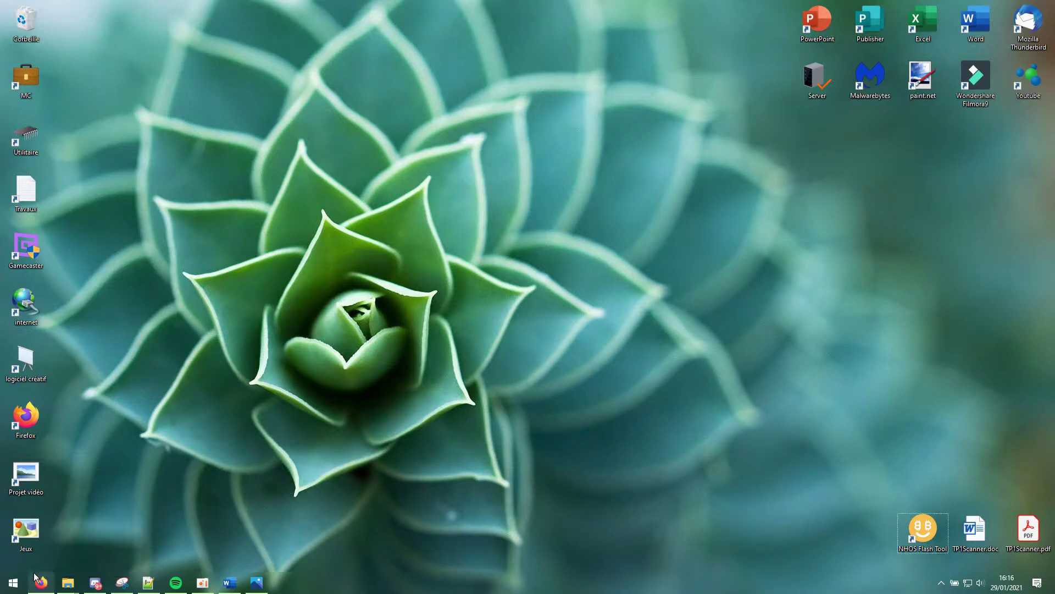
Pin AZ Launcher - Minecraft from the Start menu's app list to the taskbar
key(super)
scroll(93, 361, down, 3)
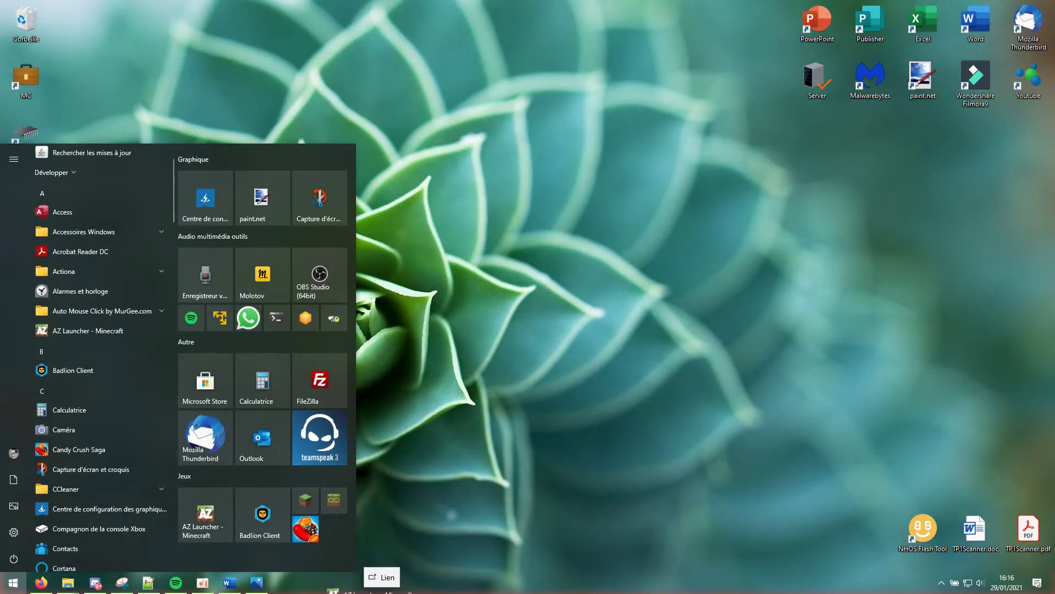
click(424, 444)
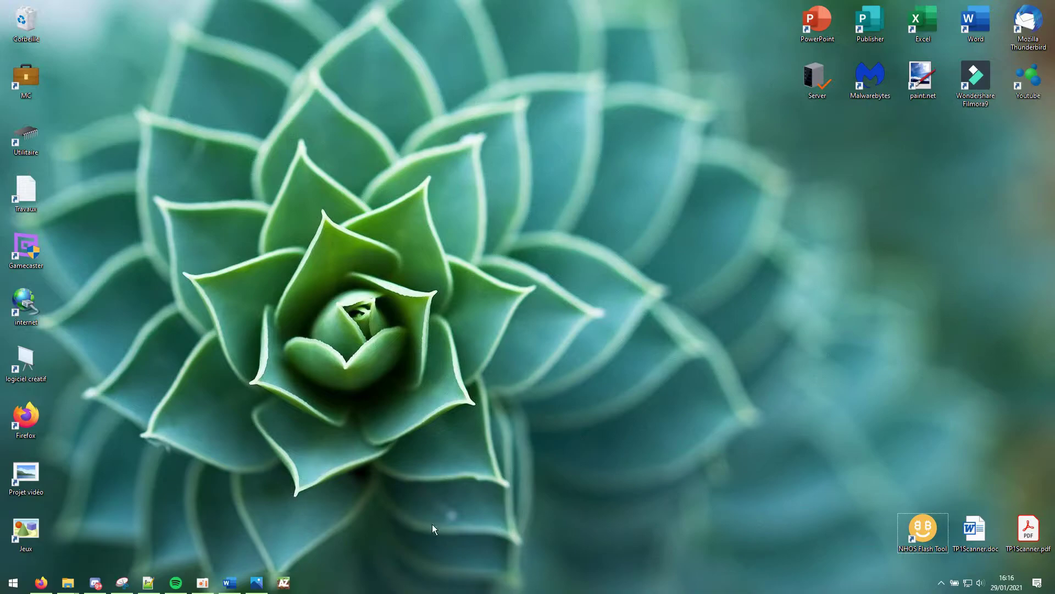
View the context menu of the Malwarebytes desktop shortcut and the short menu of the AZ Launcher taskbar icon
right_click(888, 80)
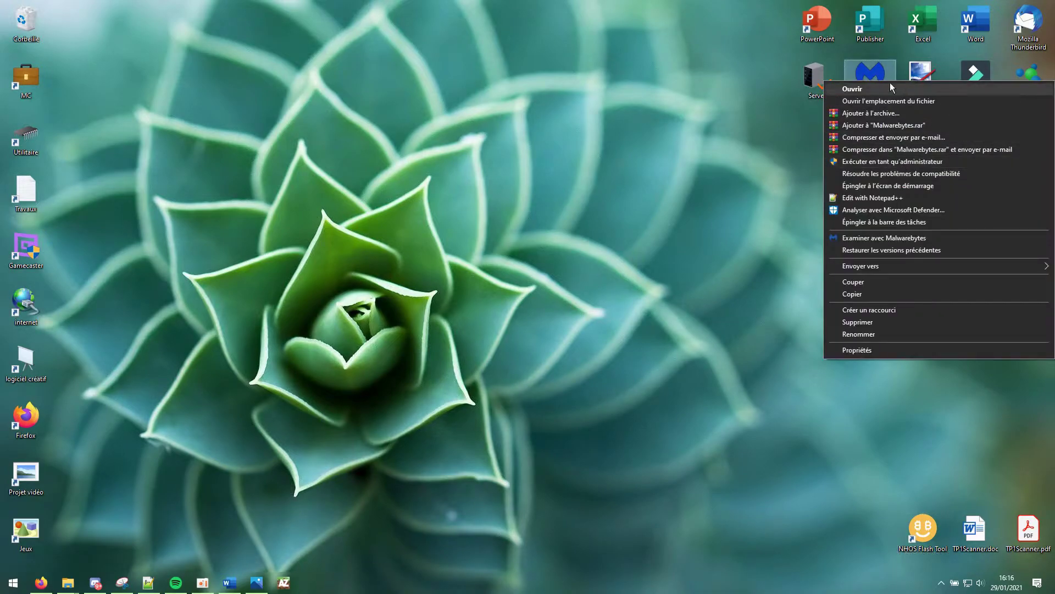
click(586, 341)
click(284, 584)
right_click(283, 584)
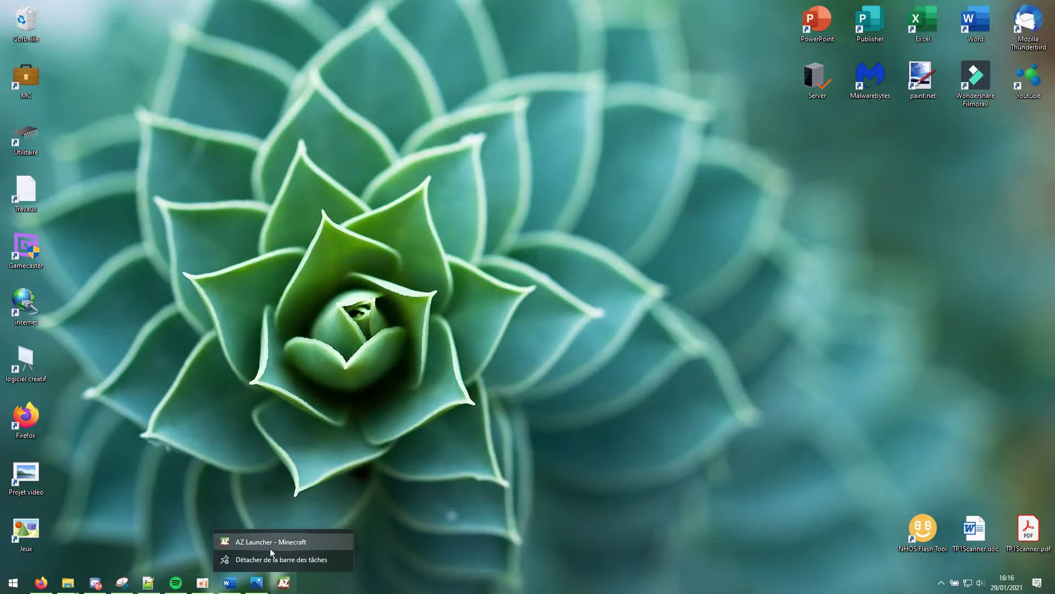
click(369, 419)
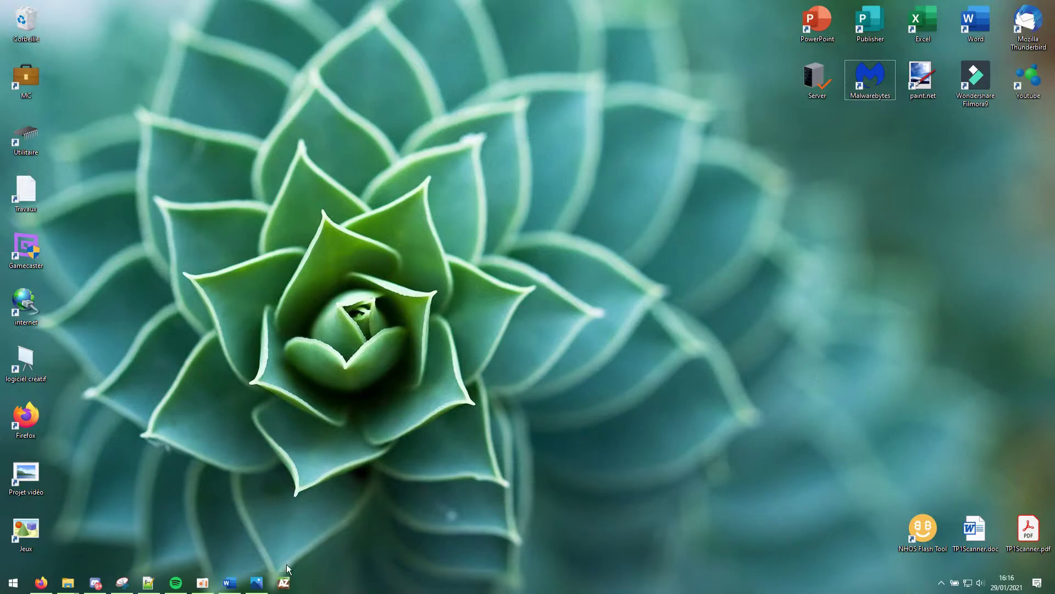
Show the extended file context menu of the AZ Launcher taskbar icon, and dismiss it
shift+right_click(283, 584)
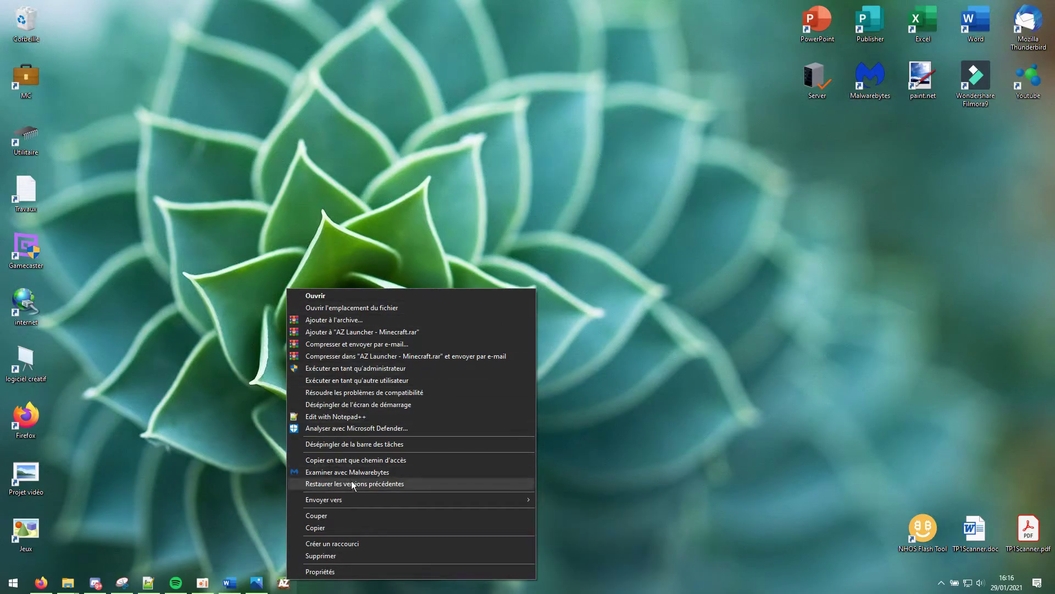
mouse_move(313, 505)
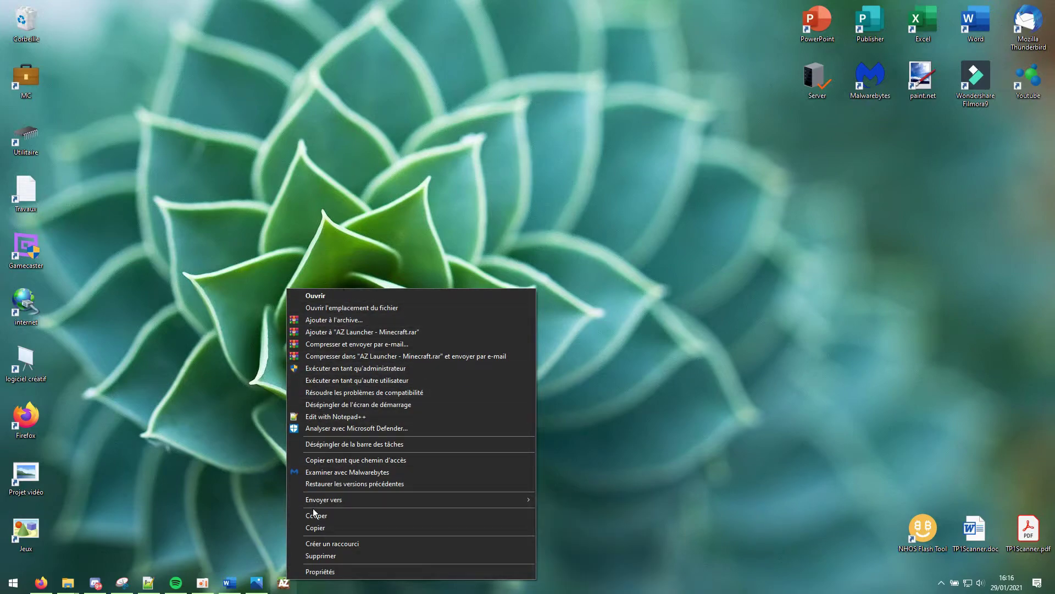
click(215, 504)
Unpin AZ Launcher - Minecraft from the taskbar
right_click(284, 582)
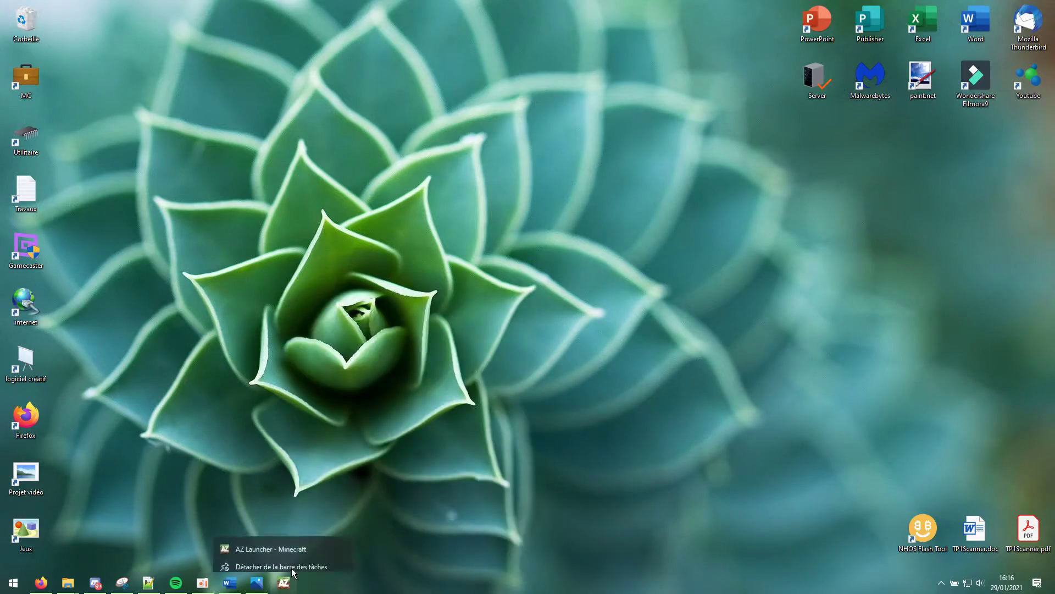
click(263, 562)
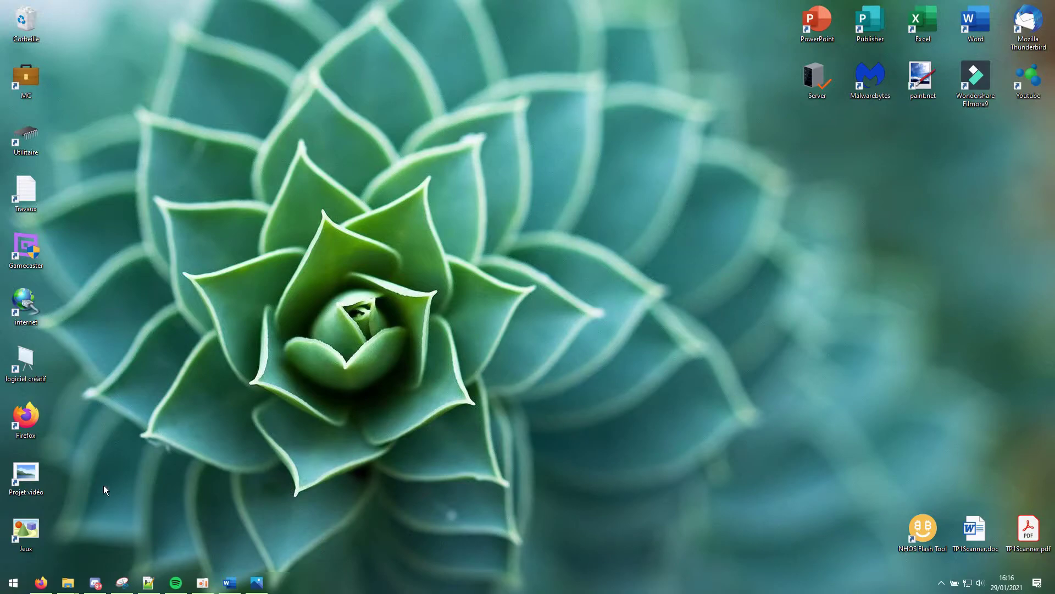
click(691, 247)
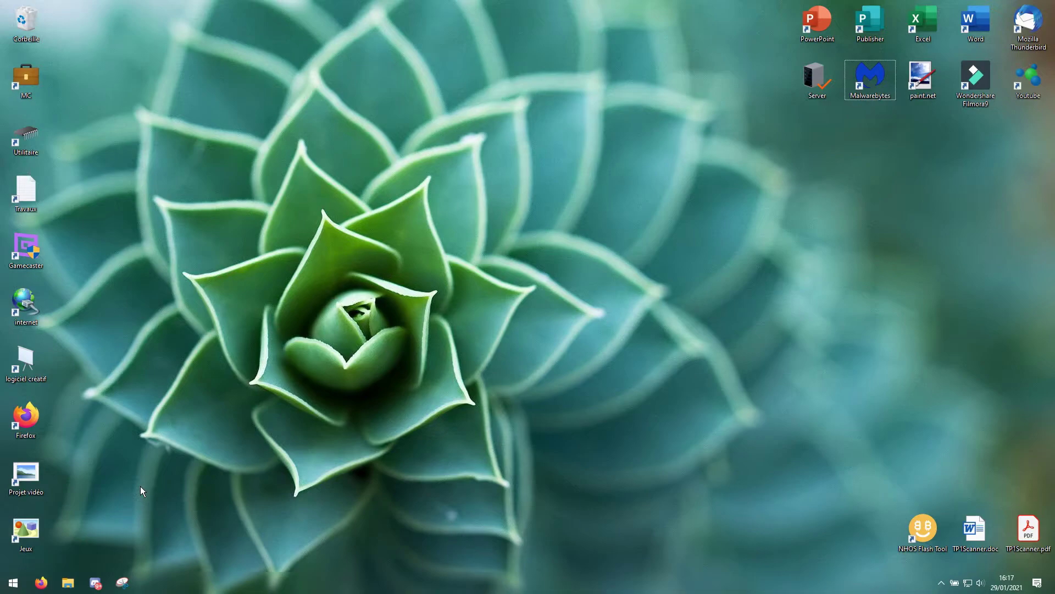
Close the virtual desktop Bureau 3 in Task View and switch to Bureau 1
key(super+Tab)
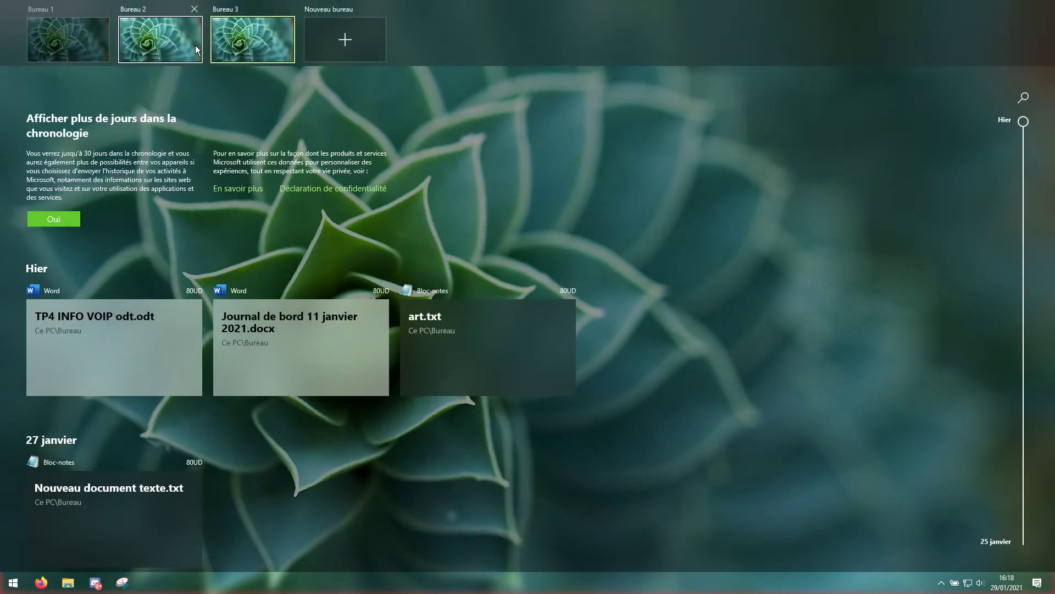
click(289, 10)
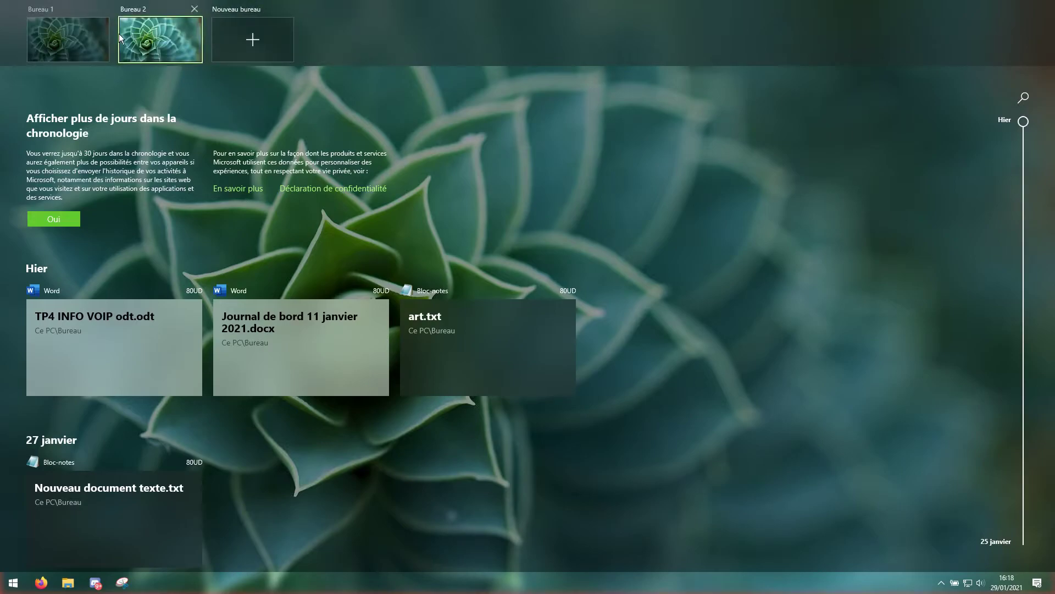
click(76, 49)
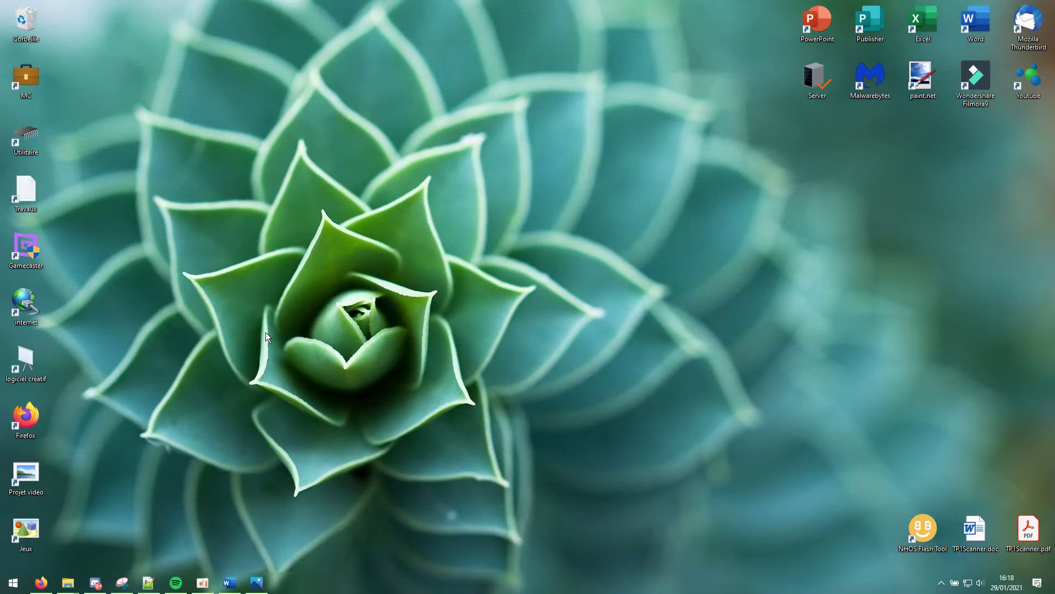
Move the Spotify window from Bureau 1 to Bureau 2 in Task View, and display it on Bureau 2
key(super+Tab)
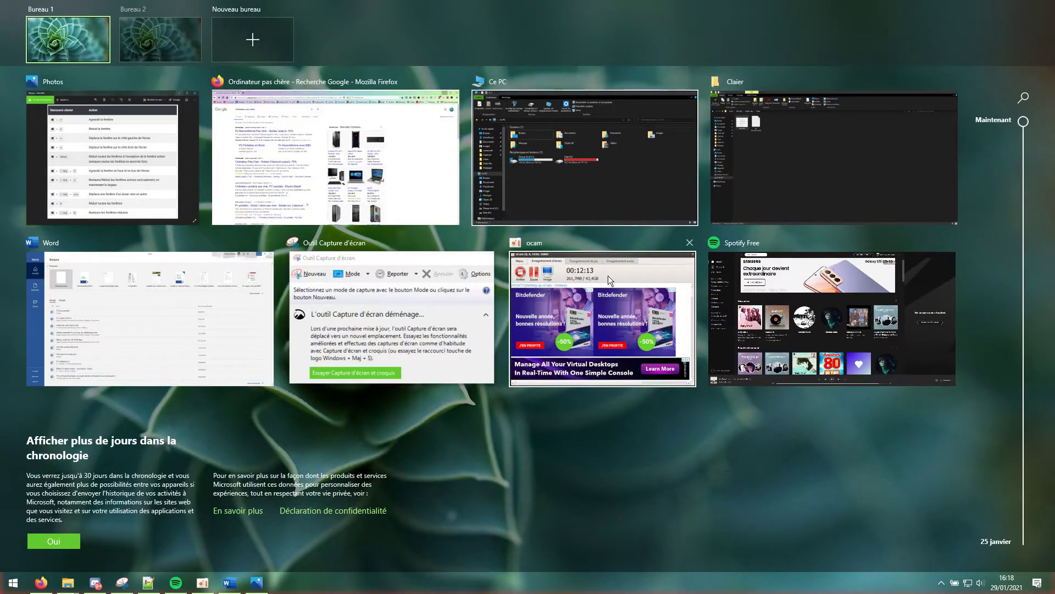
drag(841, 328, 164, 43)
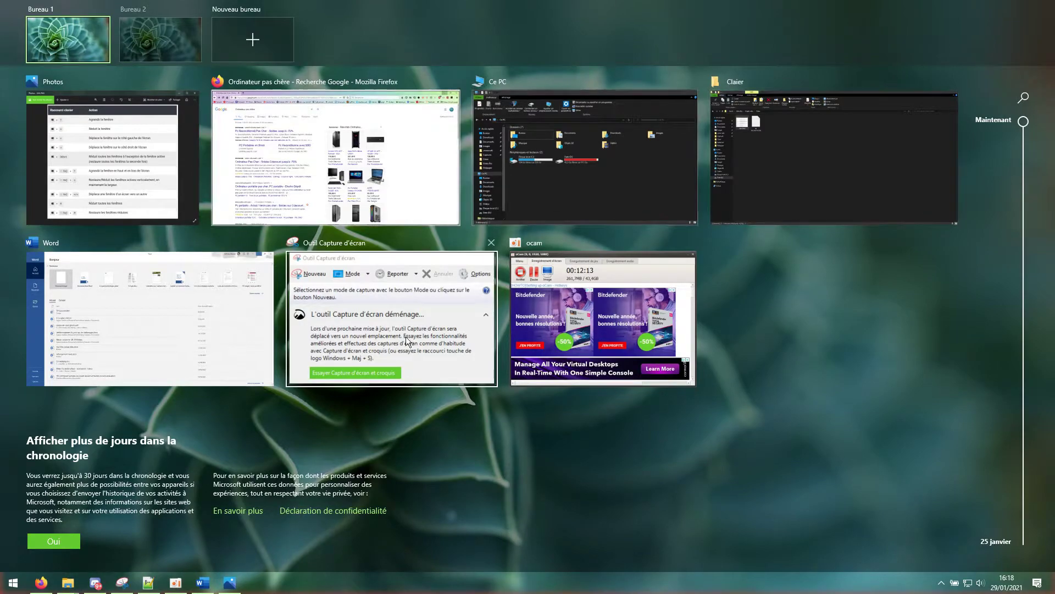
click(172, 42)
click(149, 583)
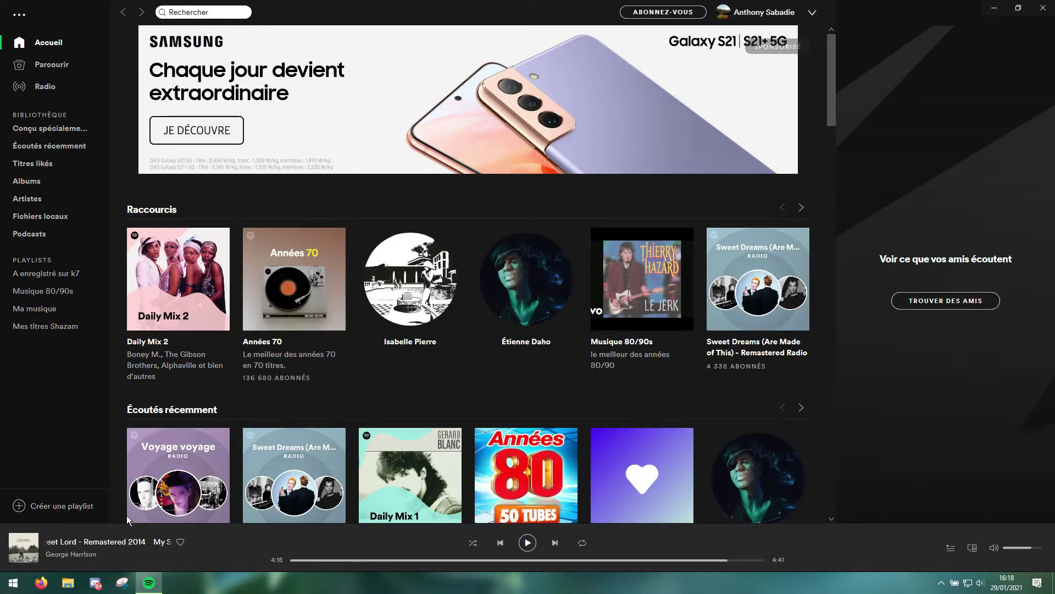
Move the Spotify window back to Bureau 1 in Task View, switch to that desktop and minimize Spotify
key(super+Tab)
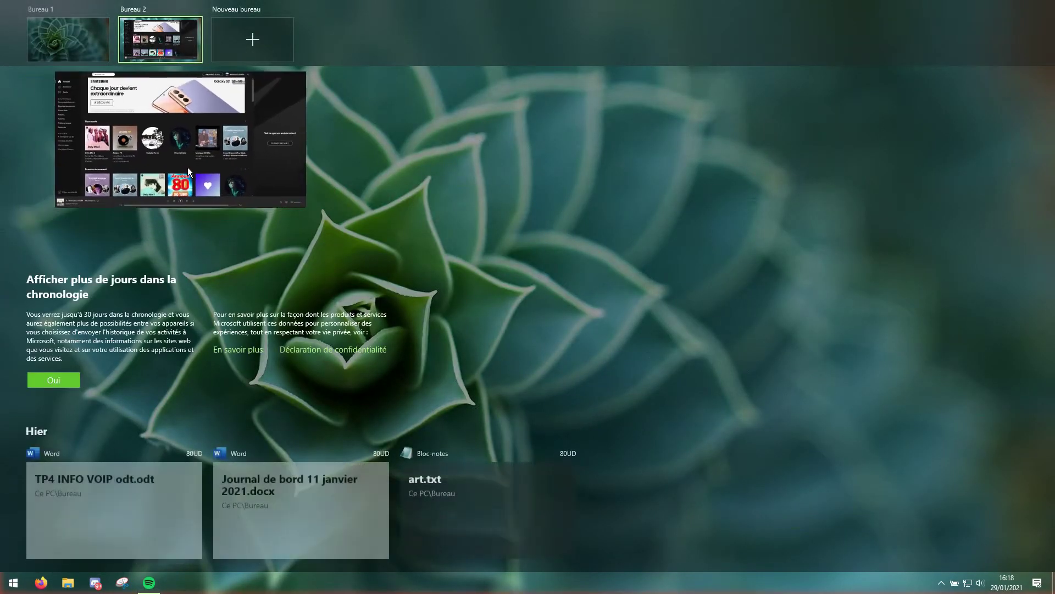
drag(187, 167, 61, 28)
click(70, 39)
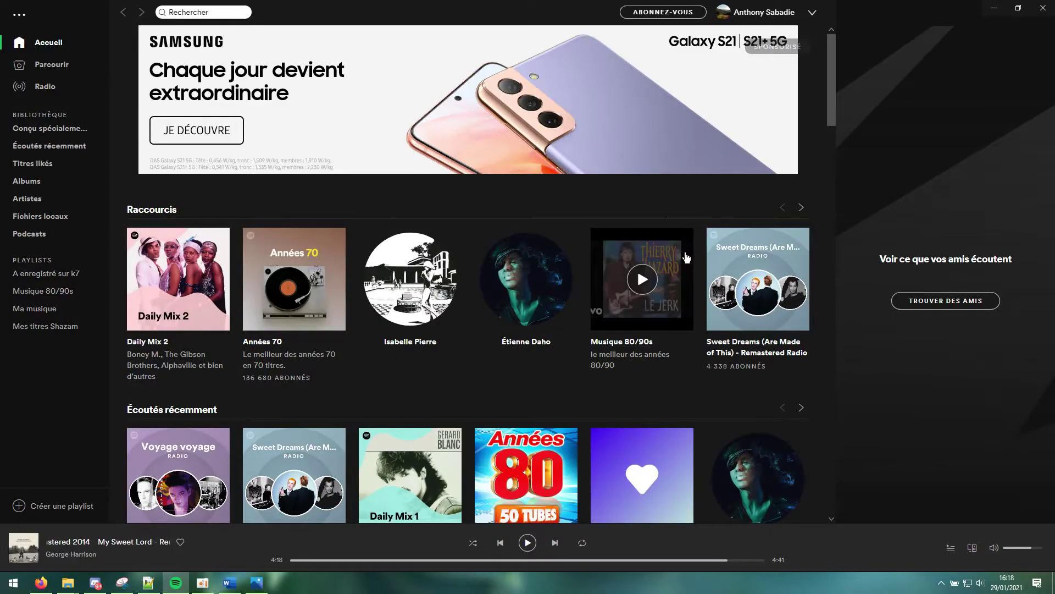
click(994, 9)
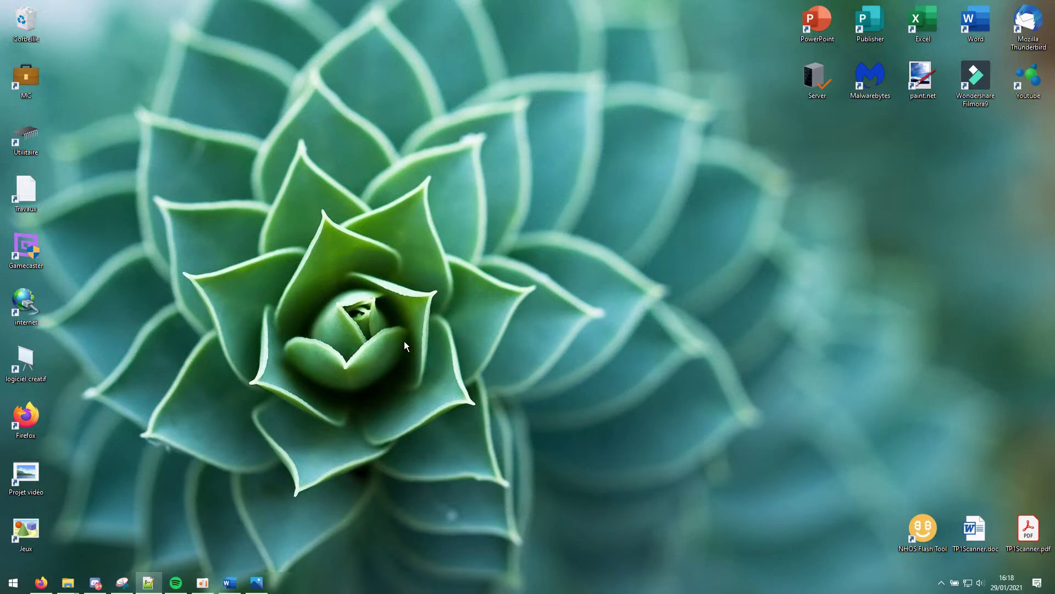
Switch to Bureau 2 through Task View, and return to Bureau 1 the same way
key(super+Tab)
click(136, 59)
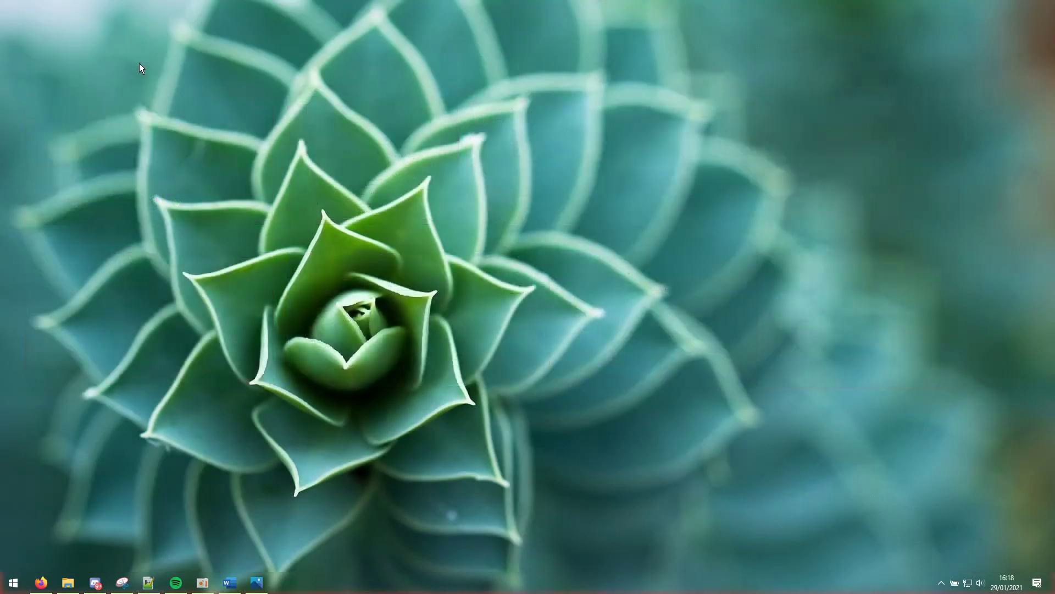
key(super+Tab)
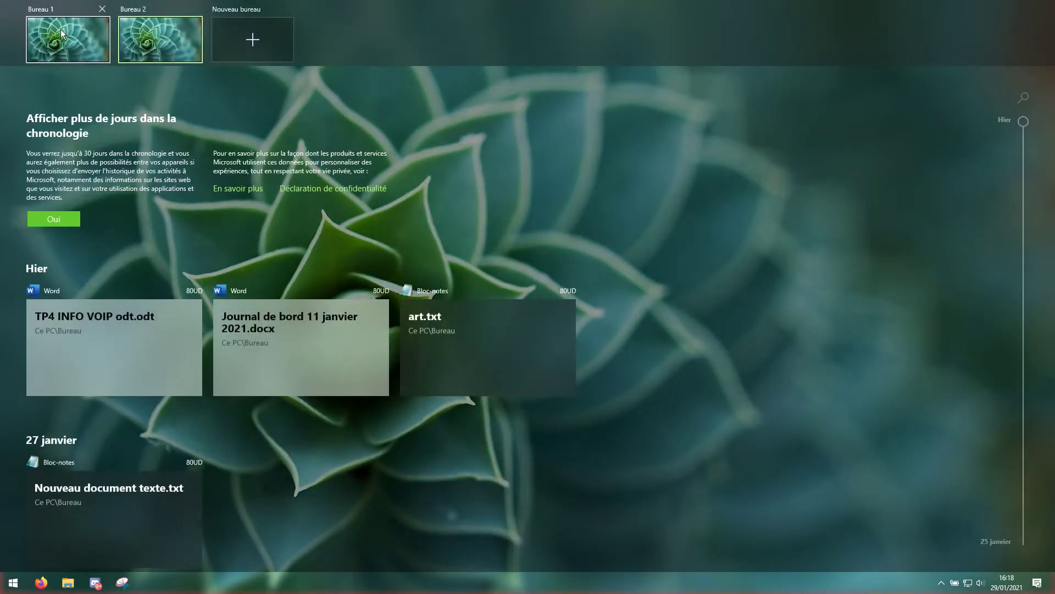
click(60, 29)
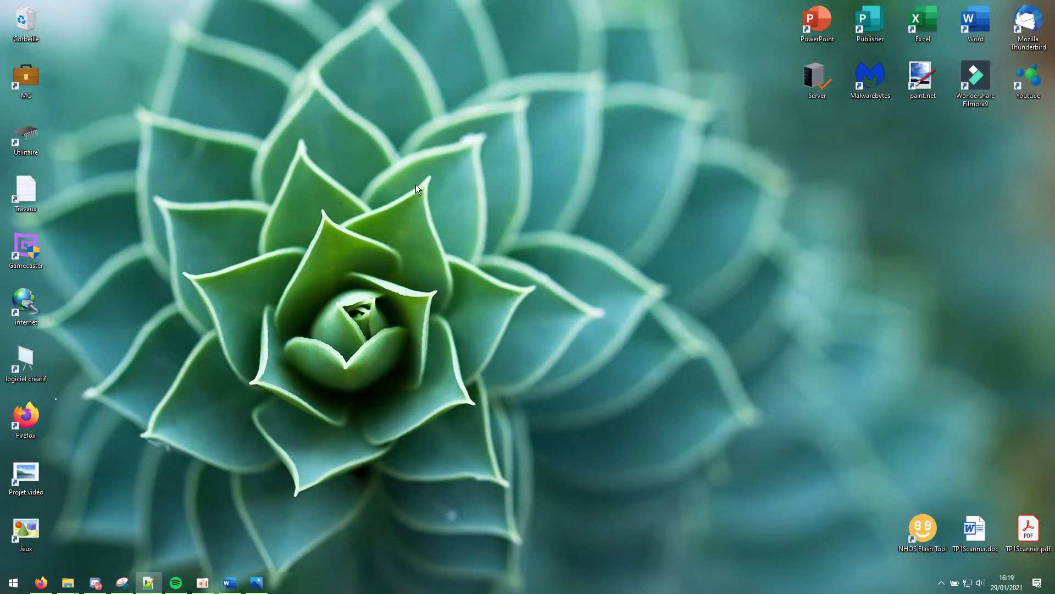
Alternate directly between the two adjacent virtual desktops twice without Task View, finishing on Bureau 1
key(super+ctrl+Right)
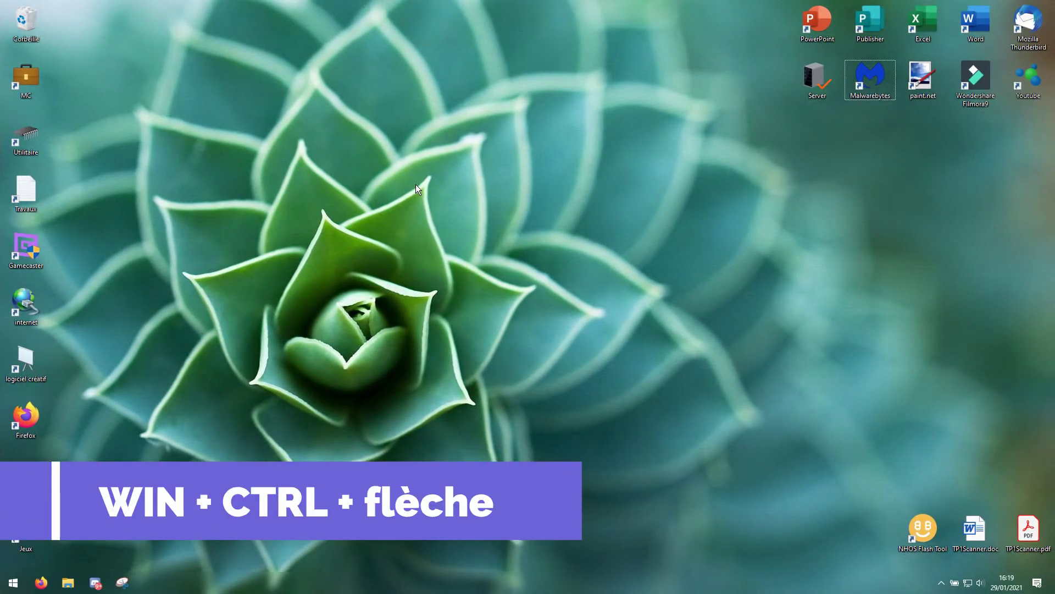
key(super+ctrl+Left)
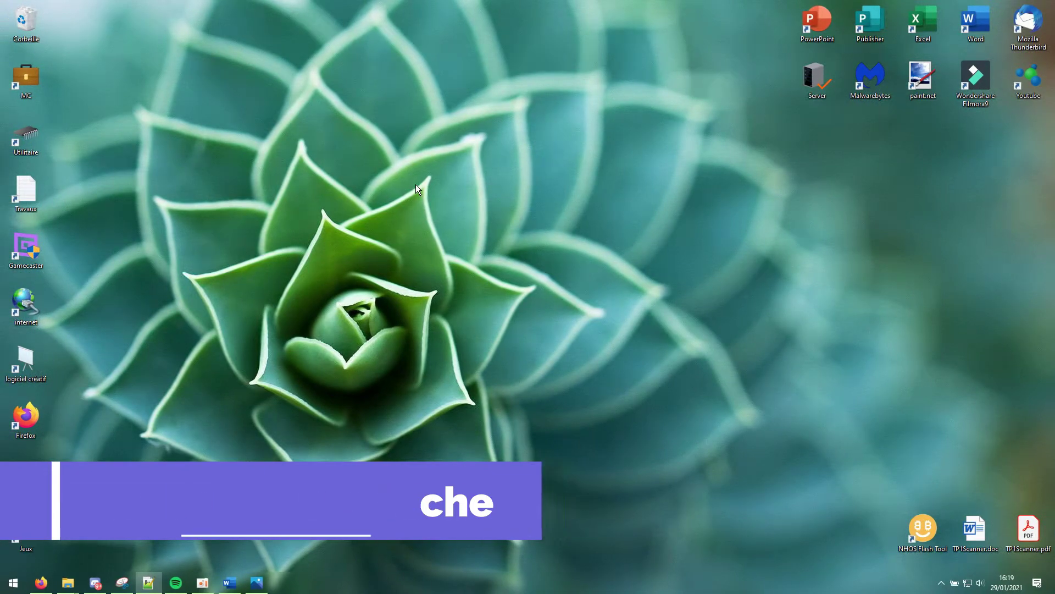
key(super+ctrl+Right)
key(super+ctrl+Left)
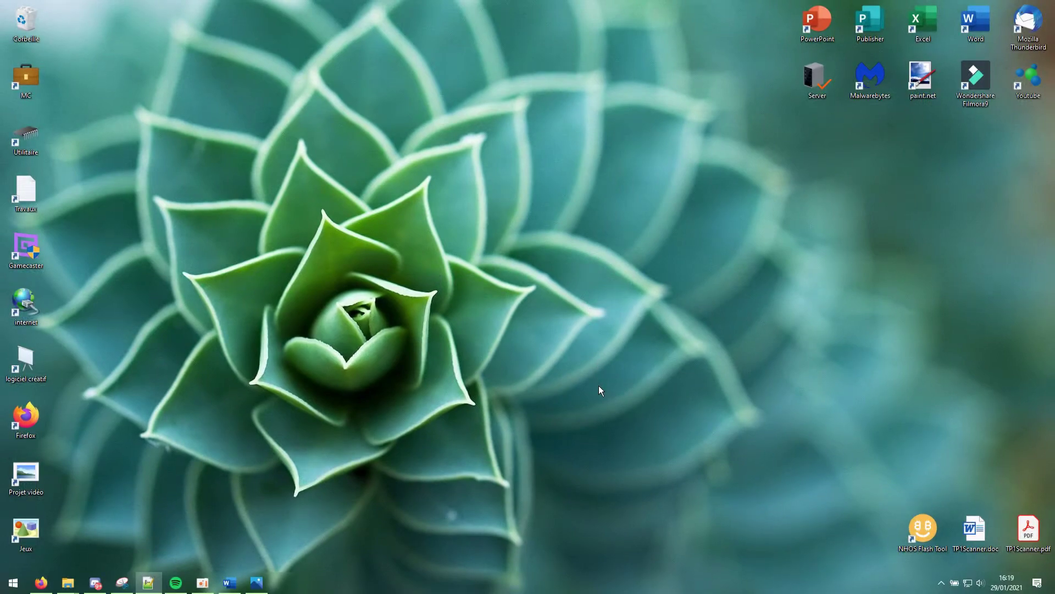
drag(876, 172, 328, 429)
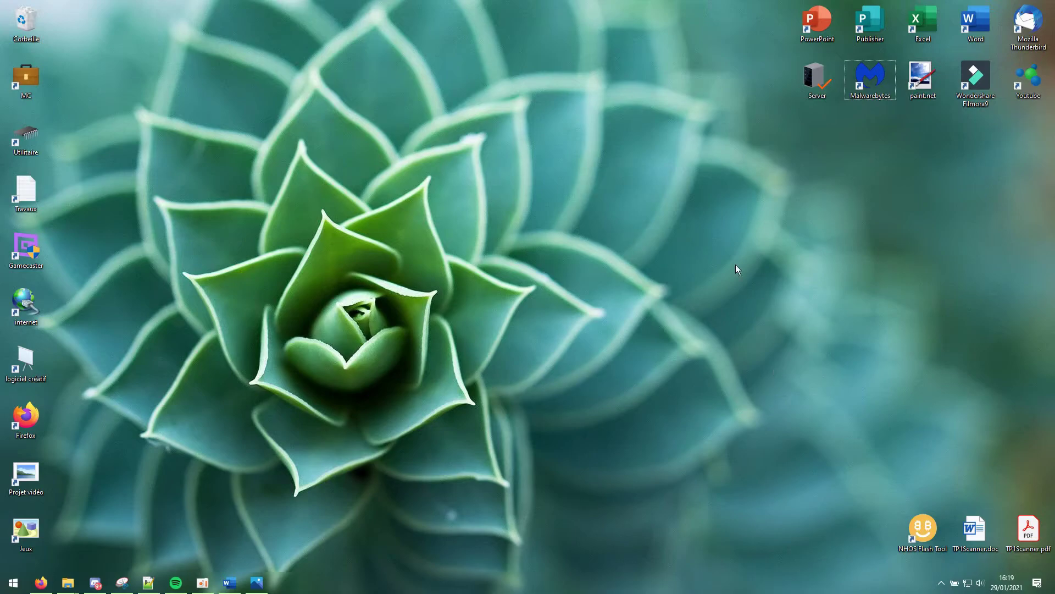
Dismiss the Windows firewall notification in the notification centre, and close the centre
click(1037, 584)
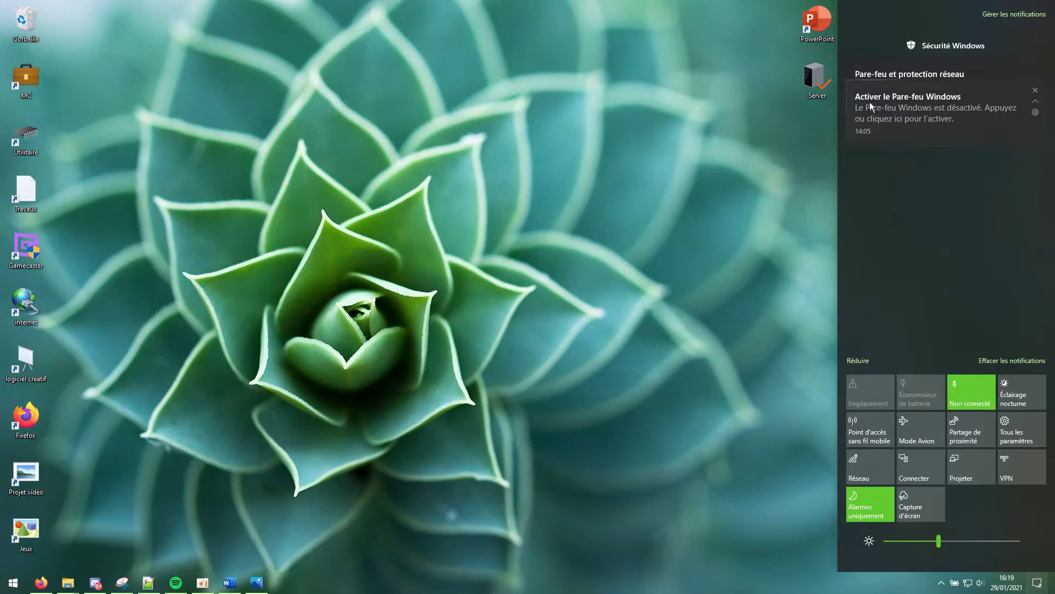
click(929, 100)
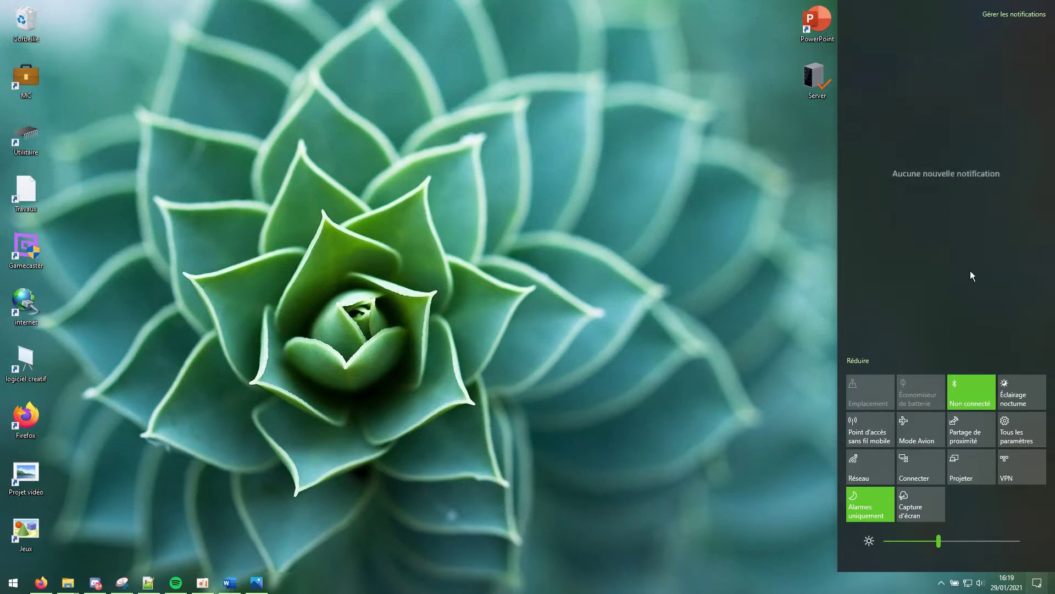
click(599, 120)
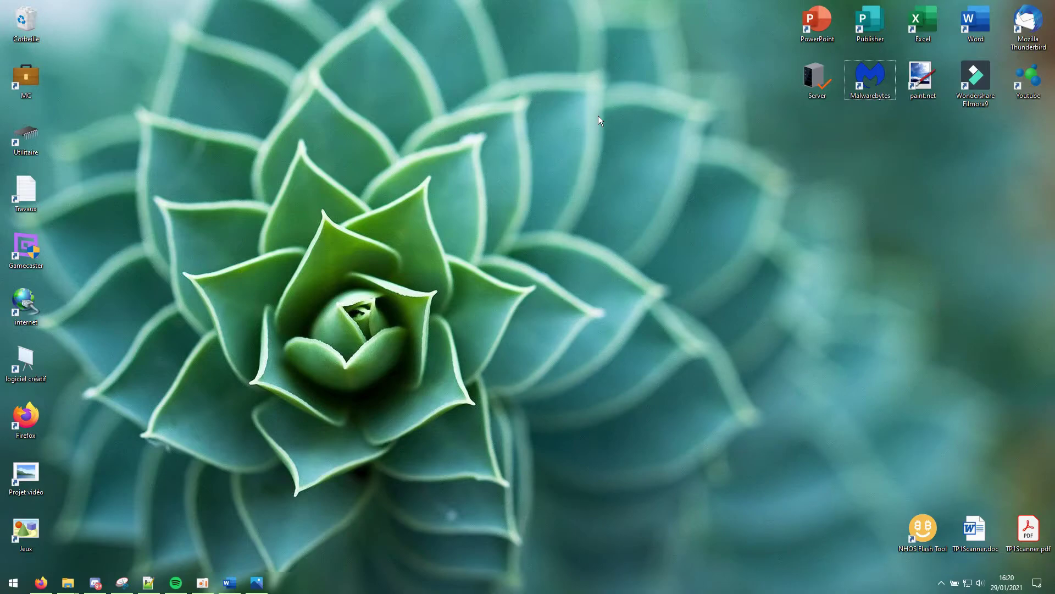
Turn the night light (Éclairage nocturne) on and off again in the notification centre's quick actions, and close the centre
key(super+a)
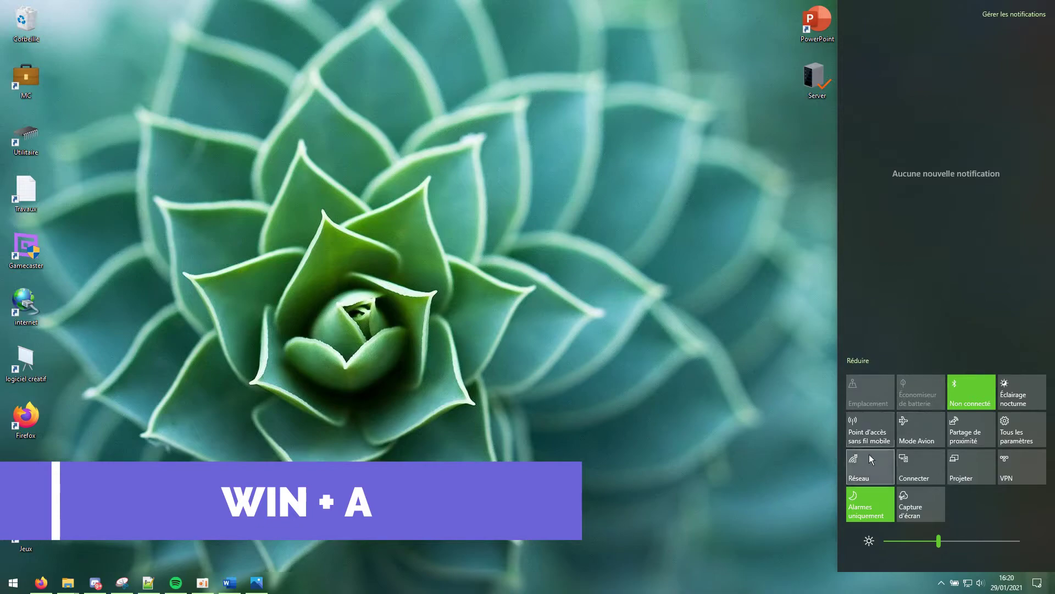
click(1014, 393)
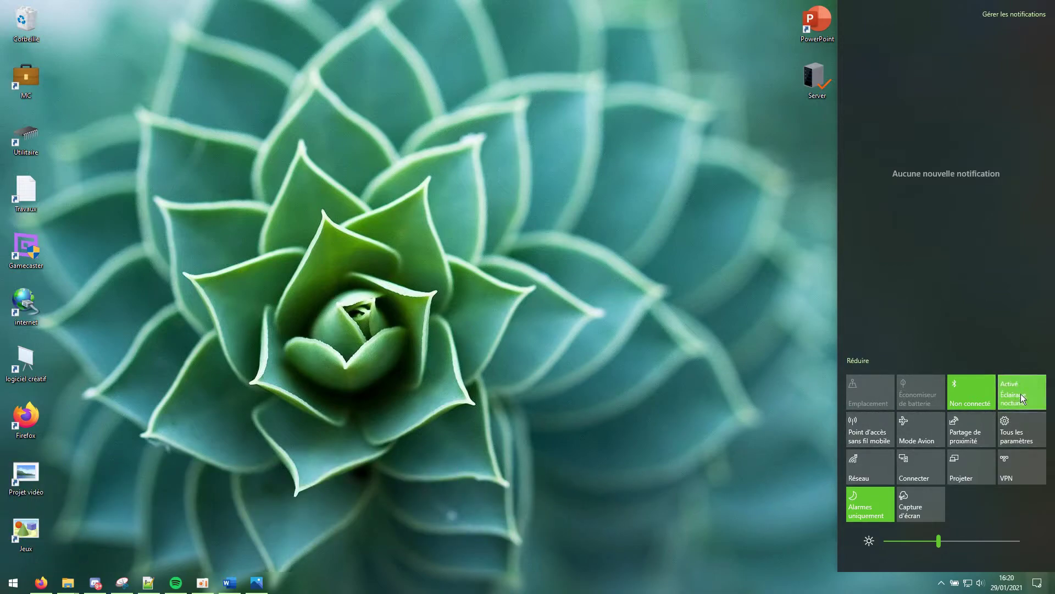
click(1014, 393)
click(713, 291)
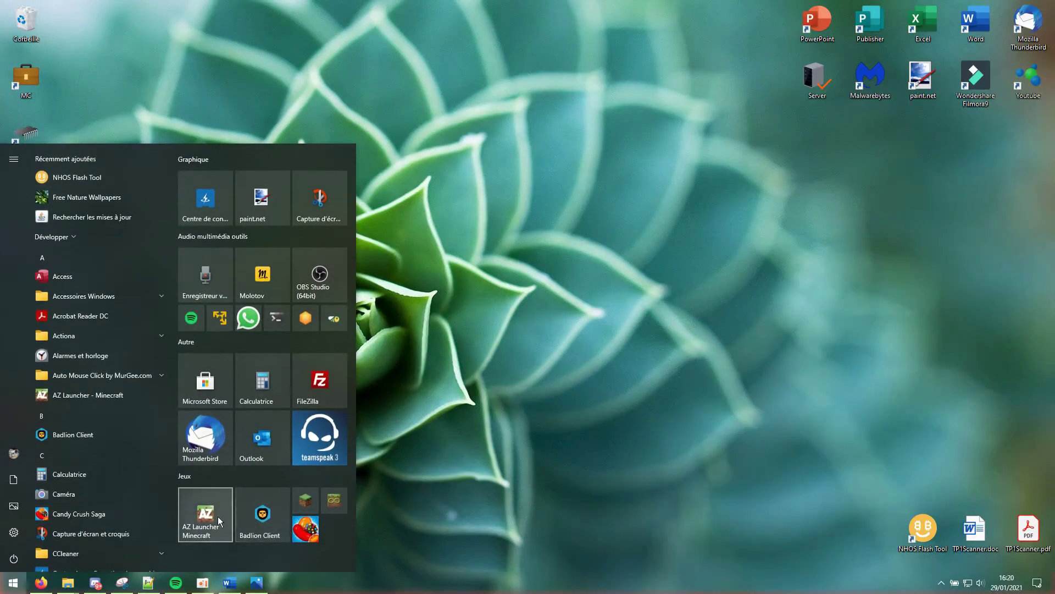
Launch AZ Launcher - Minecraft, view its multiplayer server list, and close the game
key(super)
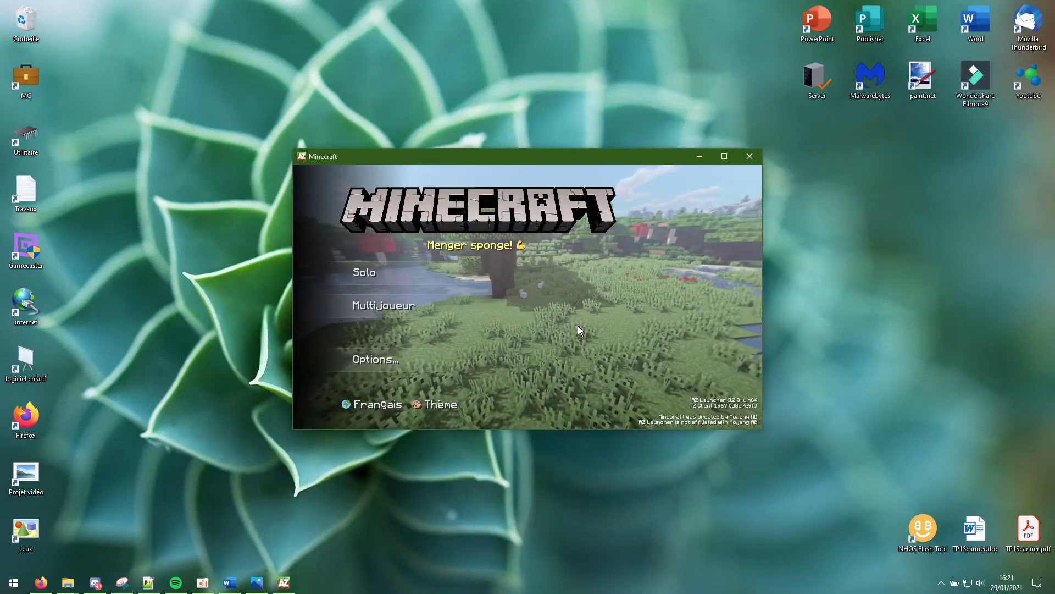
click(387, 302)
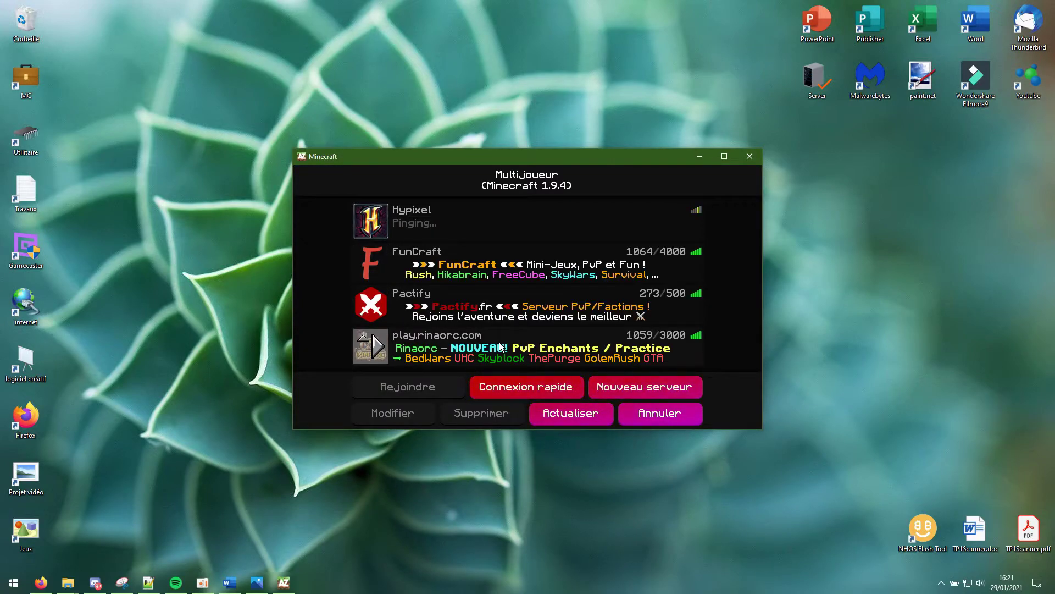
click(659, 413)
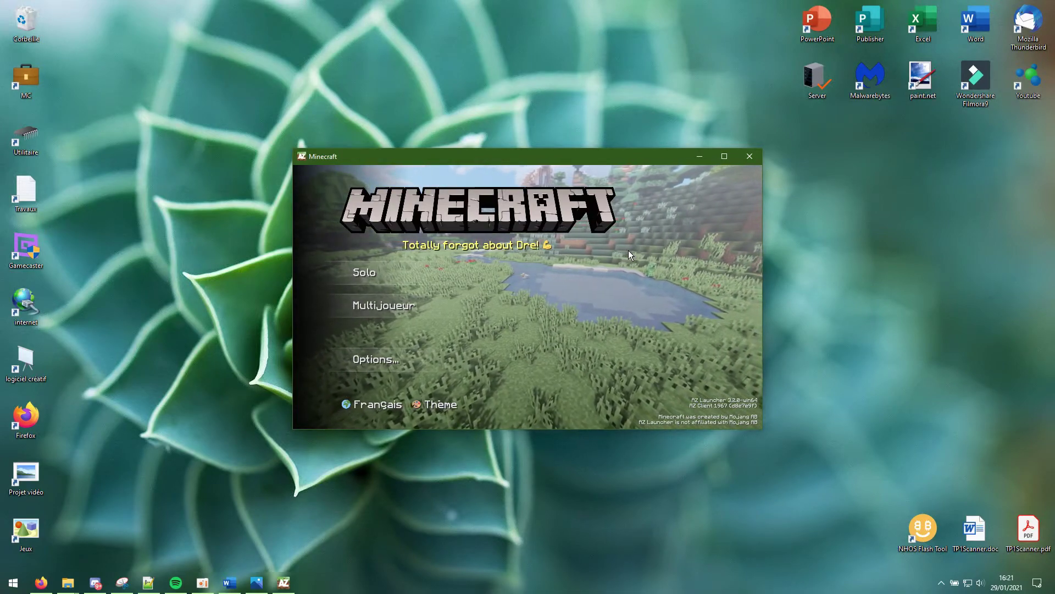
click(750, 157)
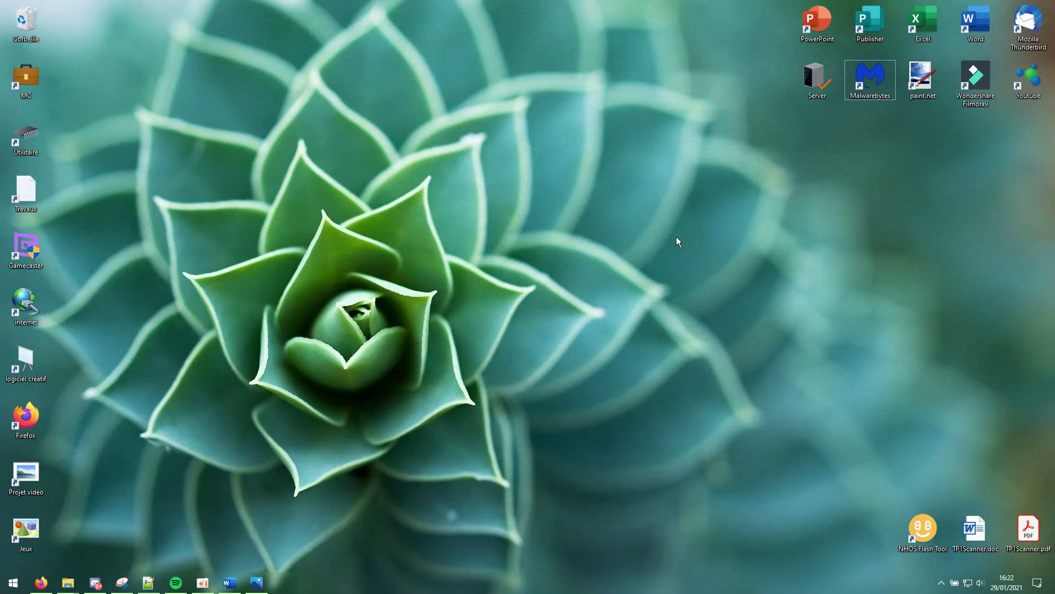
Open Windows Settings twice, browsing its full list of categories the first time, and close it each time
key(super+i)
drag(374, 6, 409, 130)
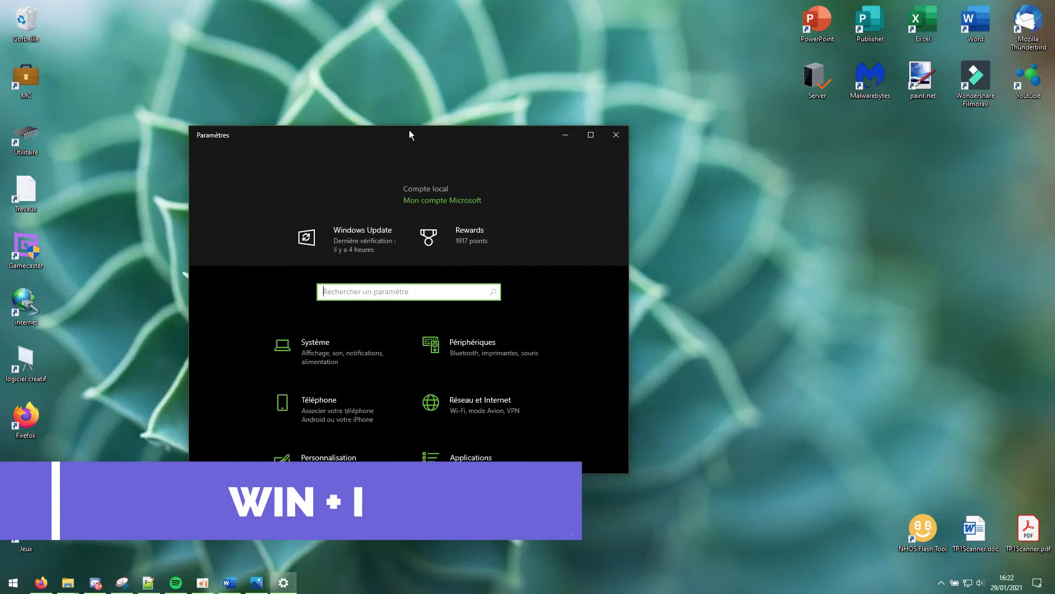
scroll(553, 311, down, 5)
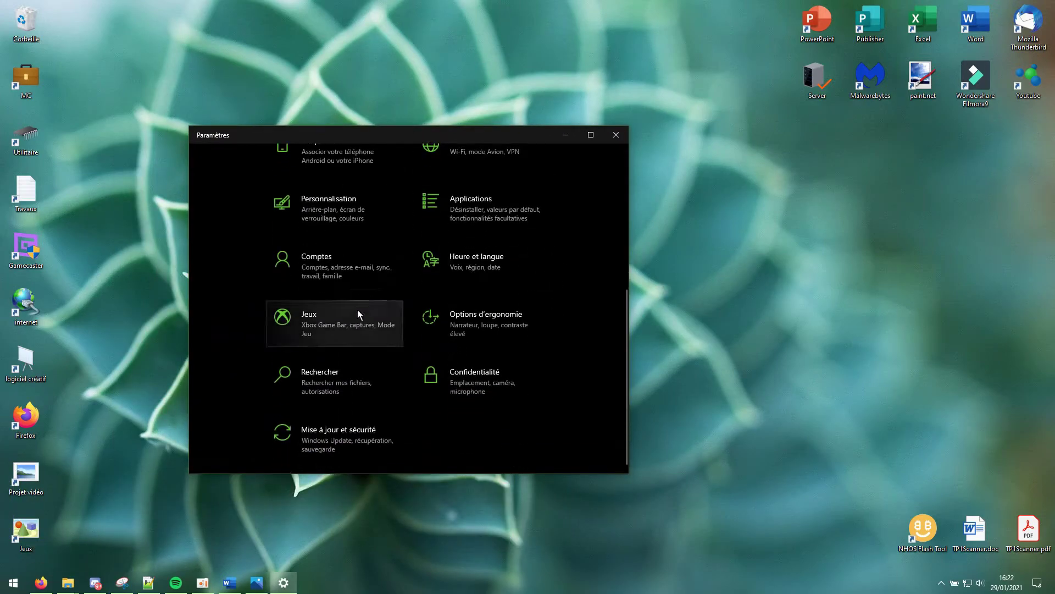
scroll(505, 275, up, 5)
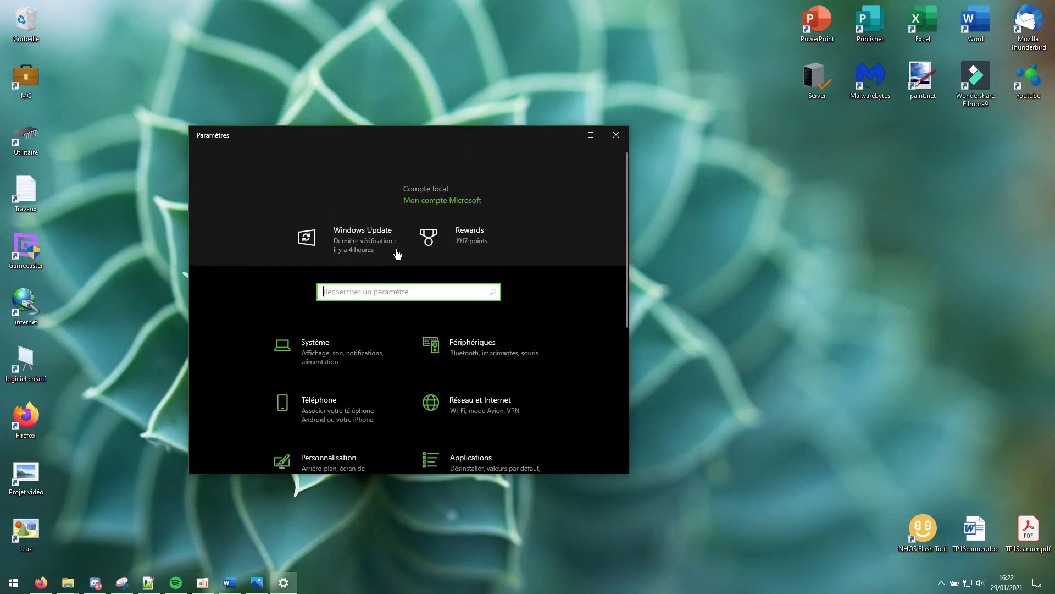
click(623, 135)
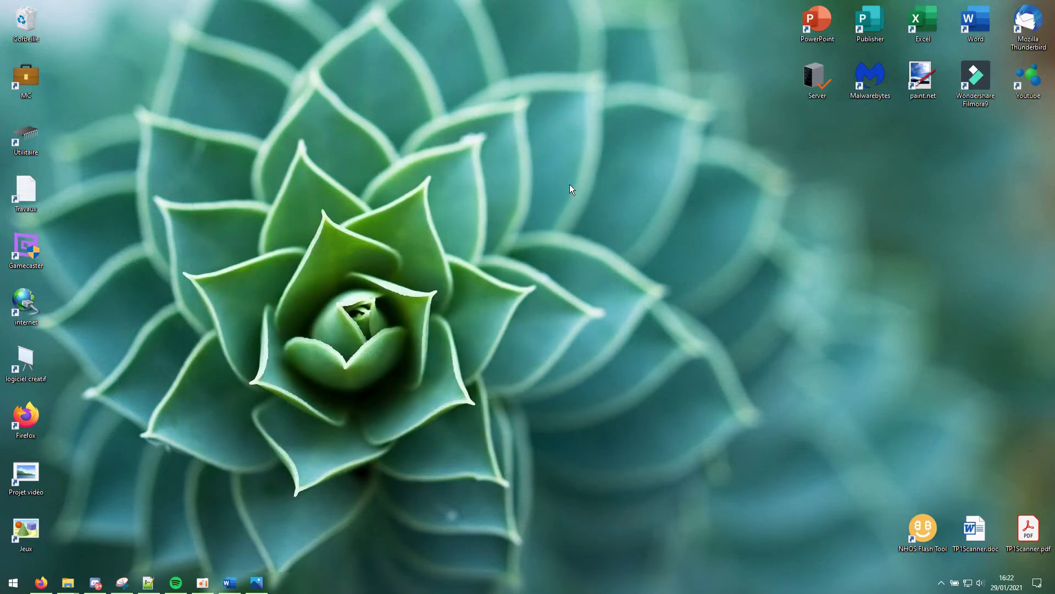
key(super+i)
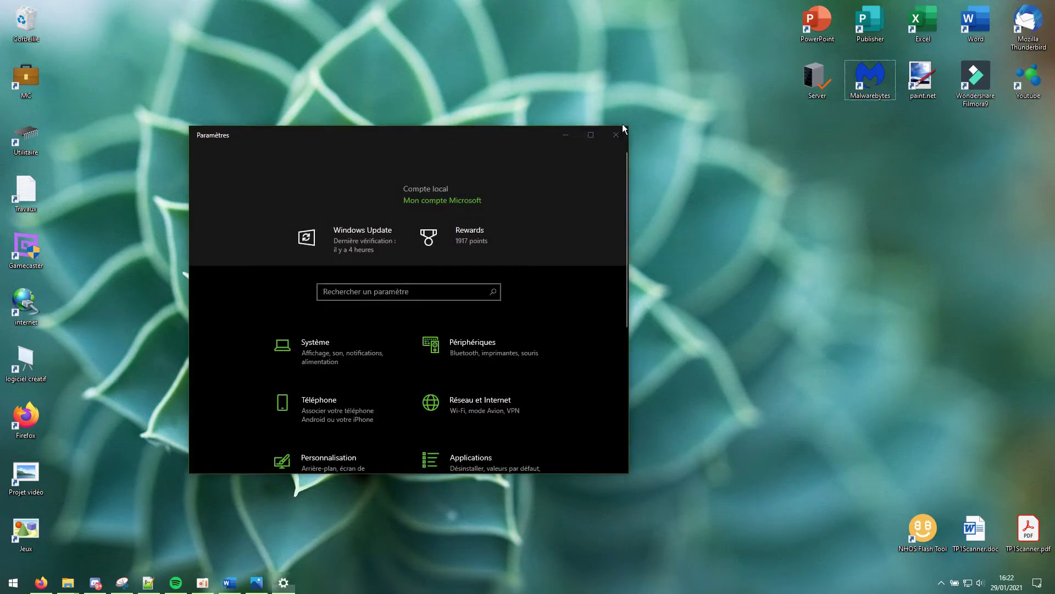
click(617, 135)
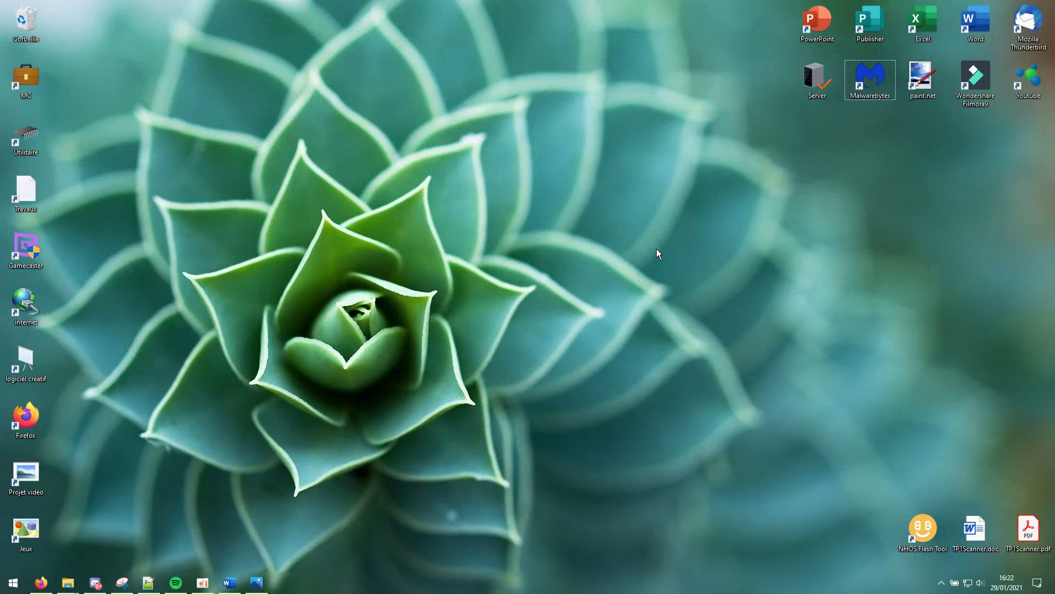
Capture a rectangular area of the desktop around the plant's centre, and switch to a blank Word document
key(super+shift+s)
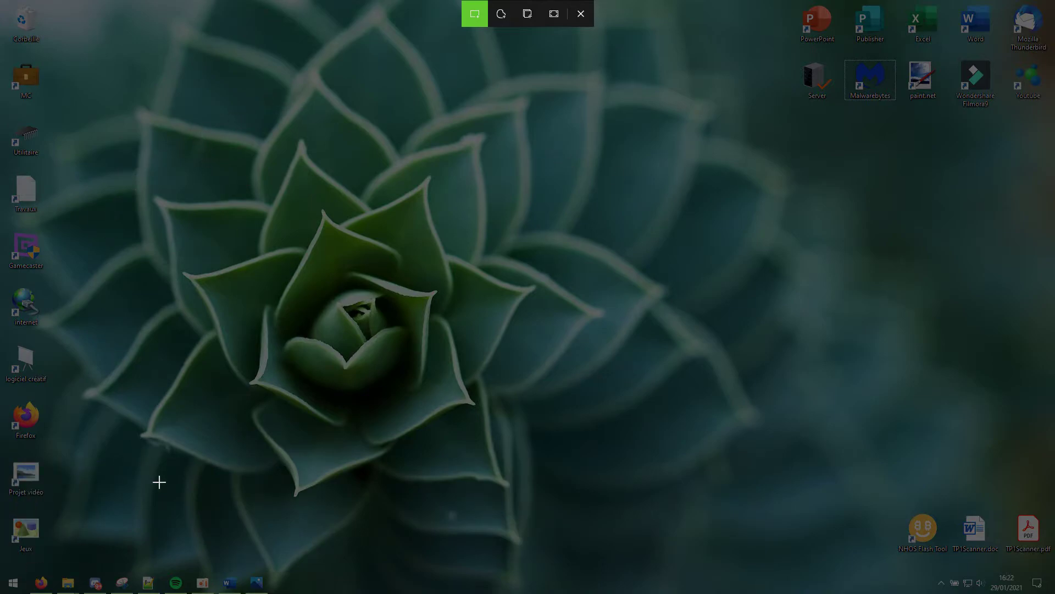
mouse_move(190, 110)
mouse_down()
mouse_move(264, 324)
mouse_move(520, 515)
mouse_up()
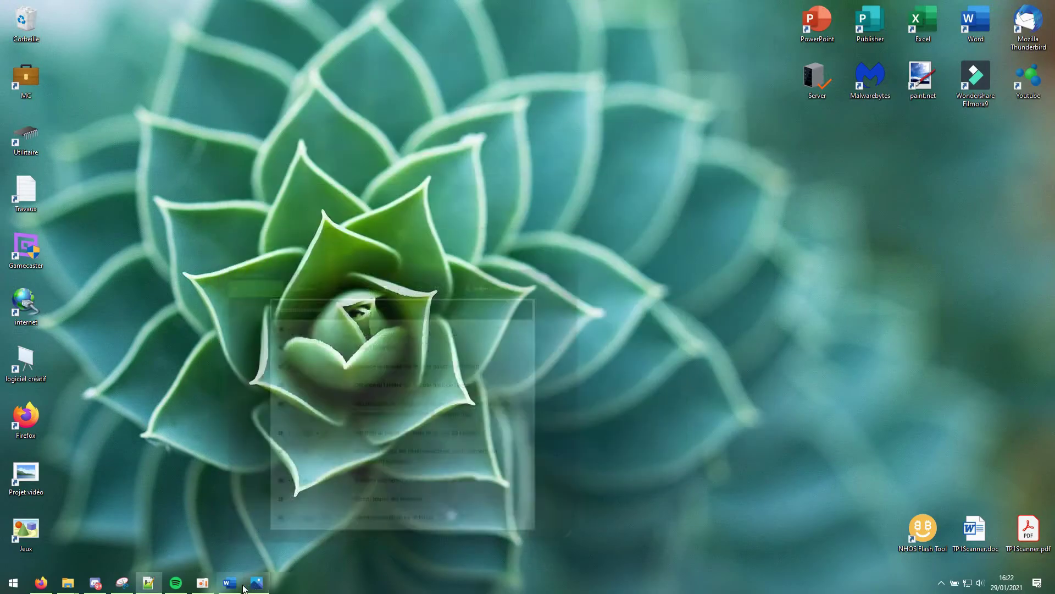
click(230, 582)
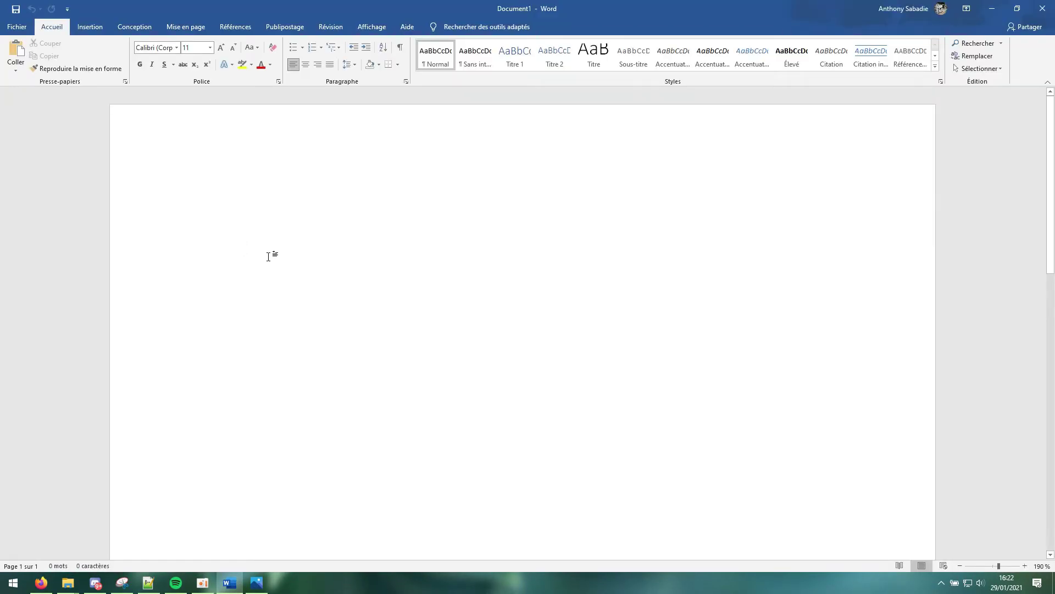
Paste the captured plant image into the blank Word document, look it over, and close Word without saving
key(ctrl+v)
scroll(586, 180, up, 4)
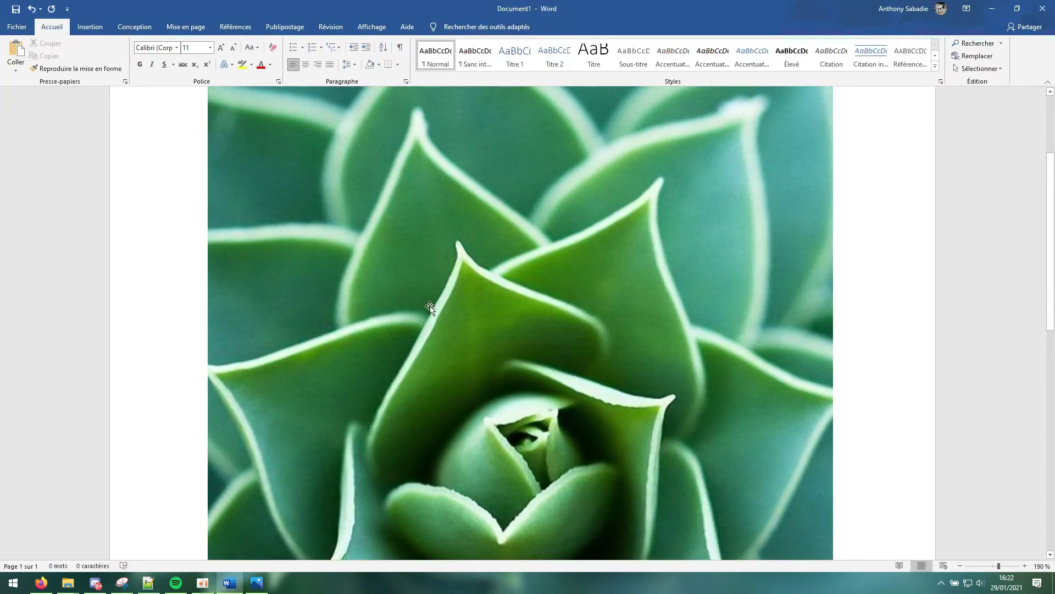
click(1042, 8)
click(552, 358)
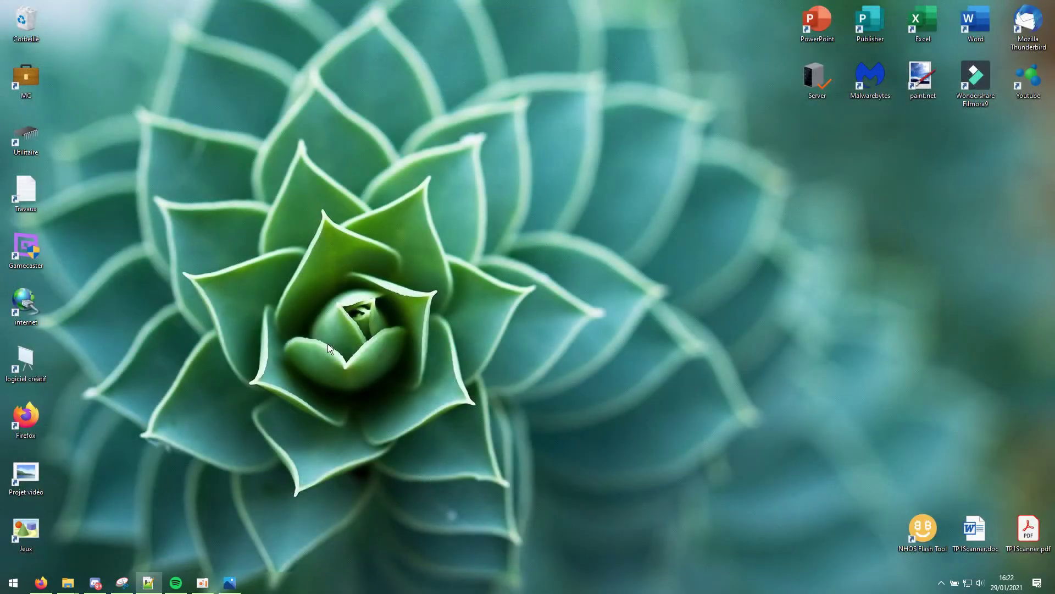
Bring up the screen snipping overlay to view its capture modes, and return to the desktop
key(super+shift+s)
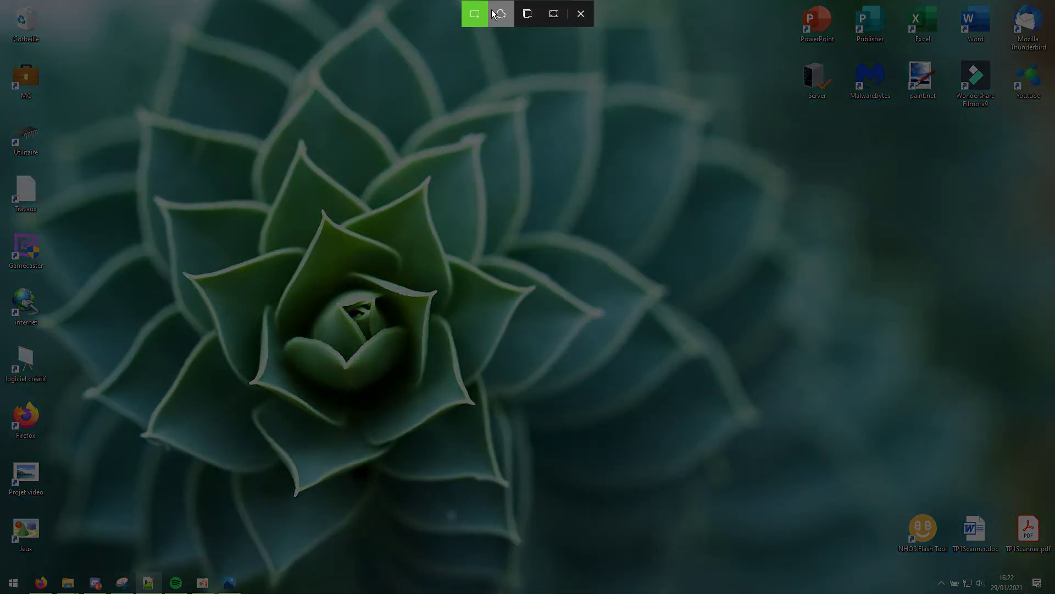
click(550, 17)
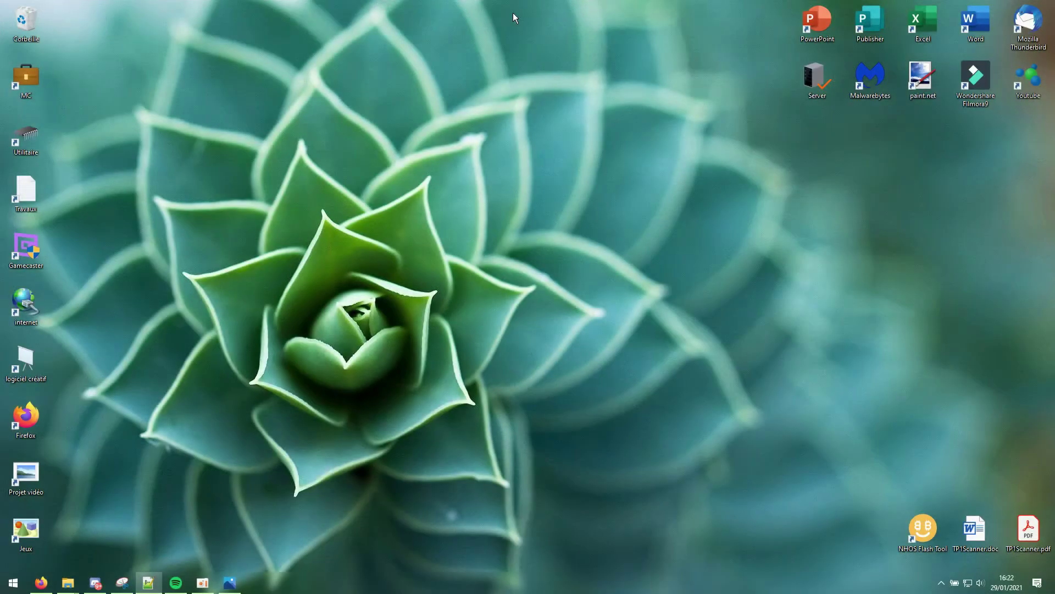
click(596, 294)
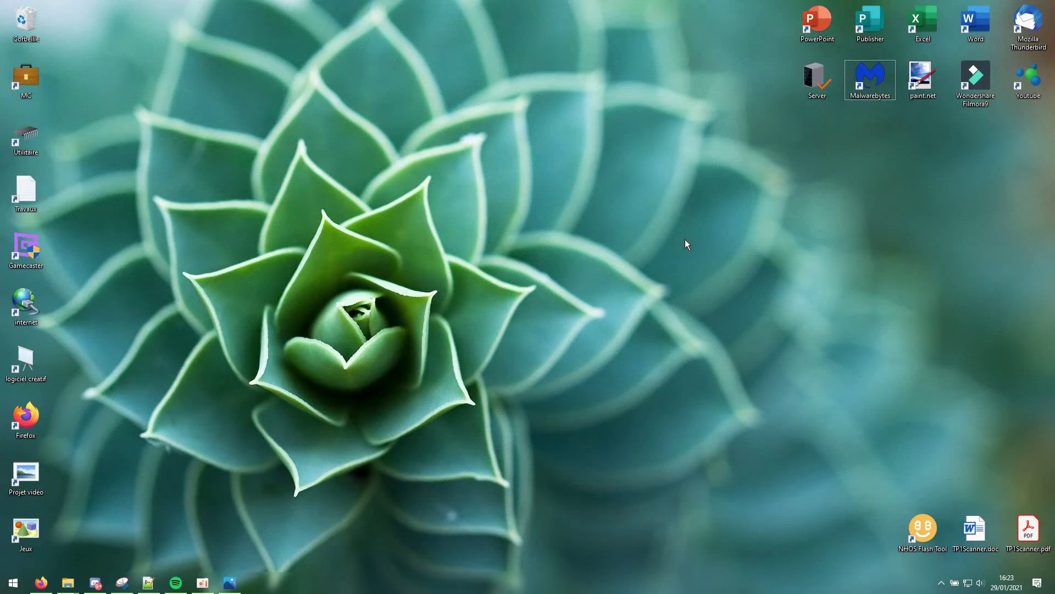
Open the clipboard history, view the options of the second "Coucou Youtube !" entry, and close the history
key(super+v)
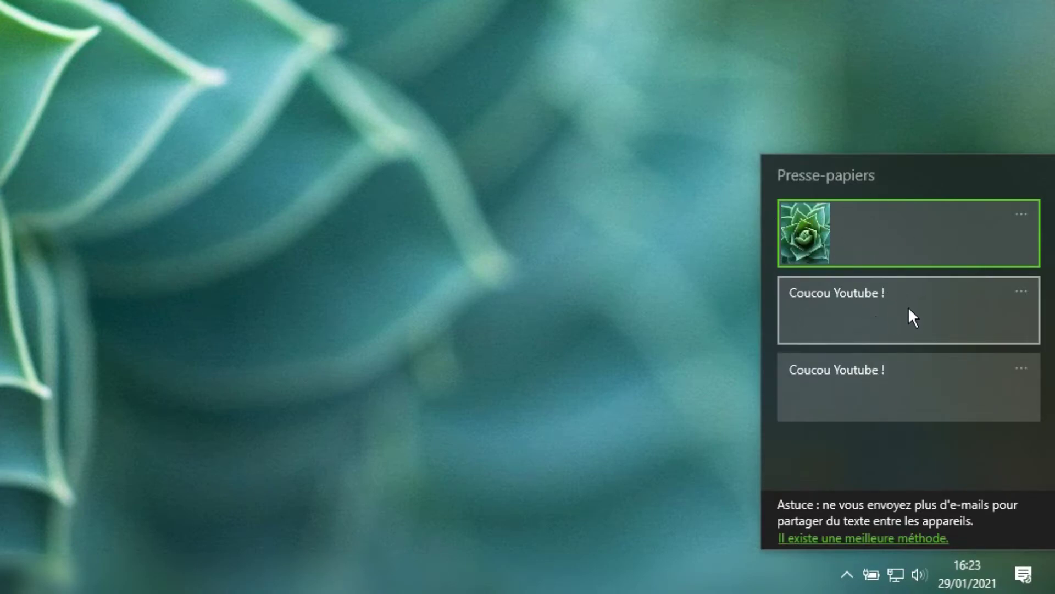
click(1023, 286)
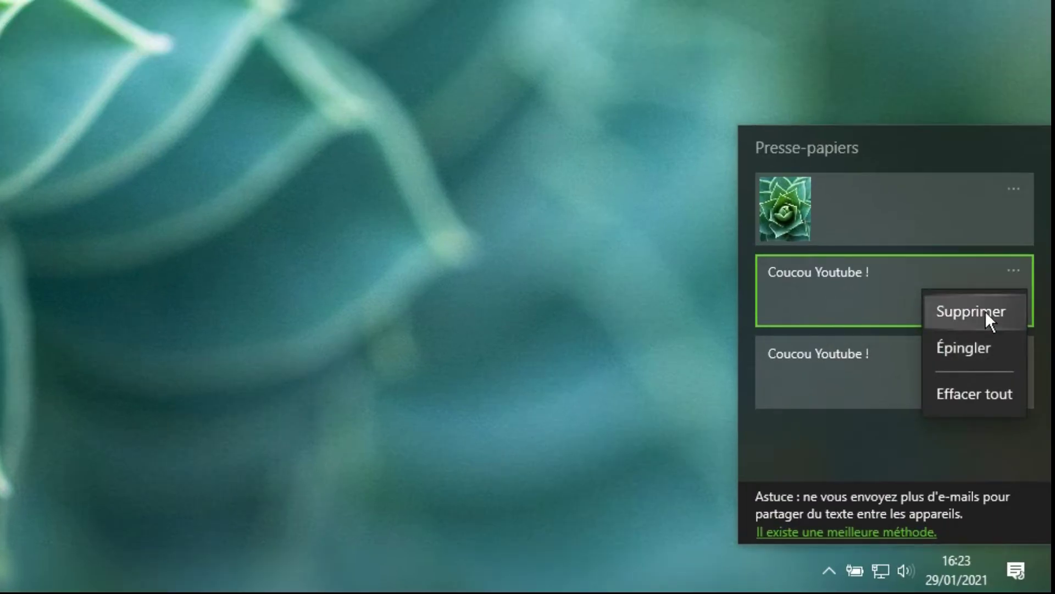
click(889, 383)
click(848, 369)
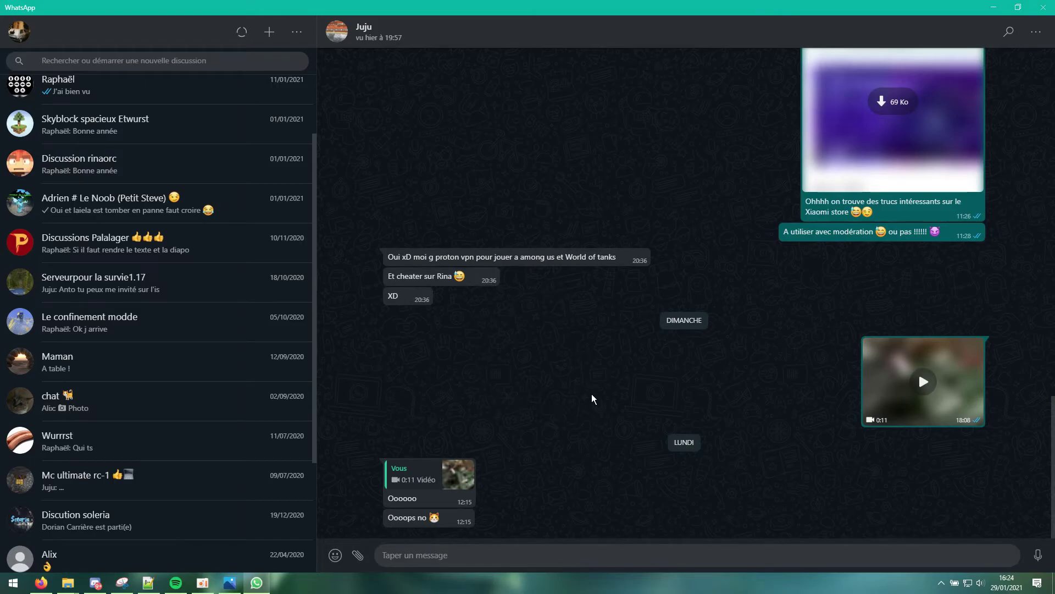
View the emoji picker in the open WhatsApp conversation, and close WhatsApp
click(335, 555)
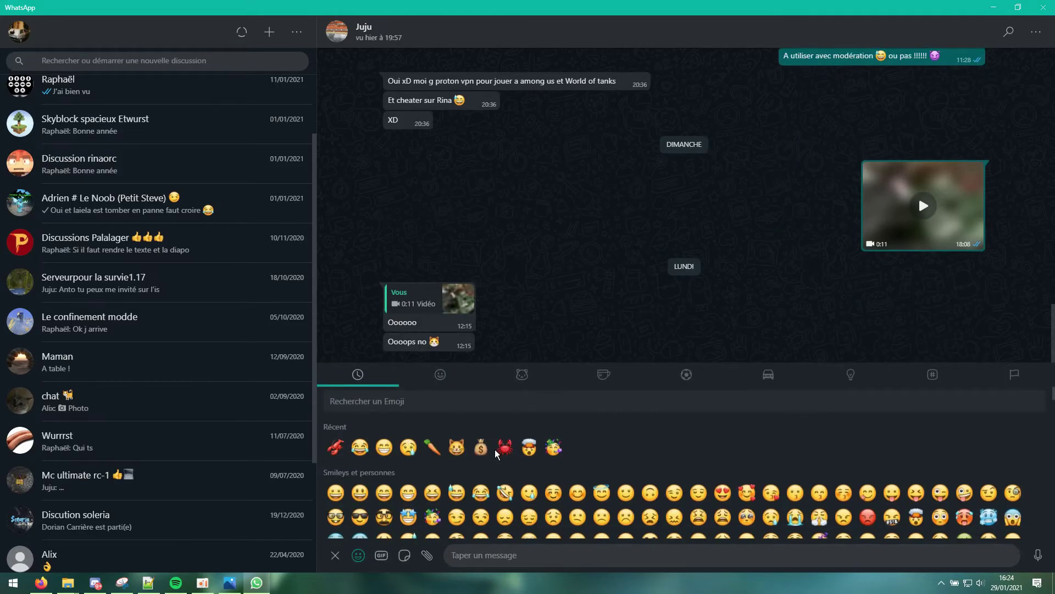
scroll(358, 511, down, 1)
click(334, 554)
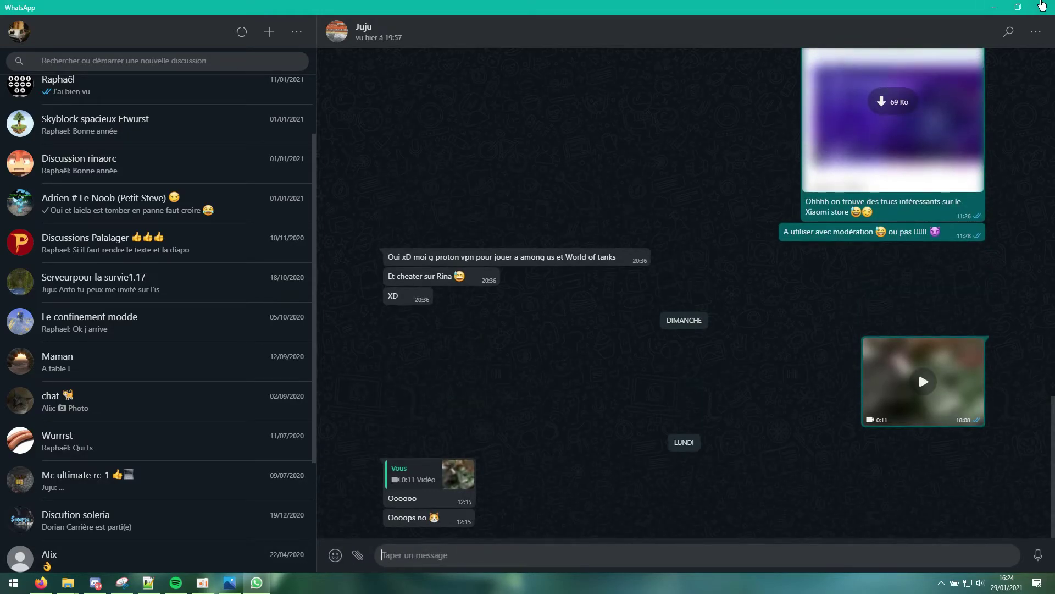
click(1043, 7)
Switch to Firefox and clear the query "Ordinateur pas chère" from the Google search box
click(42, 582)
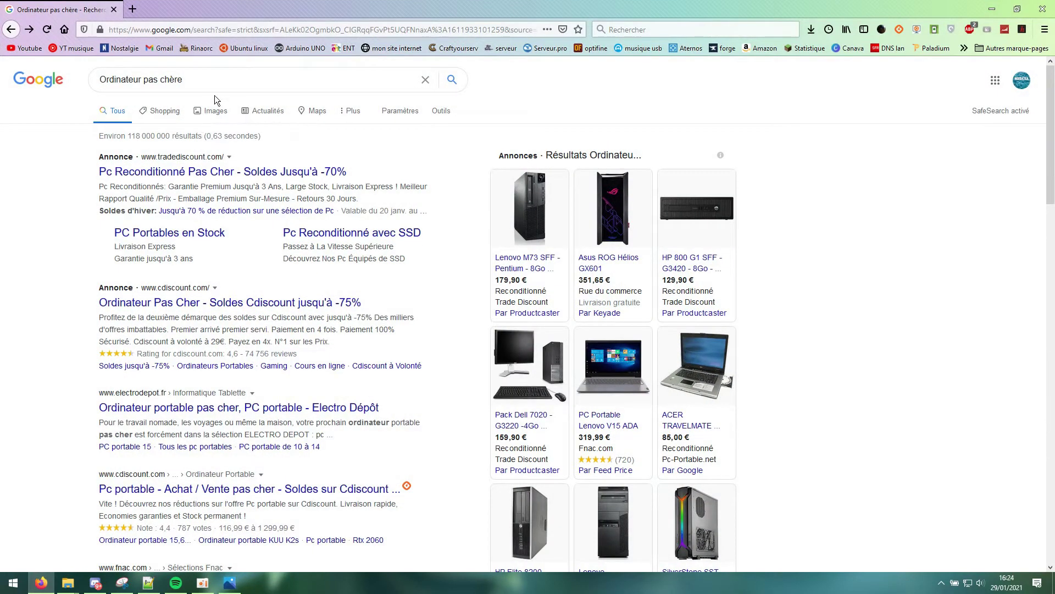
key(BackSpace)
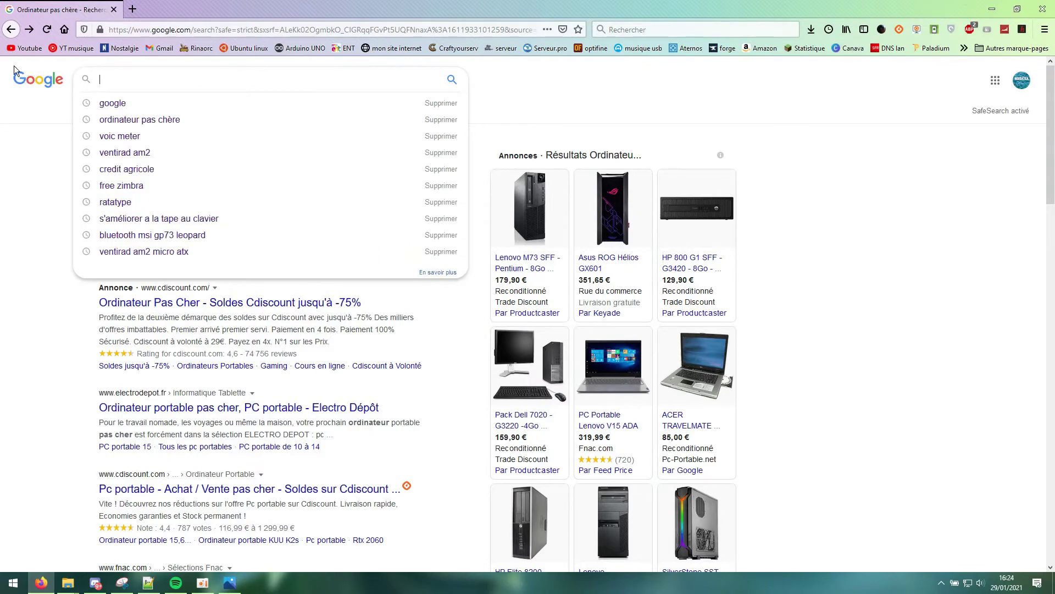
click(80, 163)
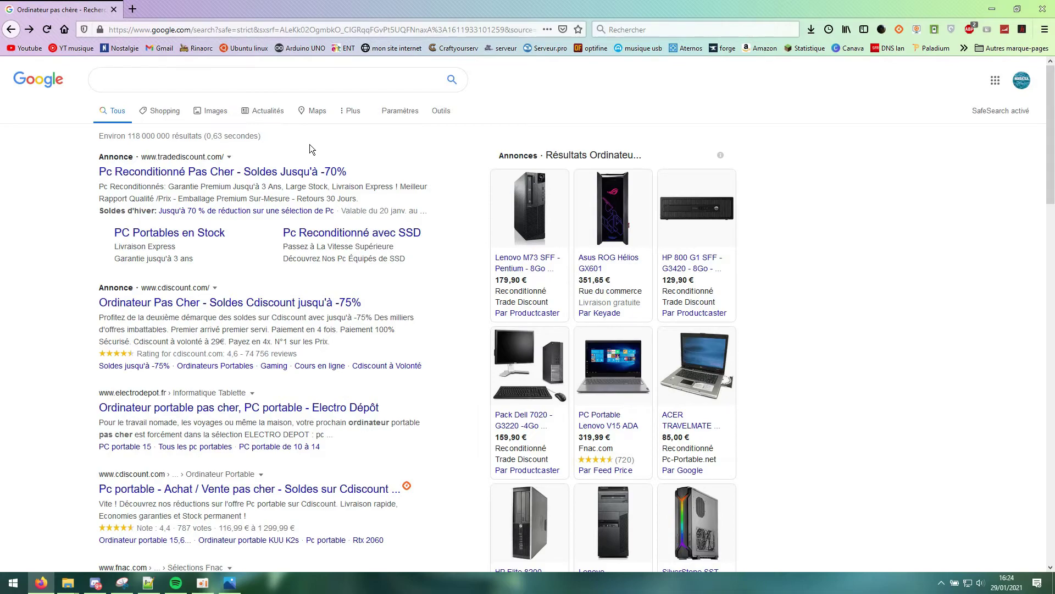
Open the Windows emoji panel in the empty Google search box and browse its emojis
click(296, 86)
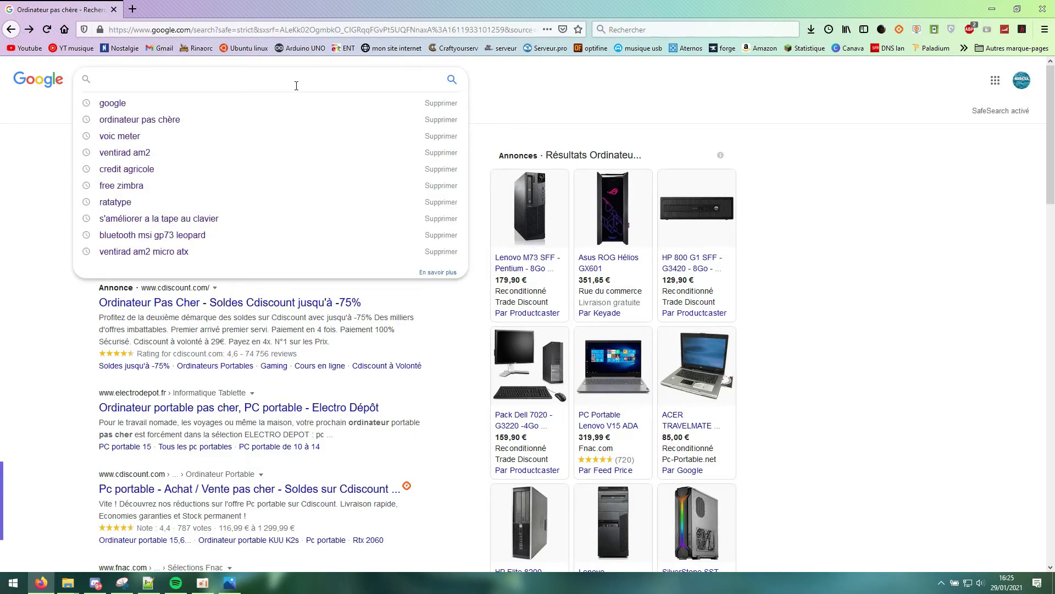
key(super+semicolon)
key(super+semicolon)
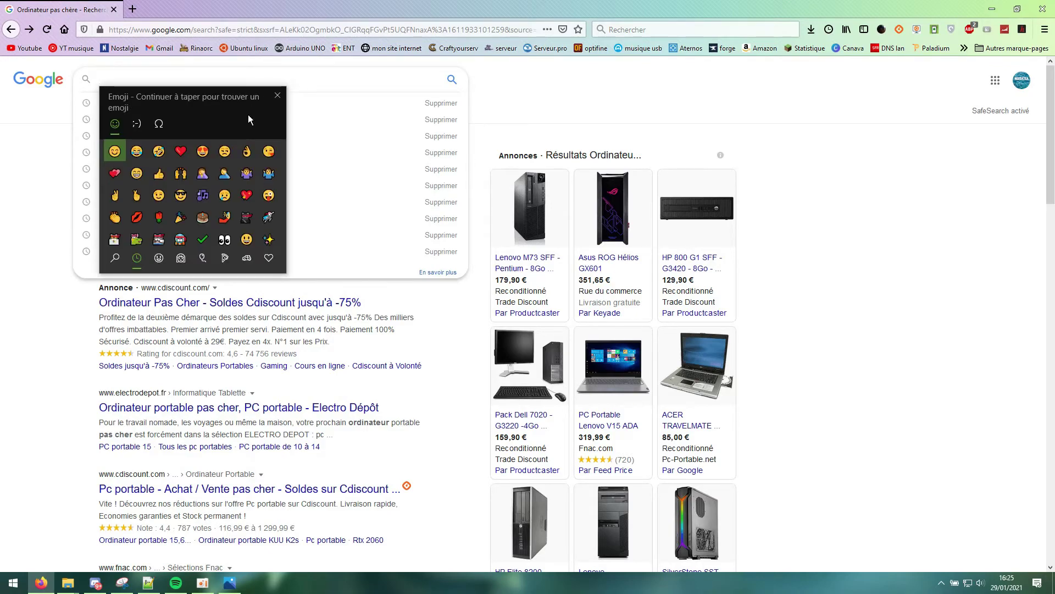
scroll(180, 213, down, 1)
scroll(180, 213, up, 1)
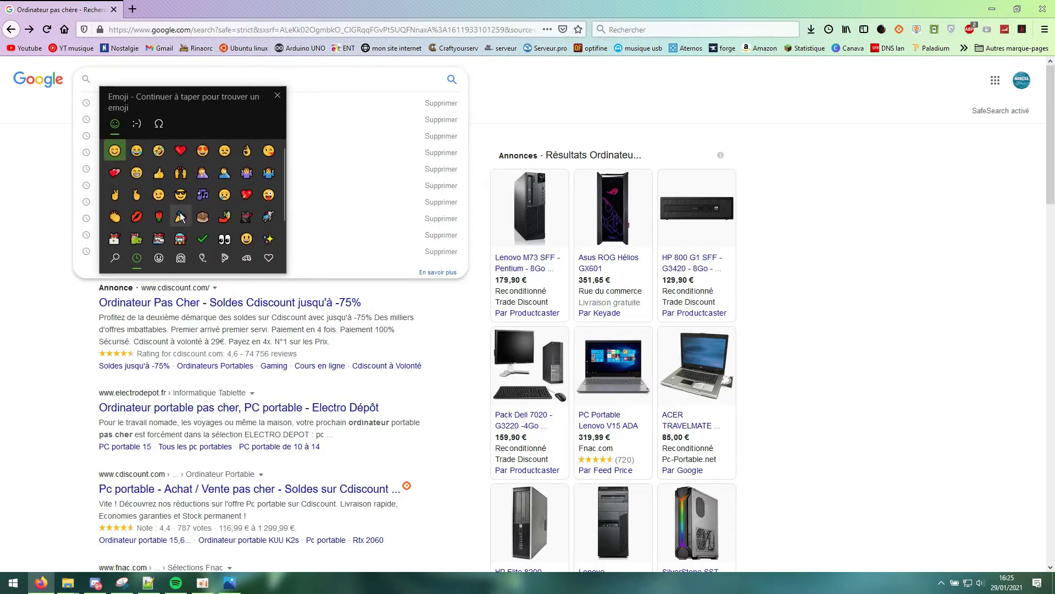
Insert winking, thumbs-up, crying and winking emojis into the Google search box, and run the search
click(159, 194)
click(171, 175)
click(237, 196)
click(170, 195)
drag(246, 87, 468, 164)
click(453, 83)
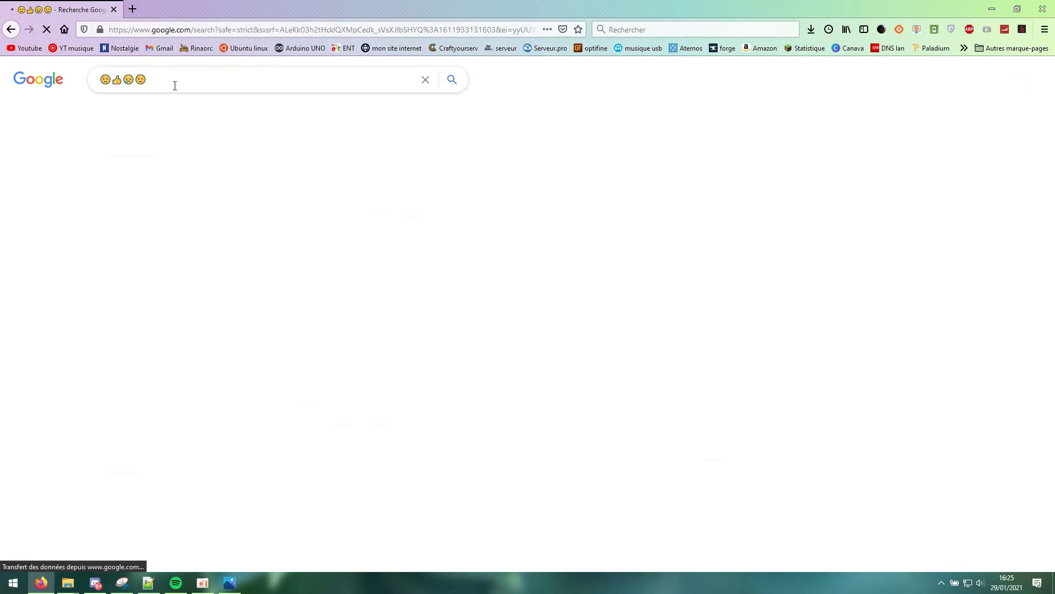
drag(148, 79, 91, 78)
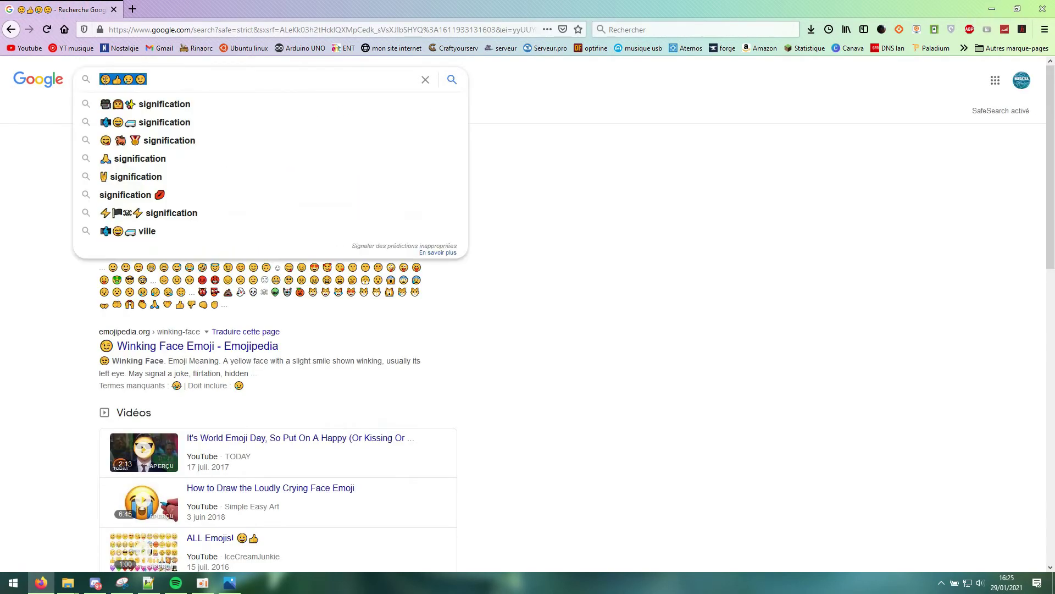
click(583, 149)
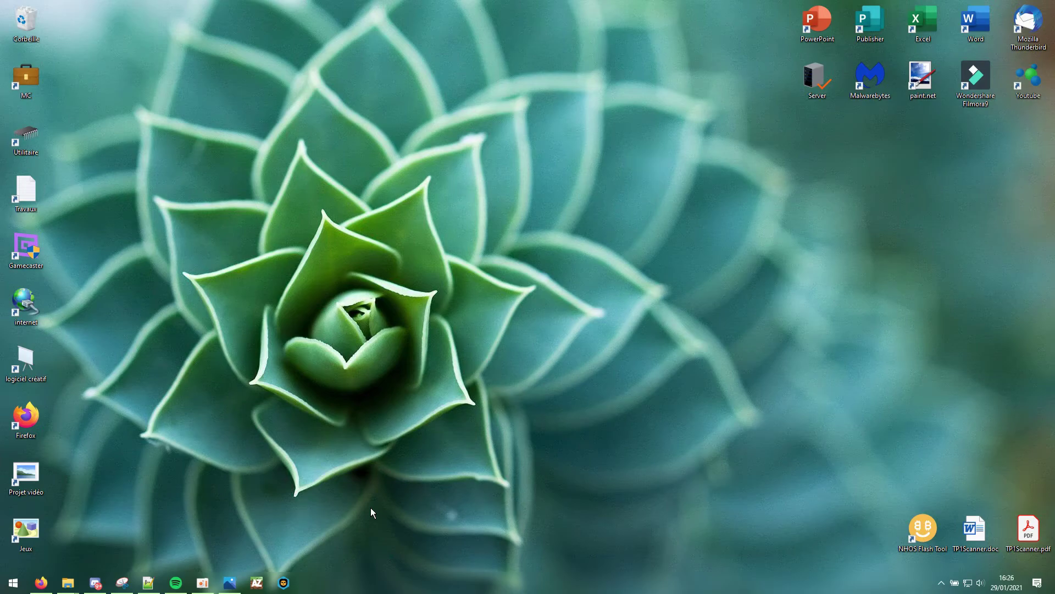
Show and hide the Firefox window pinned first on the taskbar, and close AZ Launcher
key(super+1)
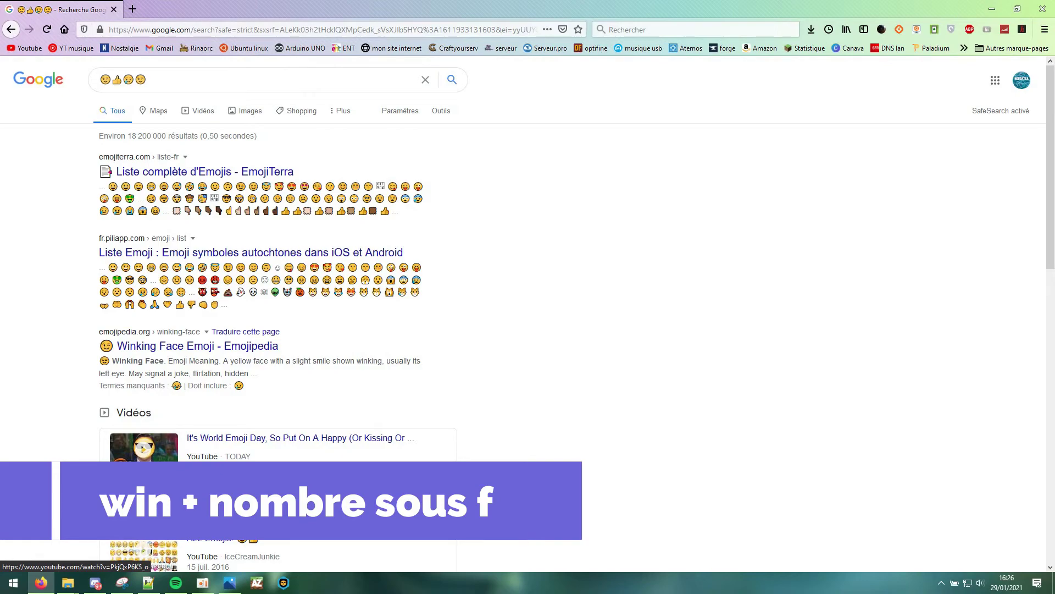
key(super+1)
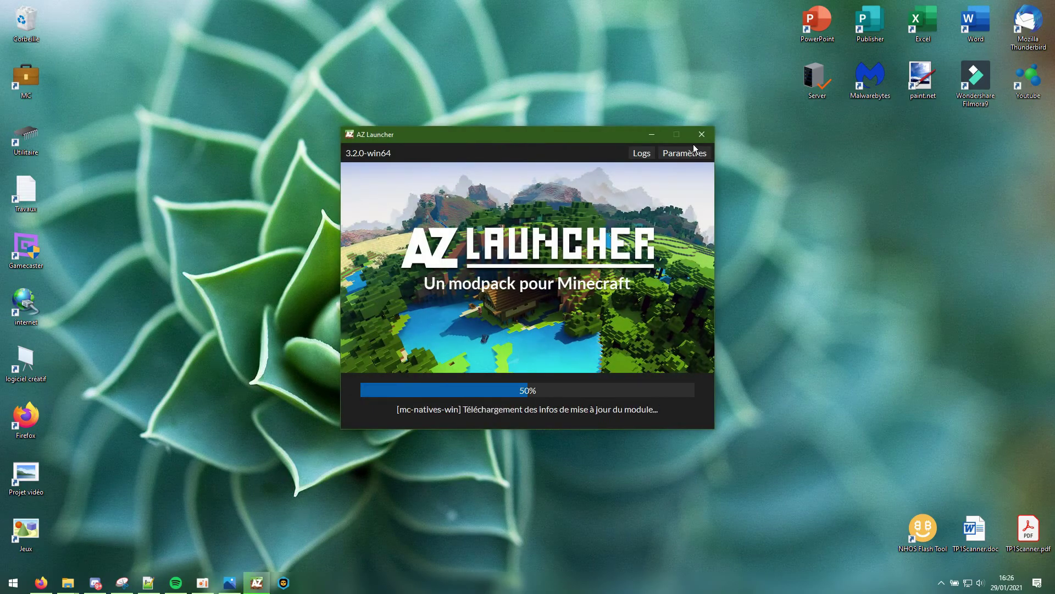
click(702, 132)
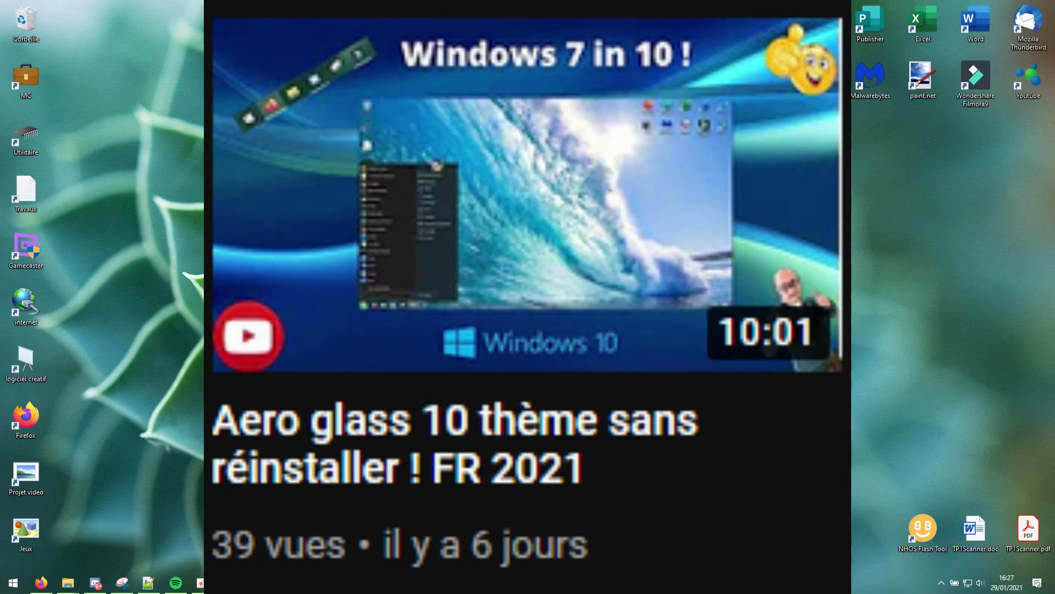
View the hidden notification-area icons and the Start menu's app list and tiles, and close them
click(941, 583)
click(872, 492)
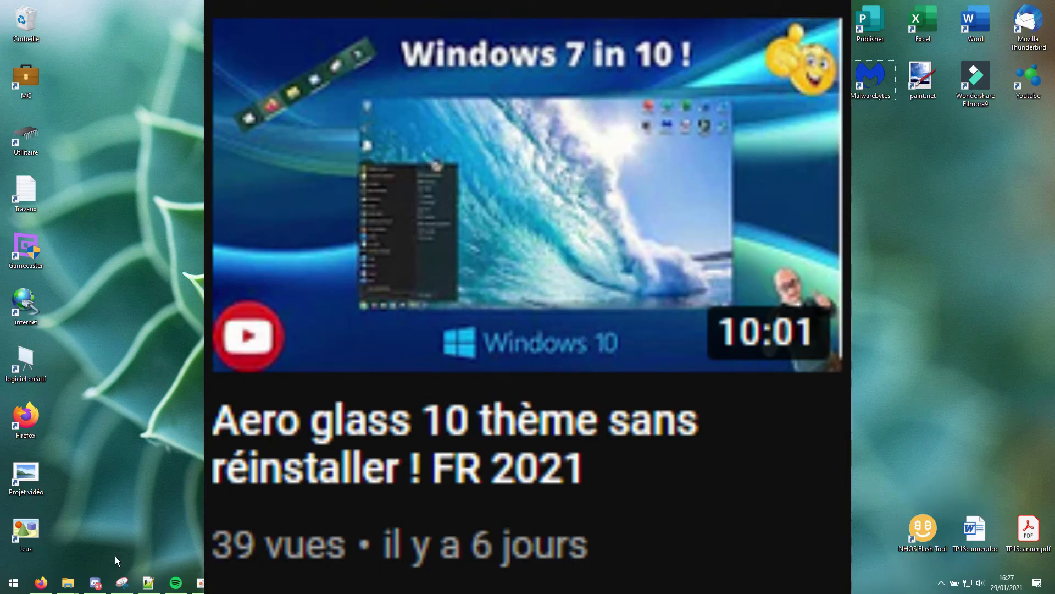
click(19, 588)
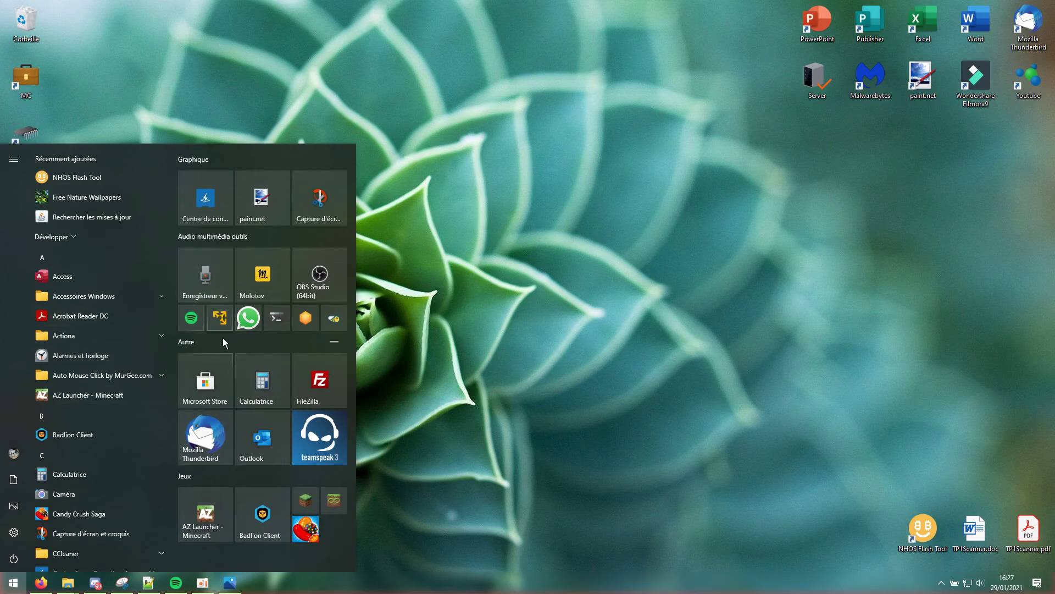
click(479, 425)
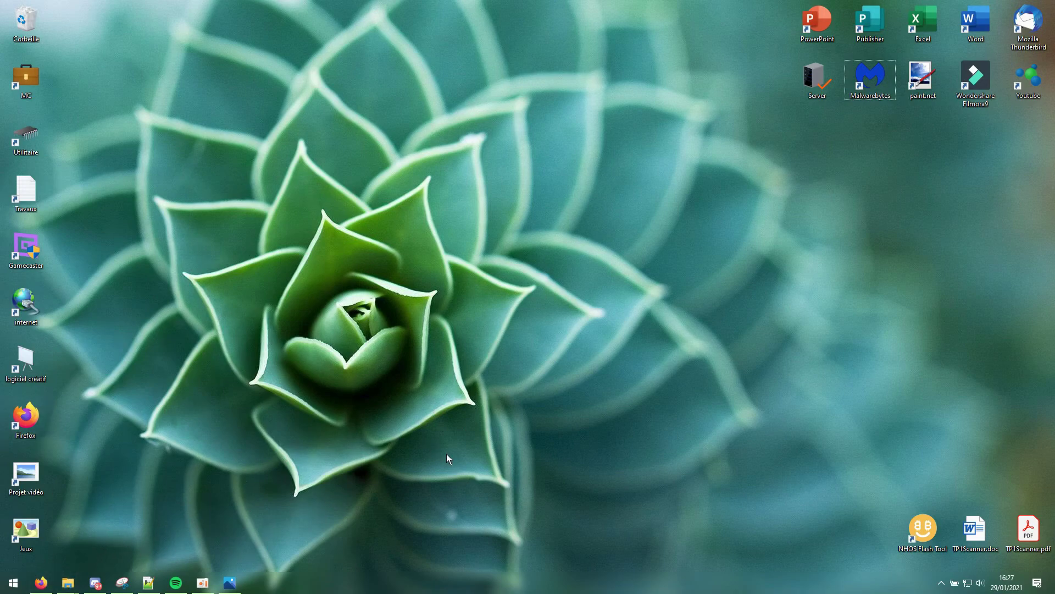
Open Windows search, and go to the "Ctrl + X = Couper" line of les raccourcies.txt in Notepad++
key(super+s)
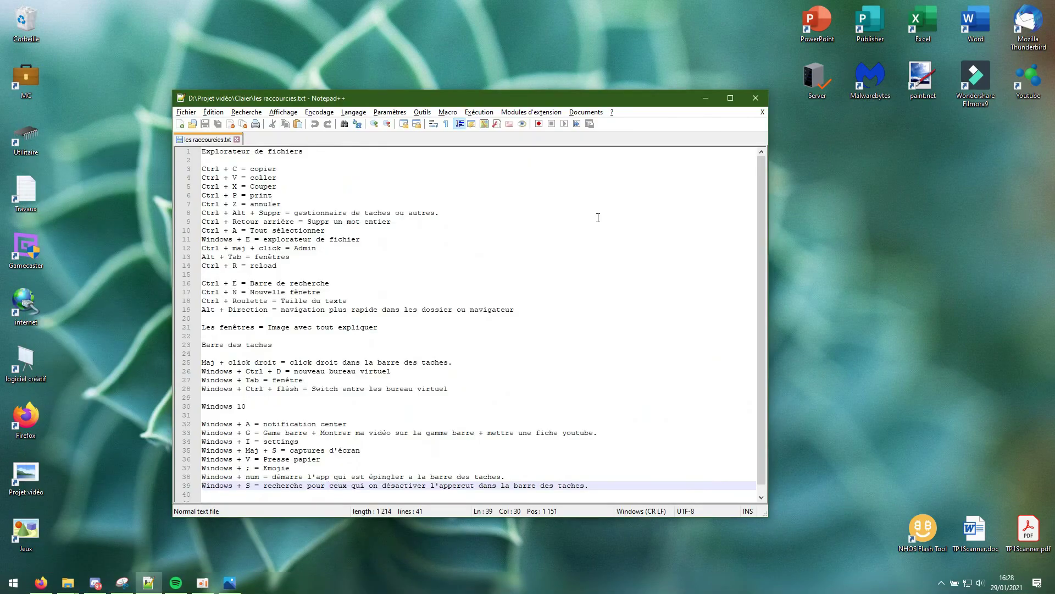
click(215, 186)
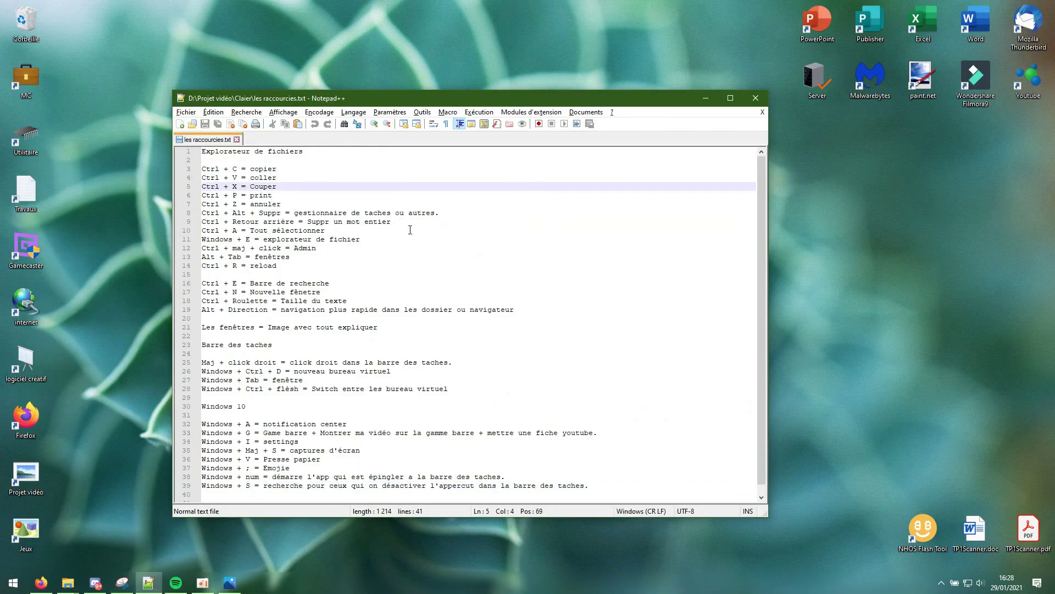